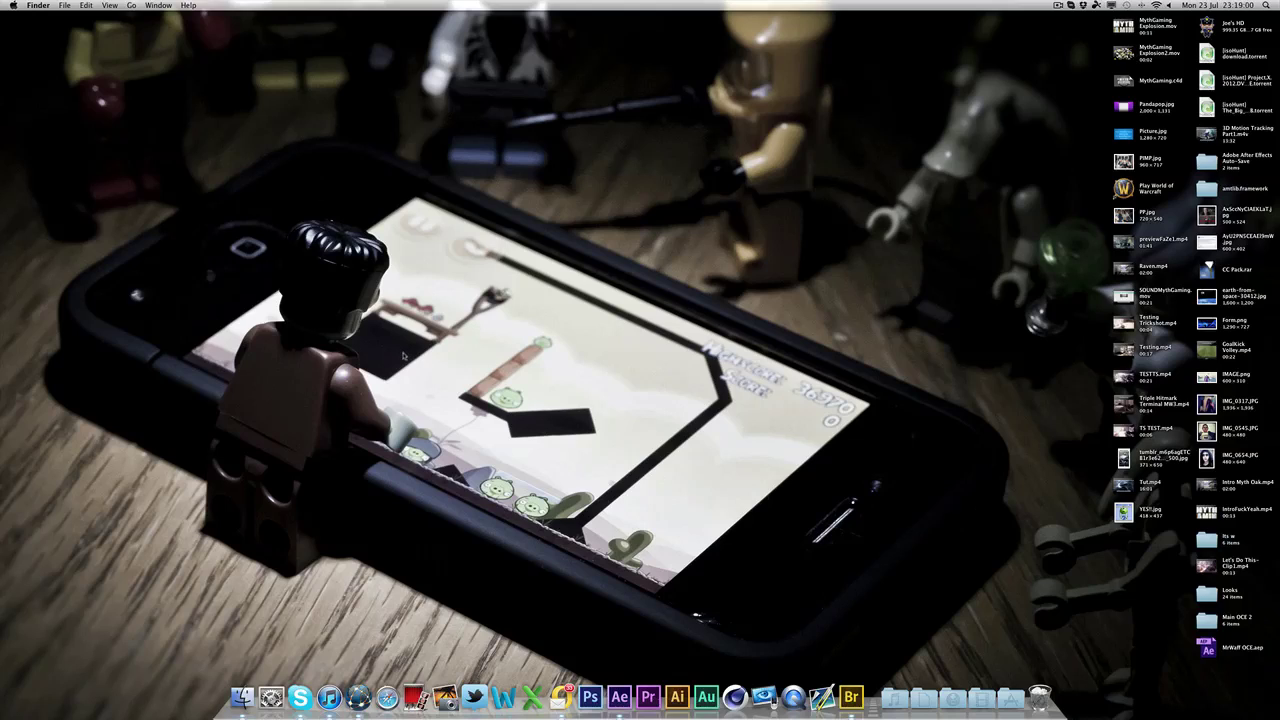
mouse_move(403, 352)
mouse_down()
mouse_move(259, 208)
mouse_move(372, 342)
mouse_move(409, 364)
mouse_up()
drag(410, 362, 258, 211)
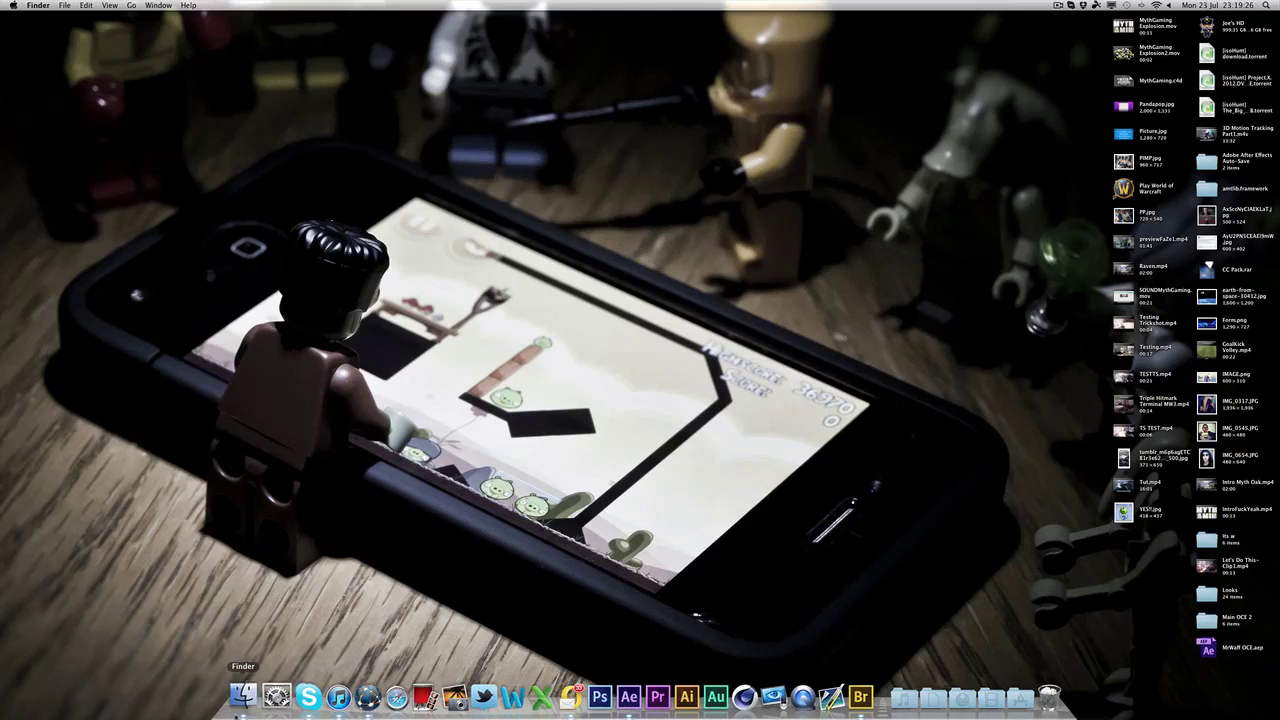
- Open VillageC4D.c4d from the Tutorial folder in Cinema 4D and put the folder window away
click(242, 697)
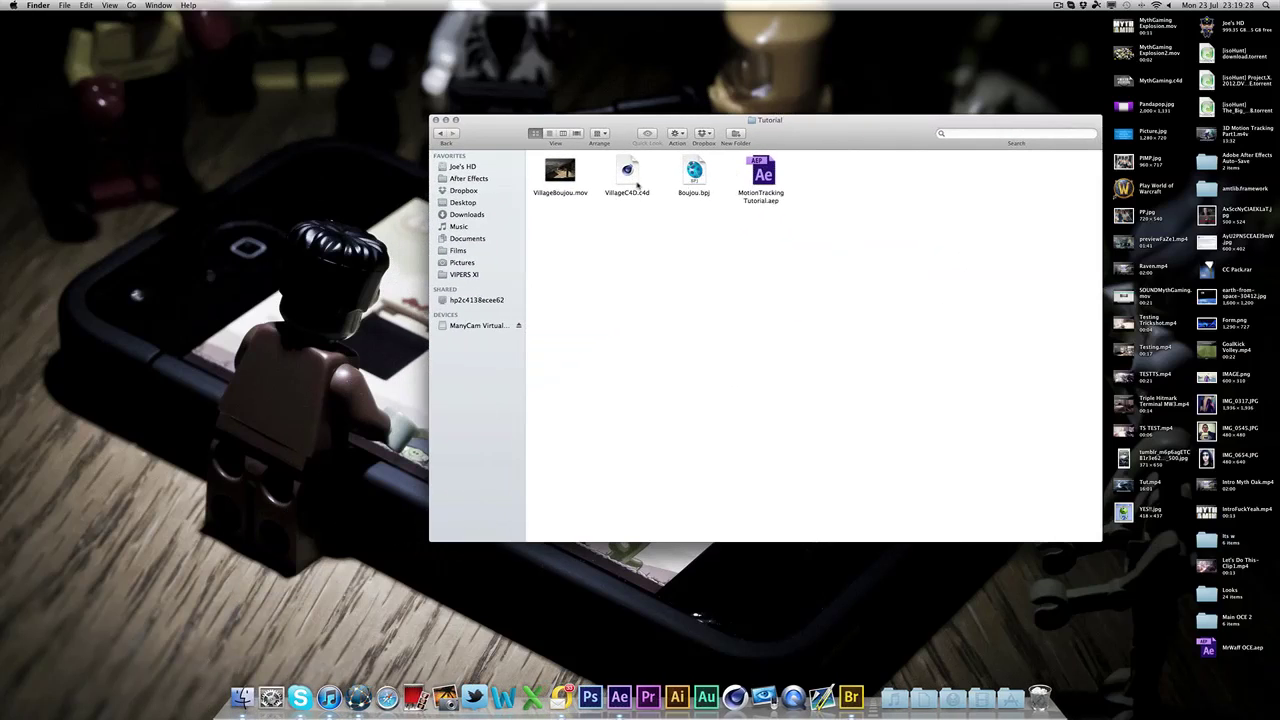
click(628, 172)
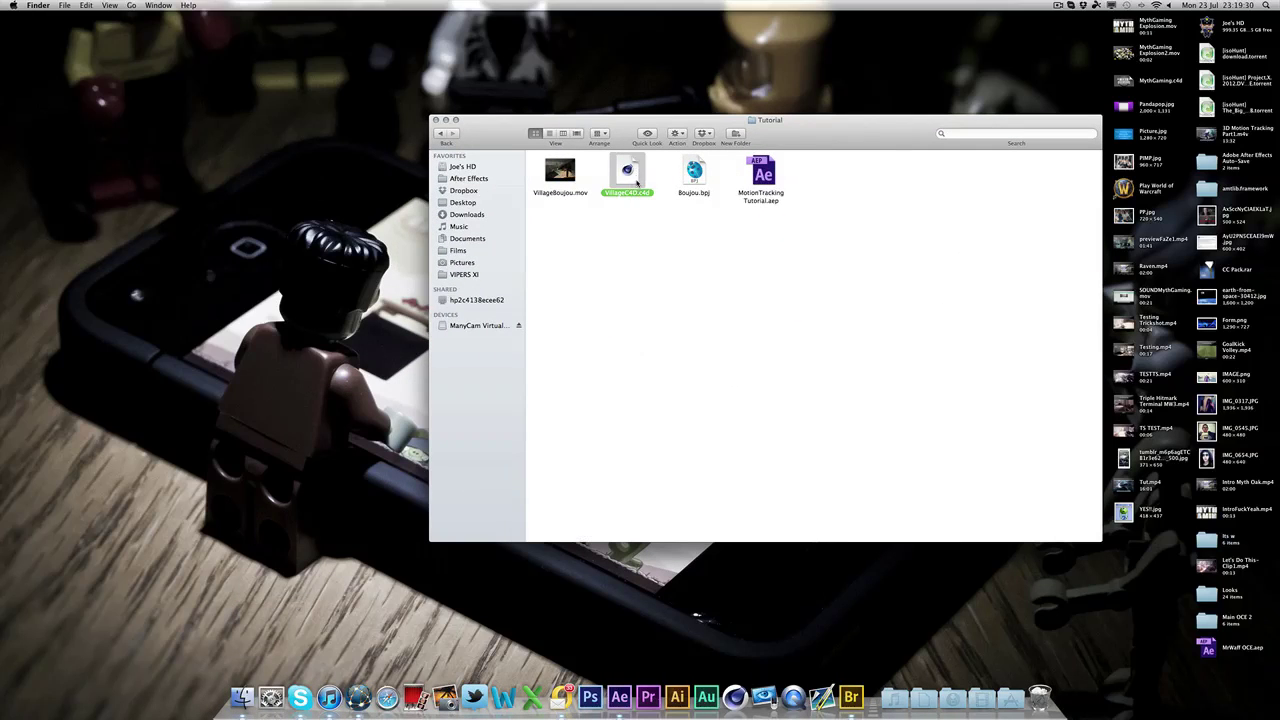
click(648, 289)
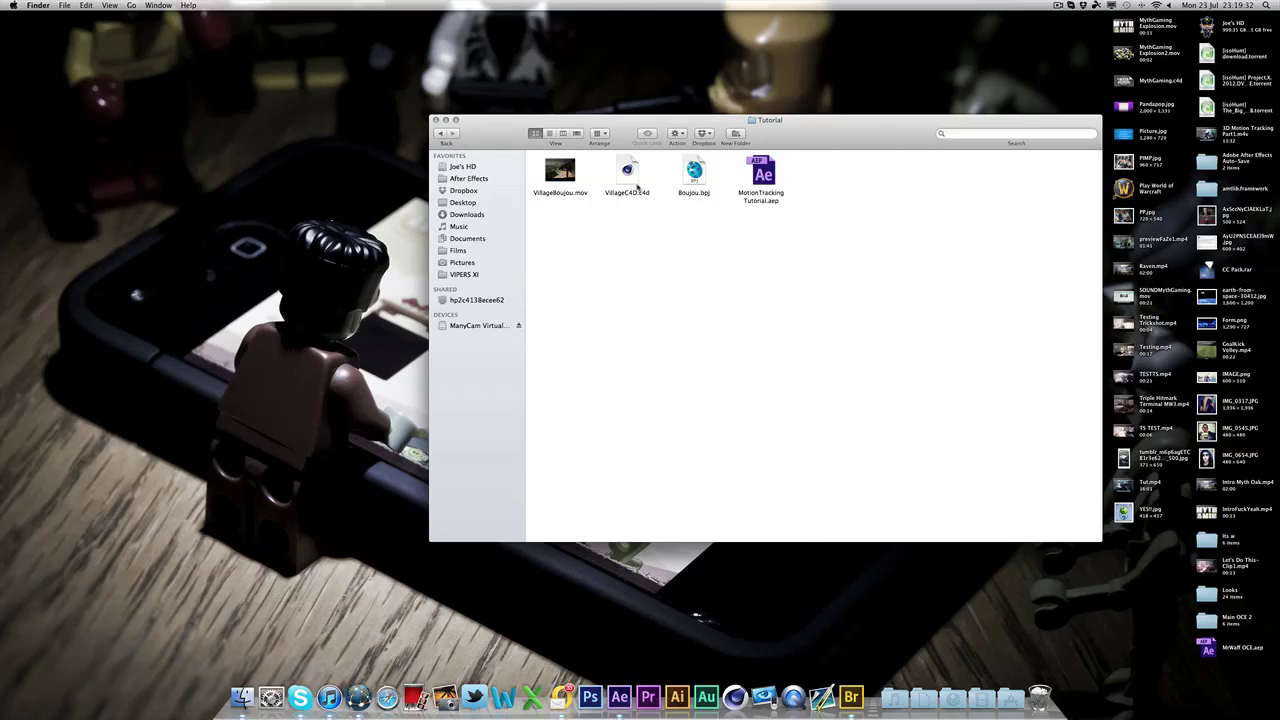
click(636, 180)
double_click(630, 175)
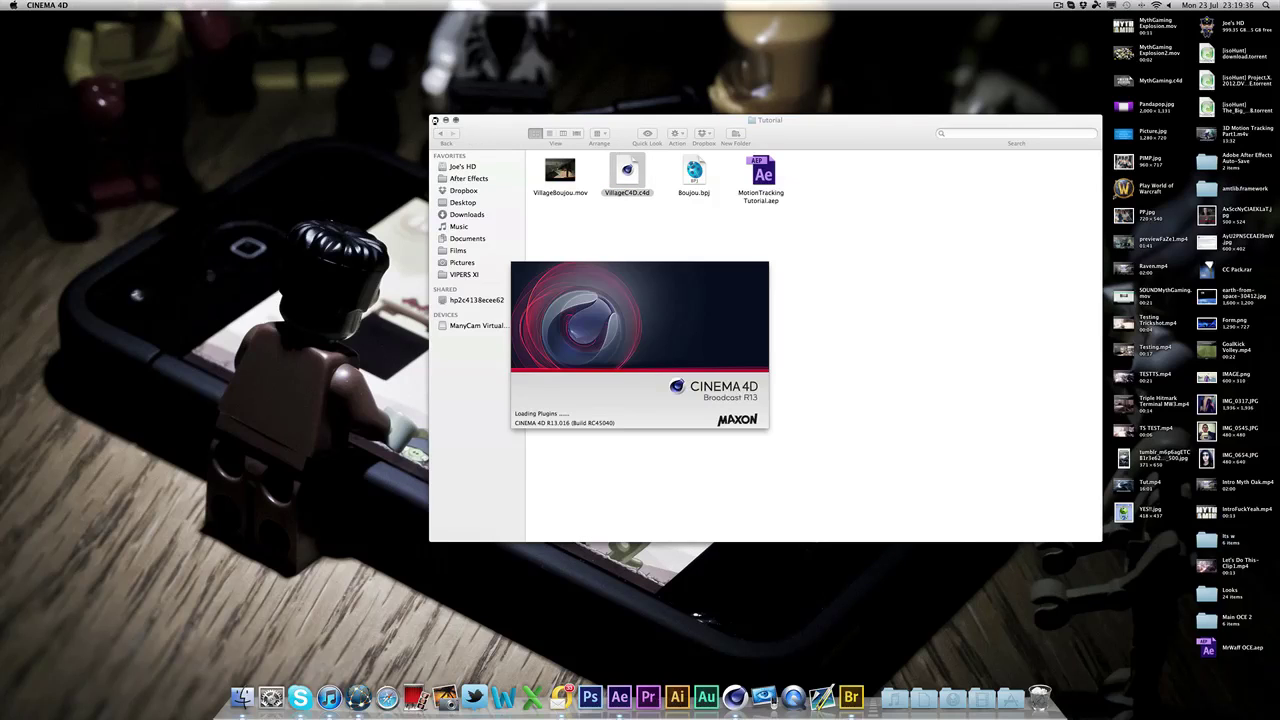
click(445, 120)
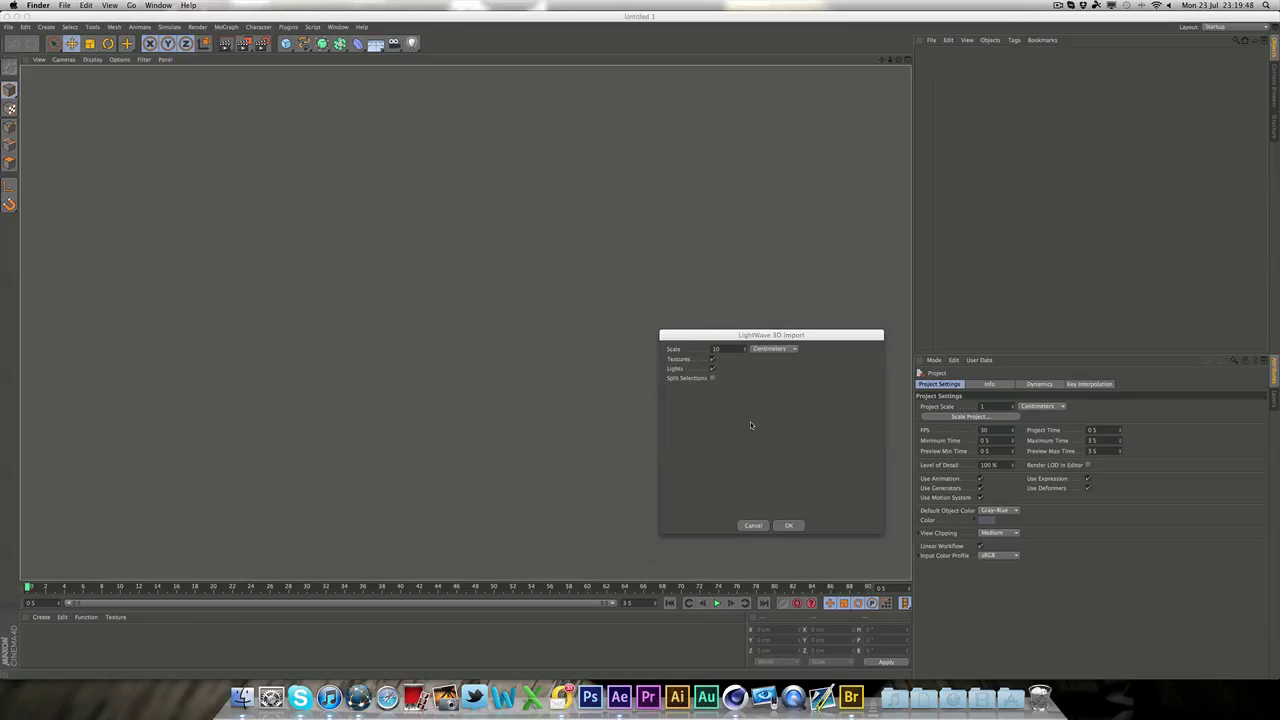
- Import the LightWave 3D scene at scale 10 centimeters with textures and lights, and extend the timeline preview range to 8.017 seconds
drag(748, 339, 640, 246)
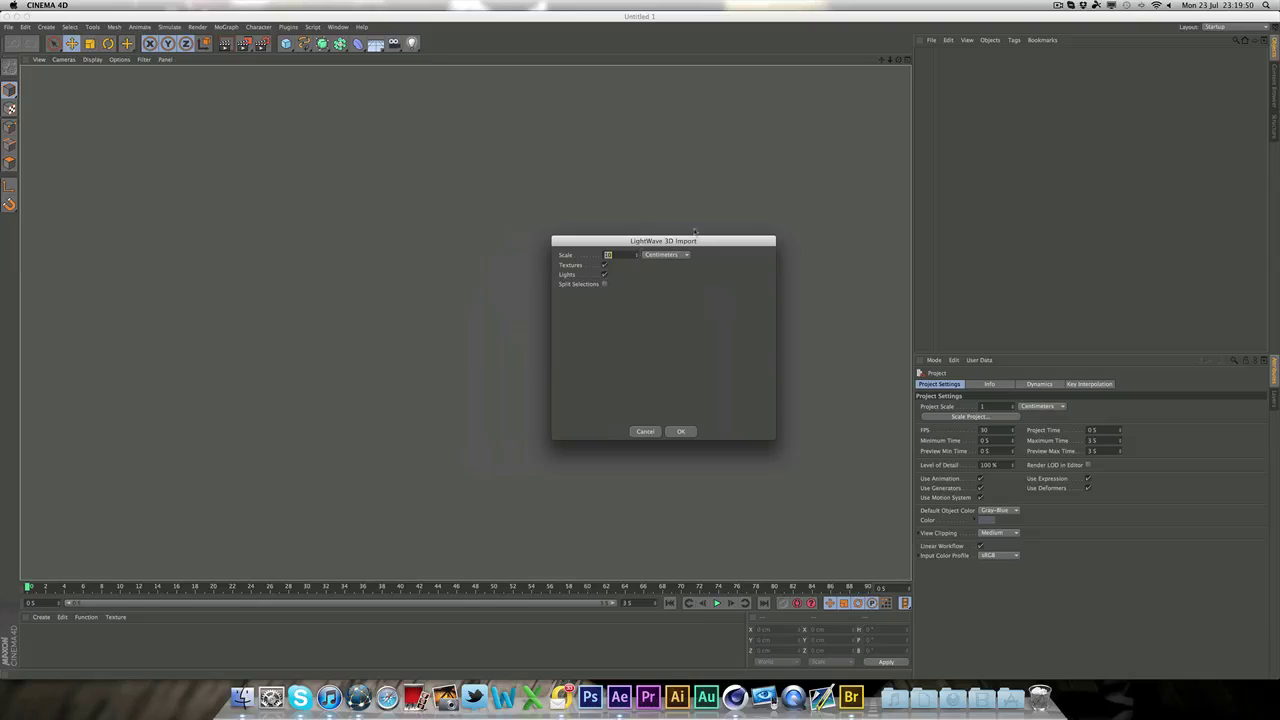
click(608, 255)
click(682, 431)
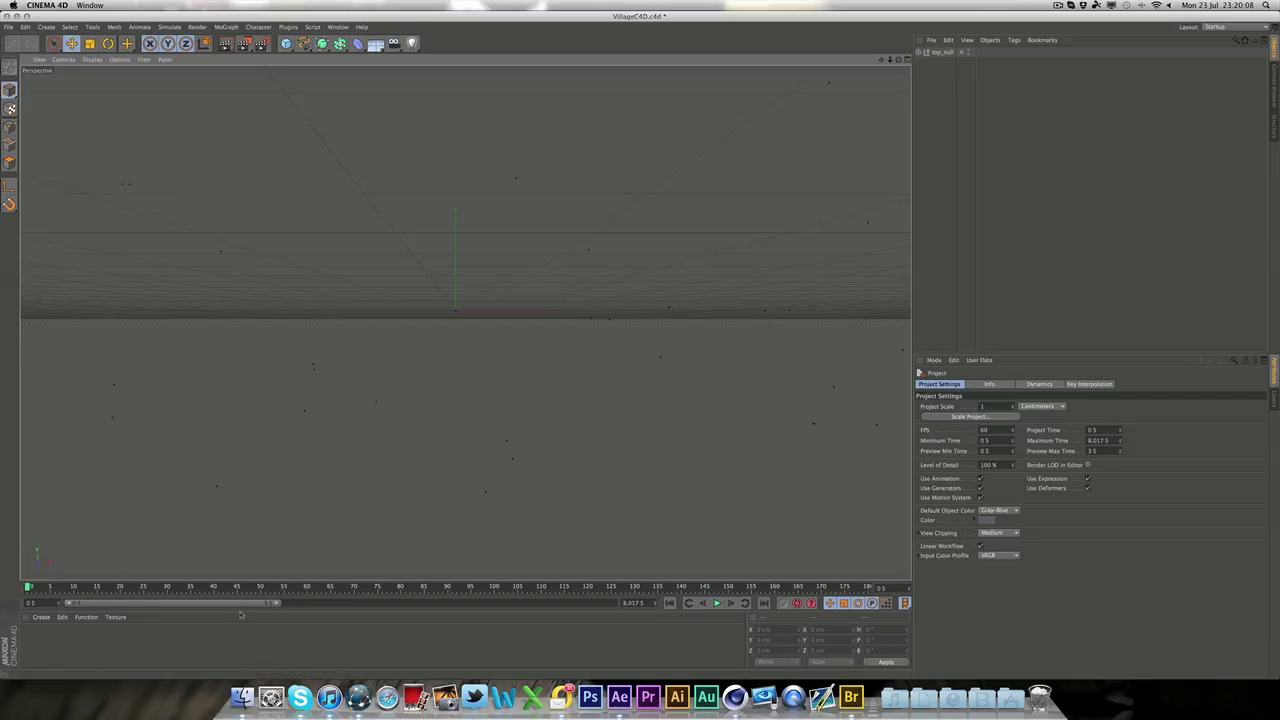
drag(279, 603, 622, 611)
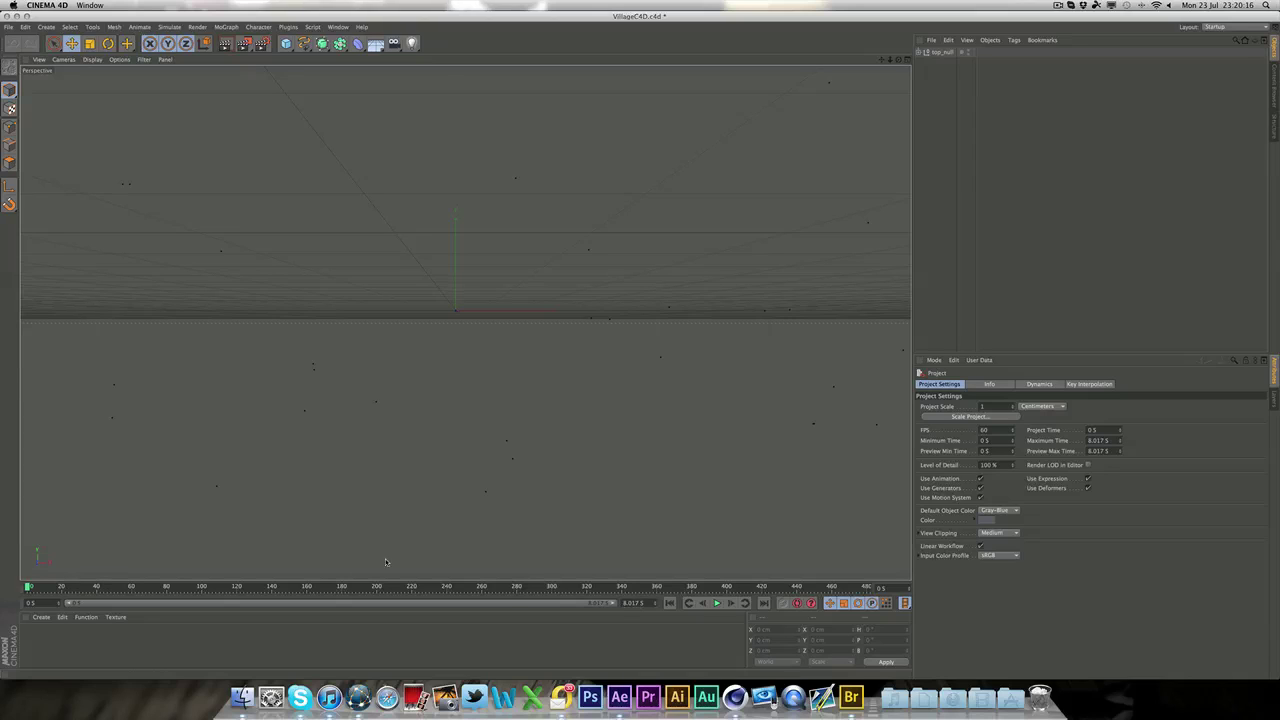
- Set the animation unit to Seconds in the Units preferences and close the preferences
click(8, 27)
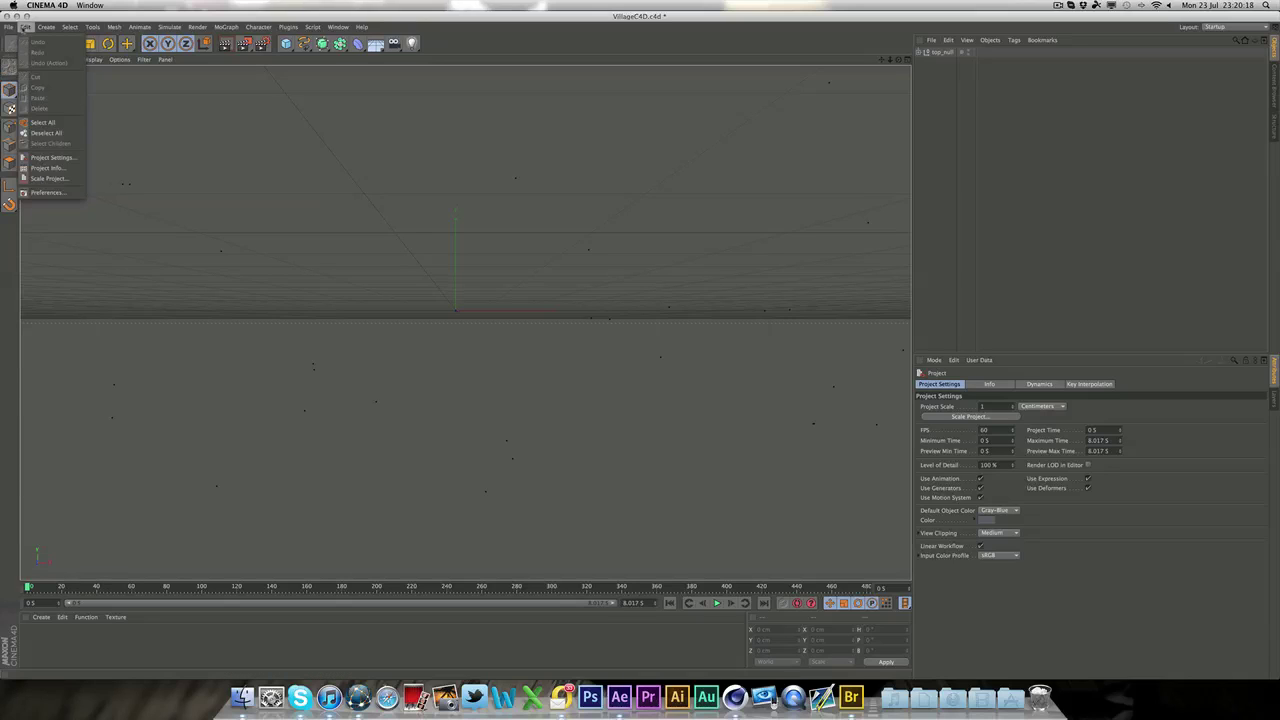
click(44, 193)
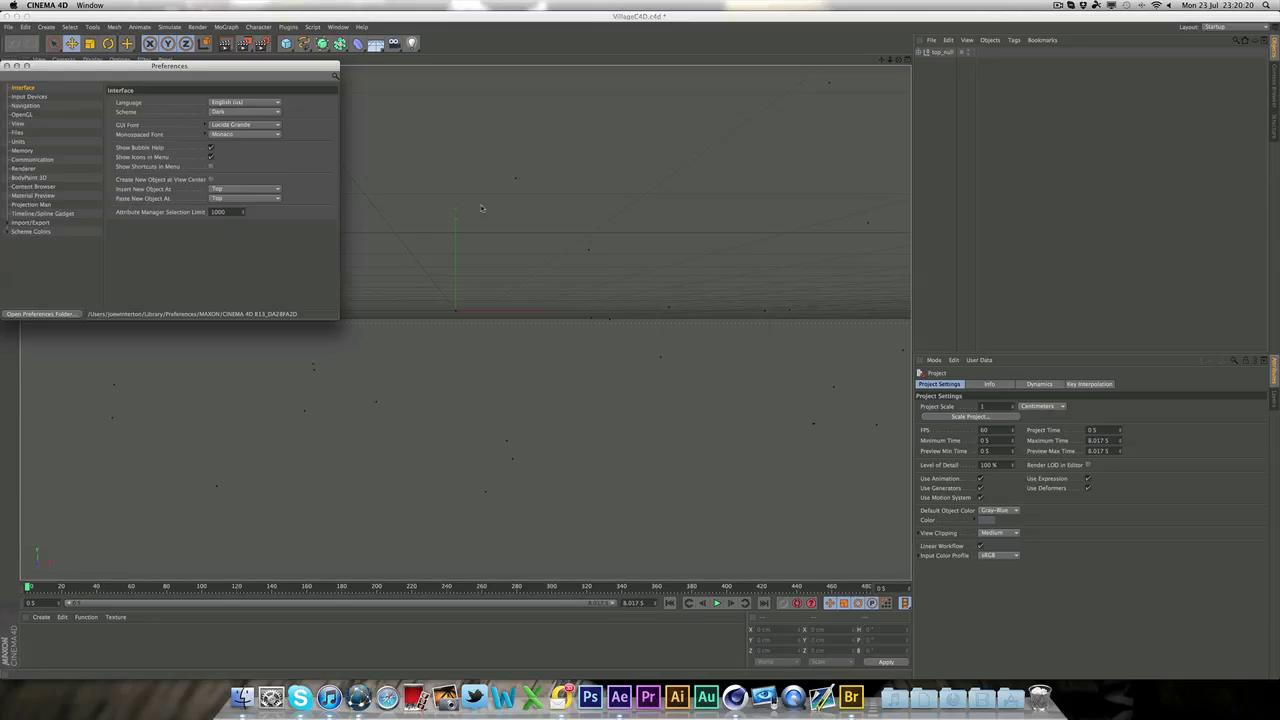
drag(61, 90, 344, 91)
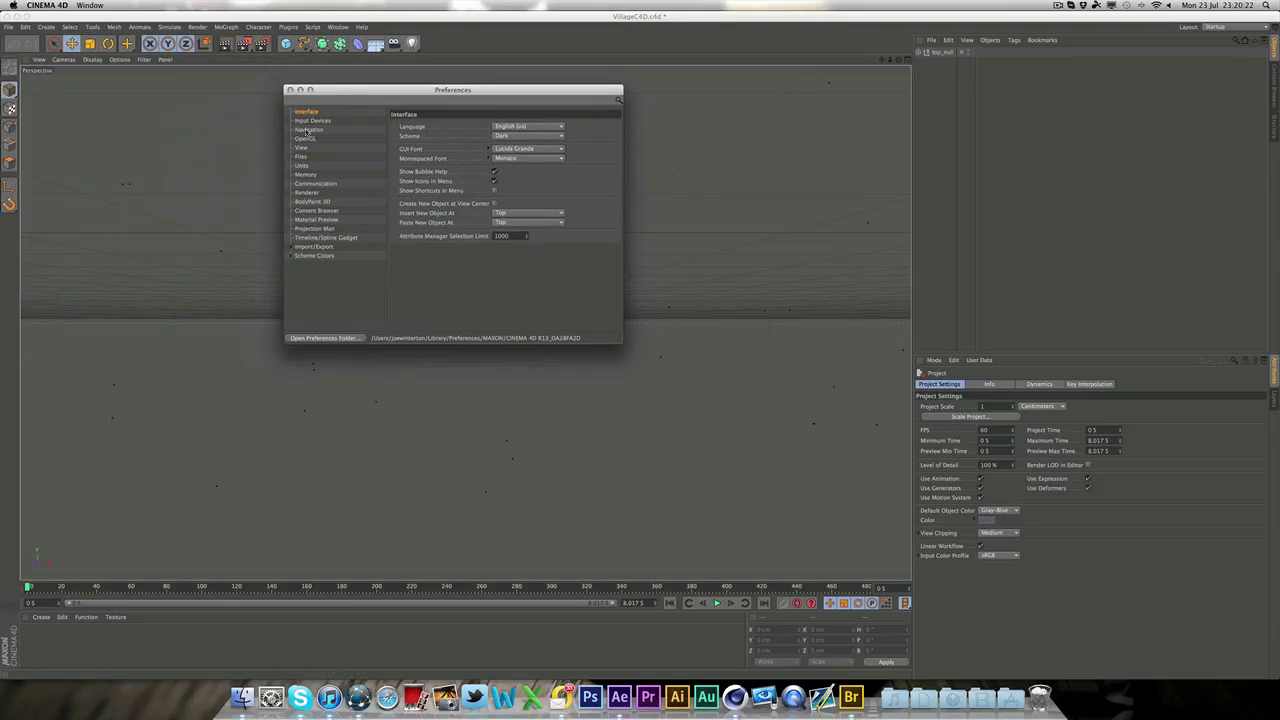
click(302, 165)
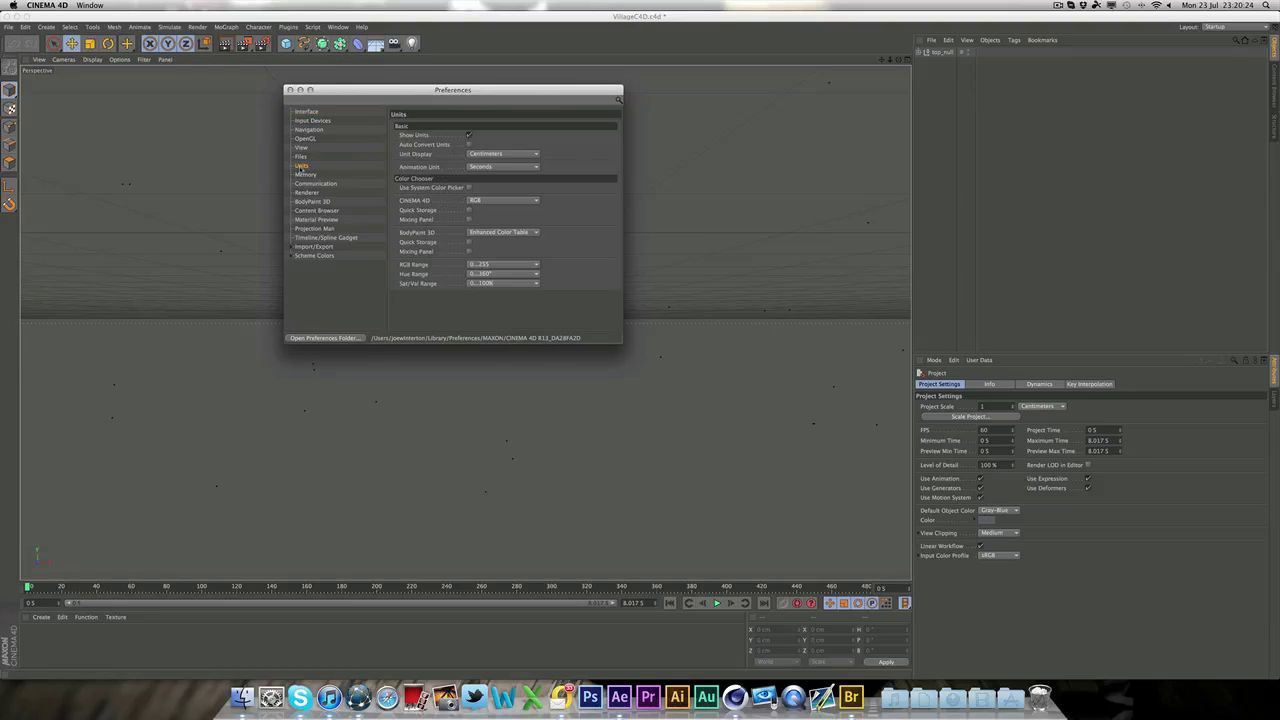
click(502, 166)
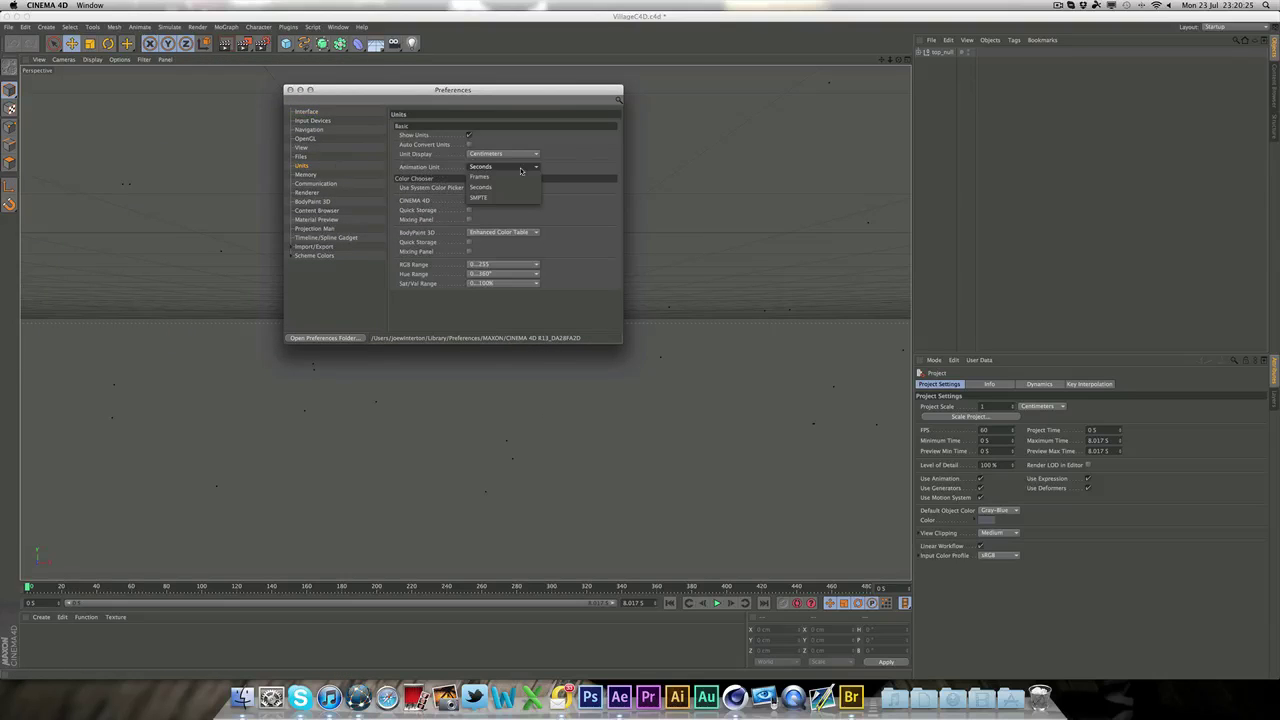
click(502, 188)
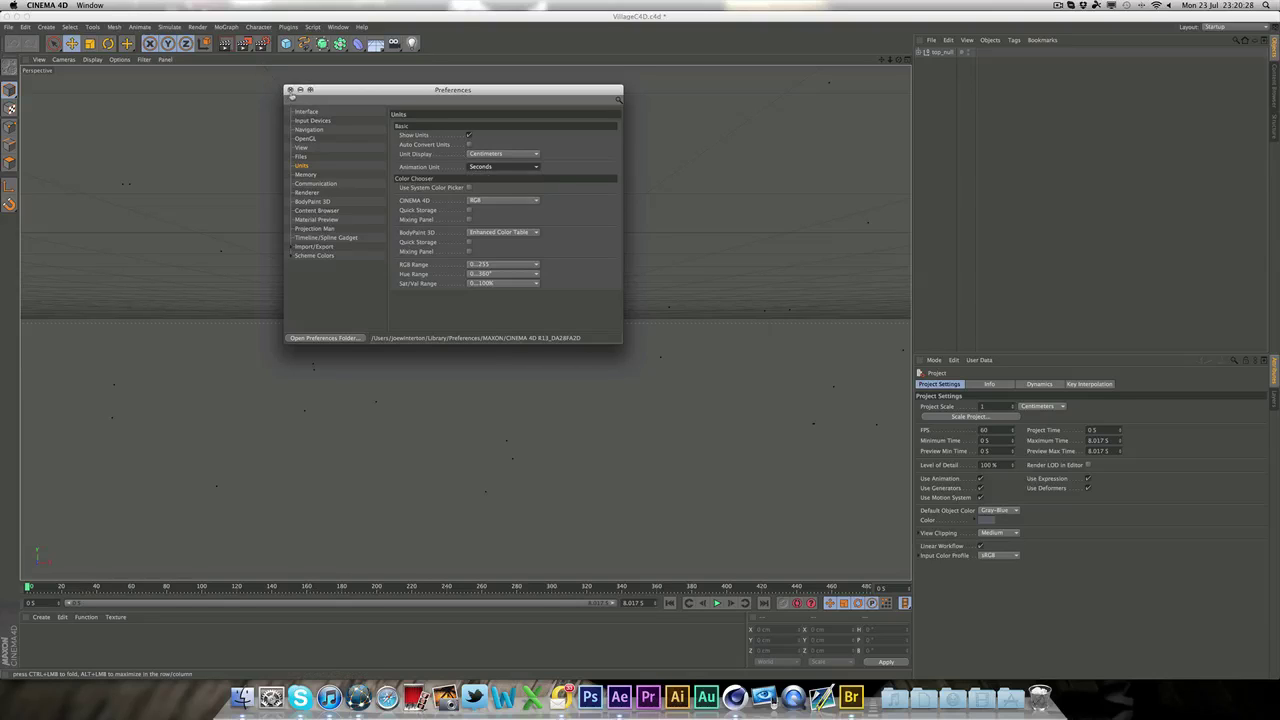
click(290, 90)
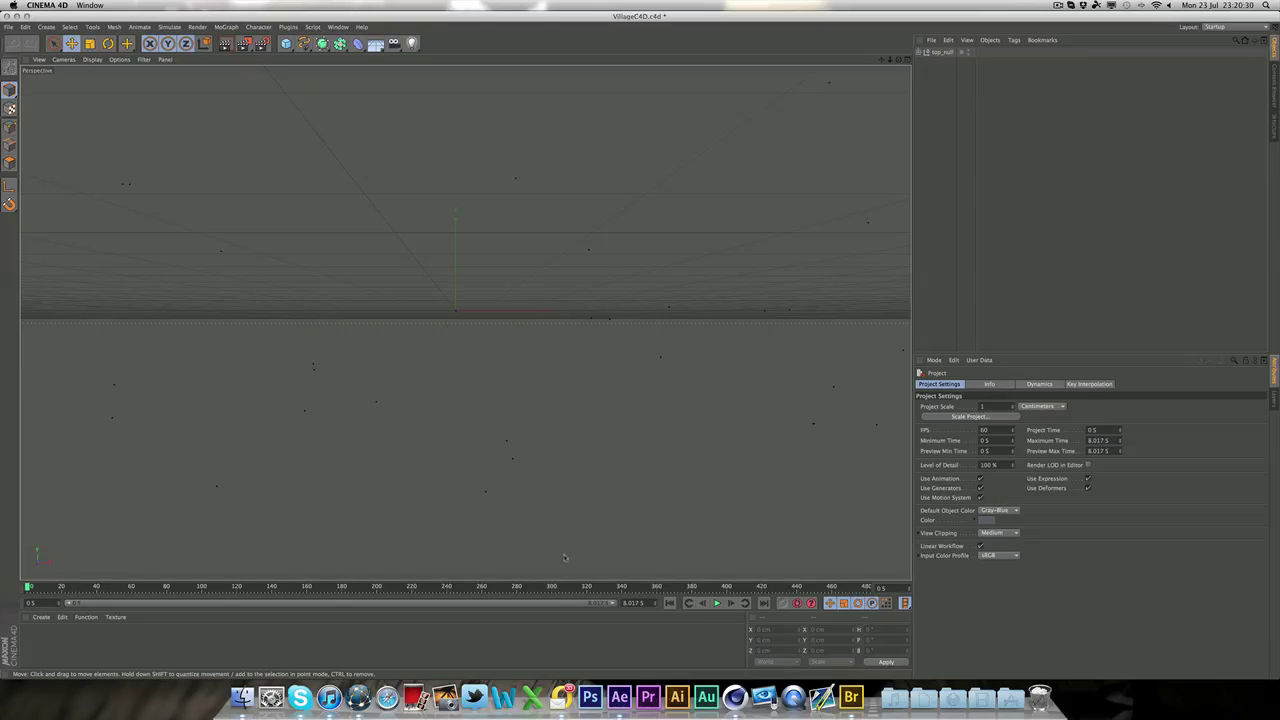
- Expand top_null, select its Camera and scrub the timeline to preview the tracked camera movement
mouse_move(50, 587)
mouse_down()
mouse_move(75, 588)
mouse_move(29, 588)
mouse_move(990, 600)
mouse_move(28, 587)
mouse_up()
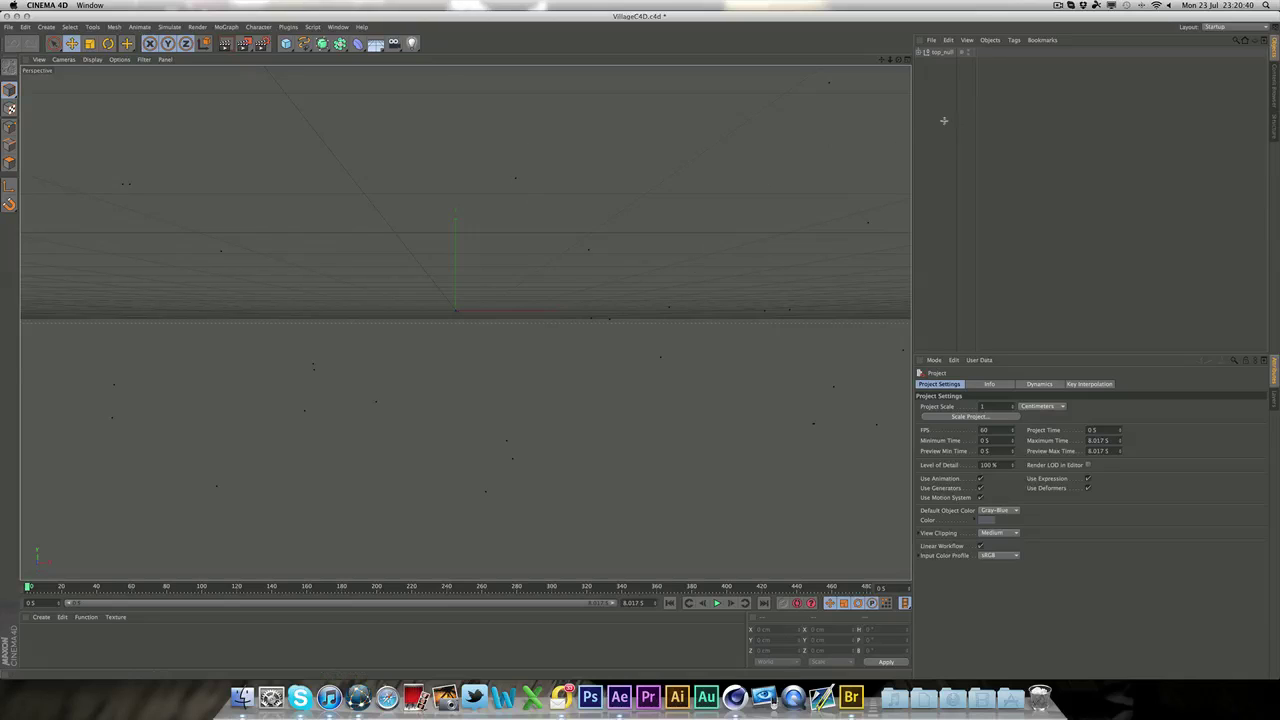
click(925, 51)
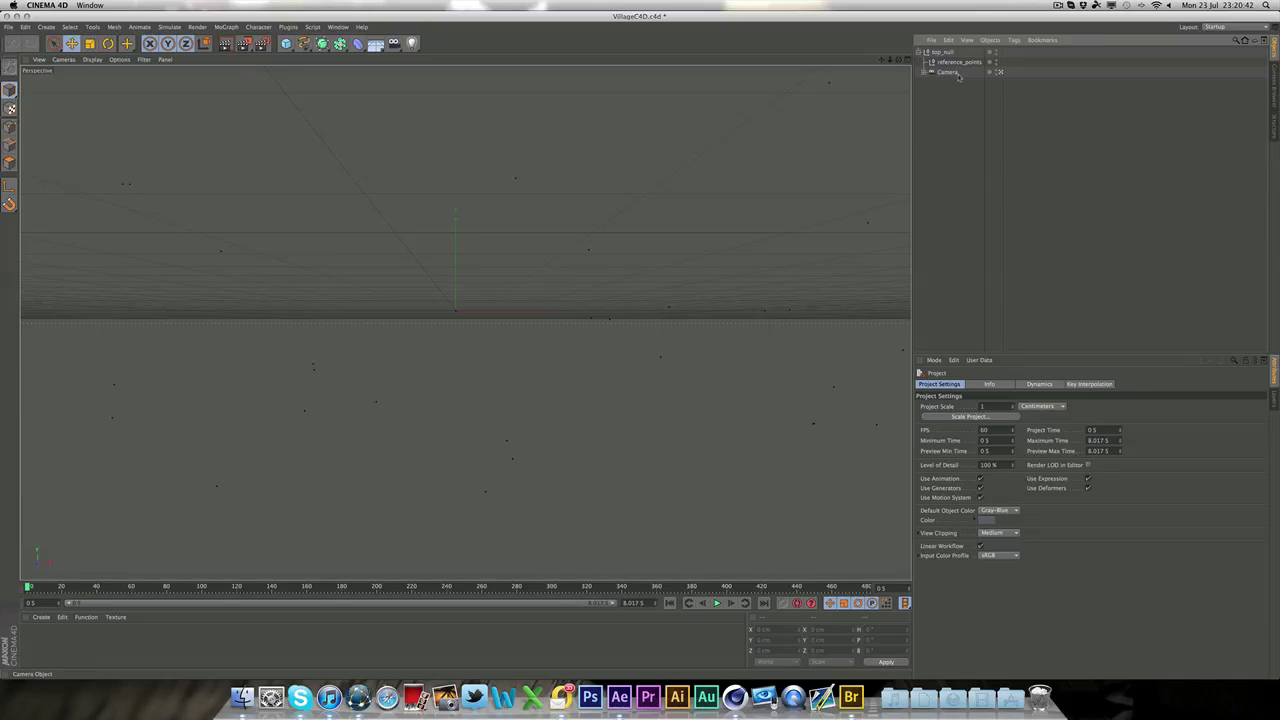
click(947, 72)
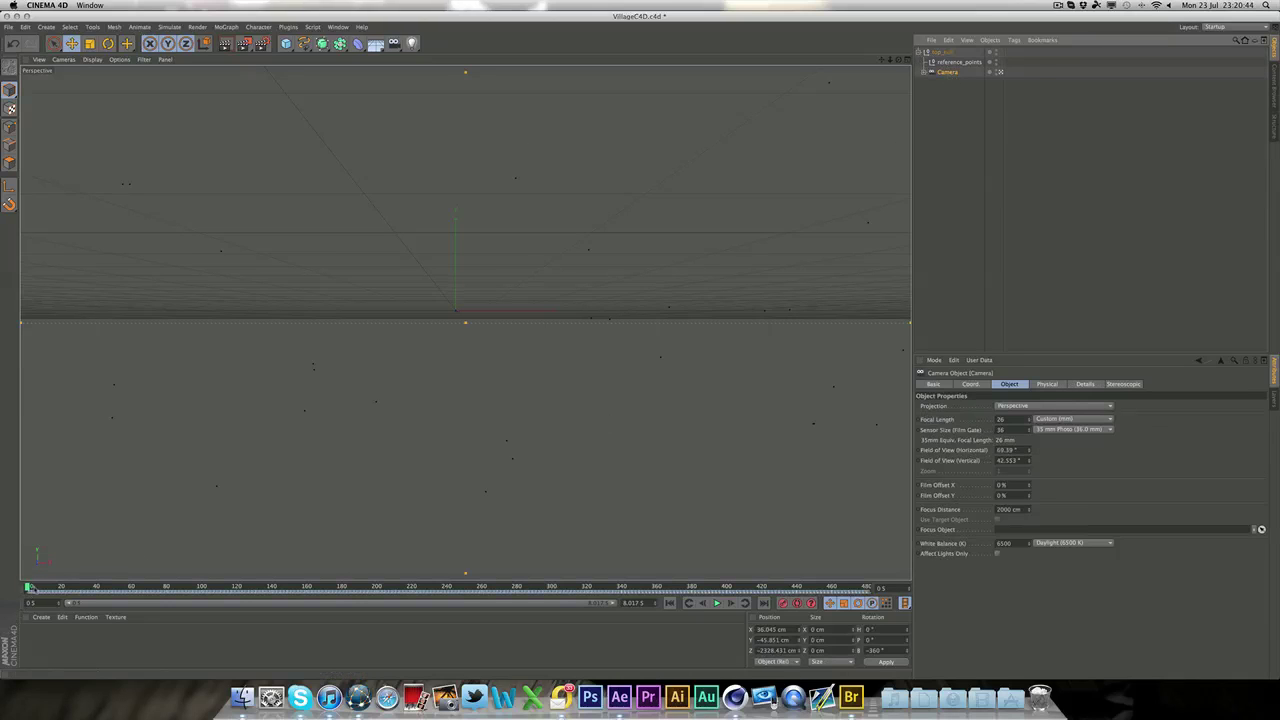
mouse_move(30, 588)
mouse_down()
mouse_move(349, 595)
mouse_move(28, 590)
mouse_up()
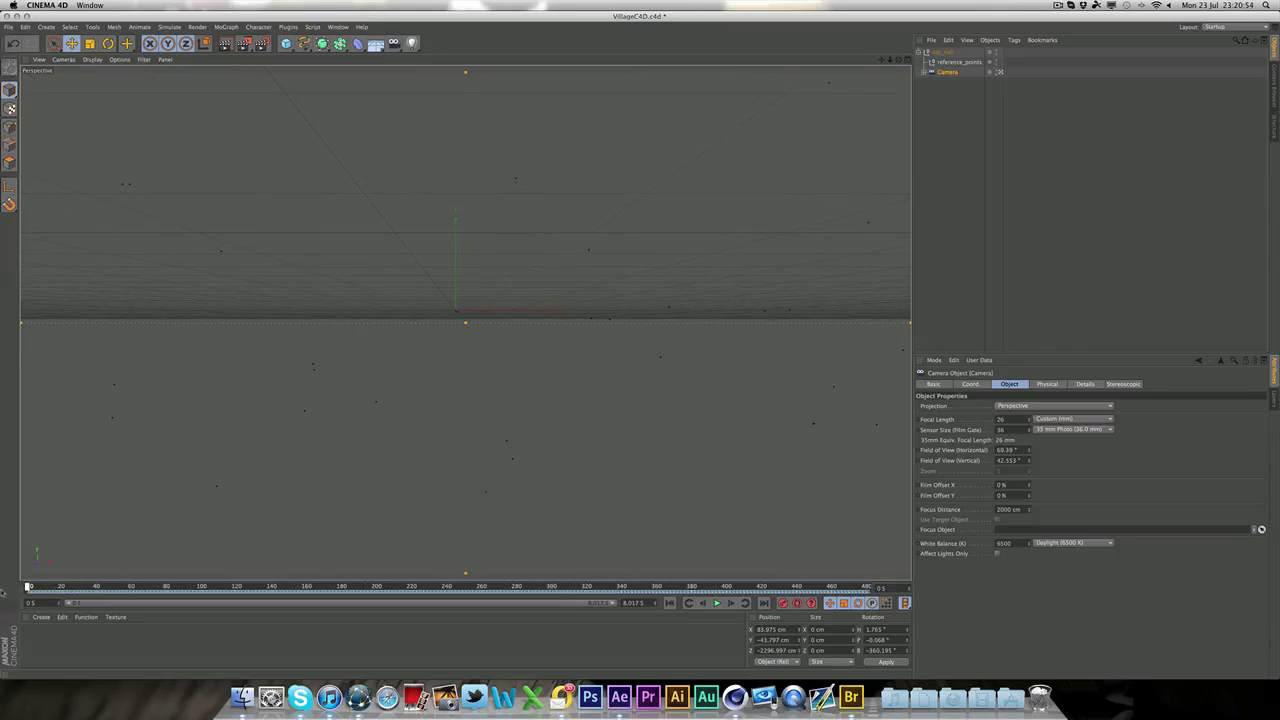
- Examine the camera's motion among the reference points from outside the camera view, restore the camera view and collapse top_null
click(999, 72)
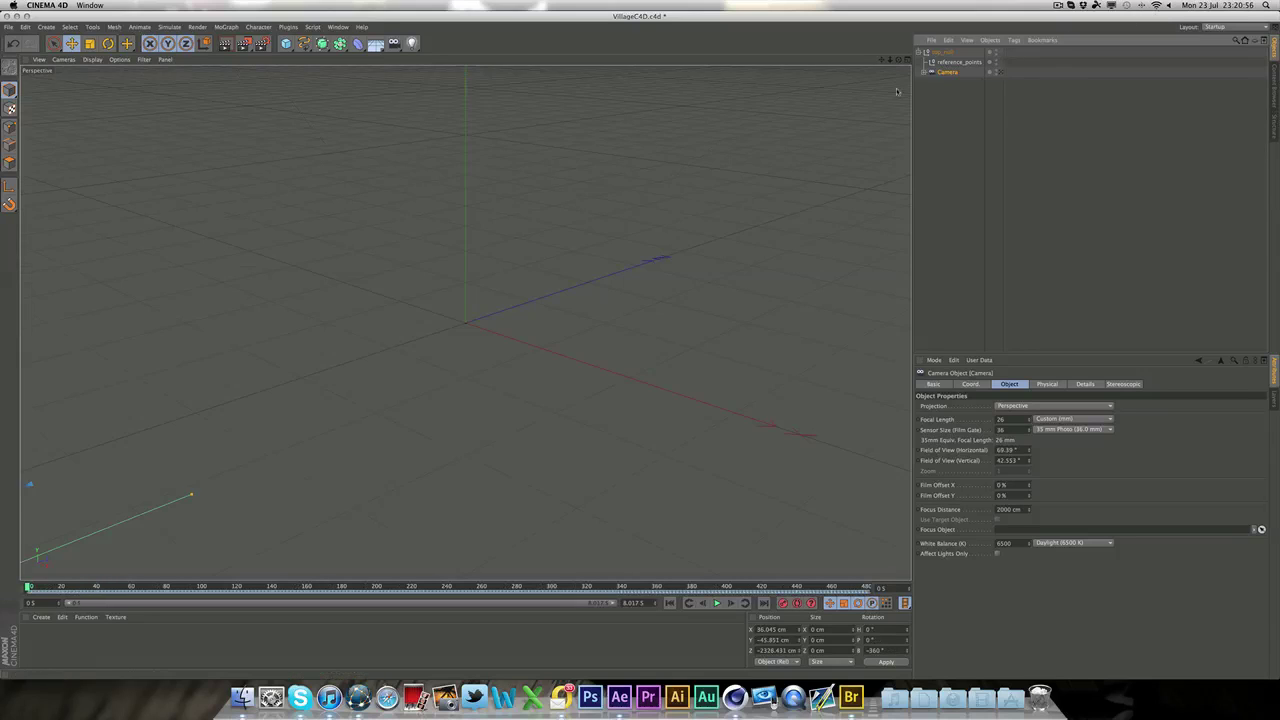
drag(883, 65, 850, 61)
mouse_move(29, 587)
mouse_down()
mouse_move(944, 588)
mouse_move(28, 587)
mouse_up()
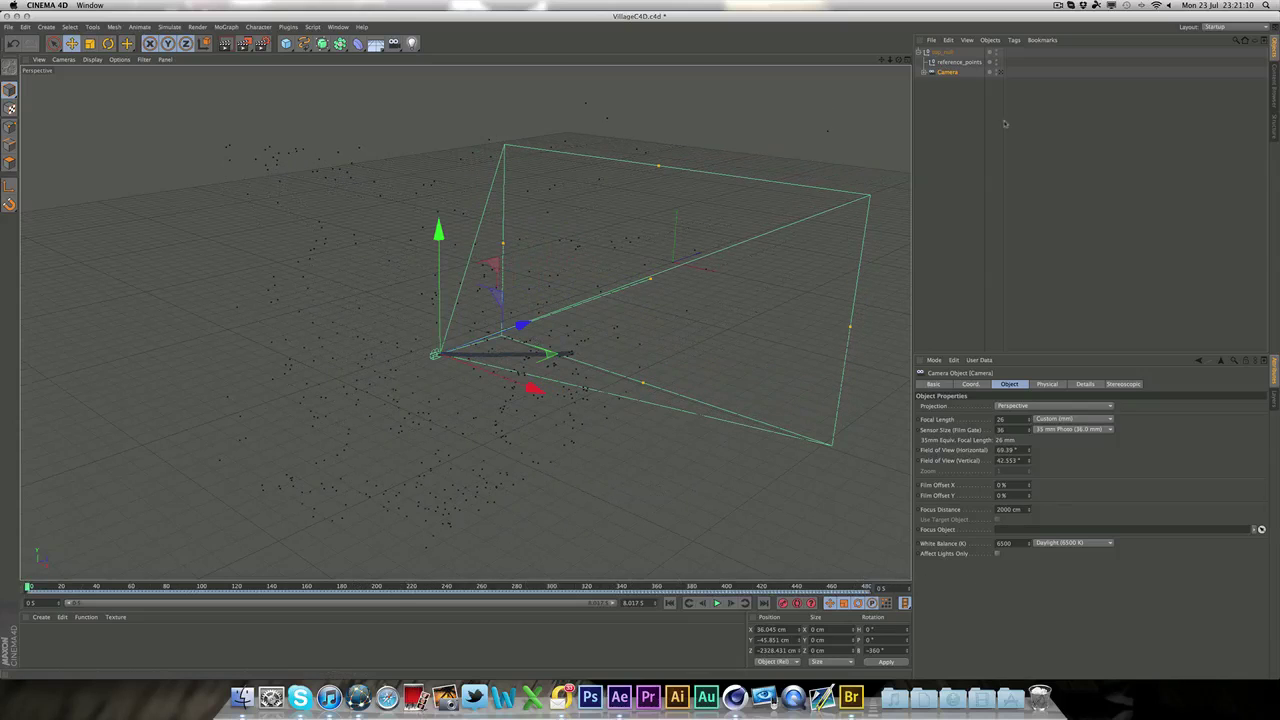
click(995, 71)
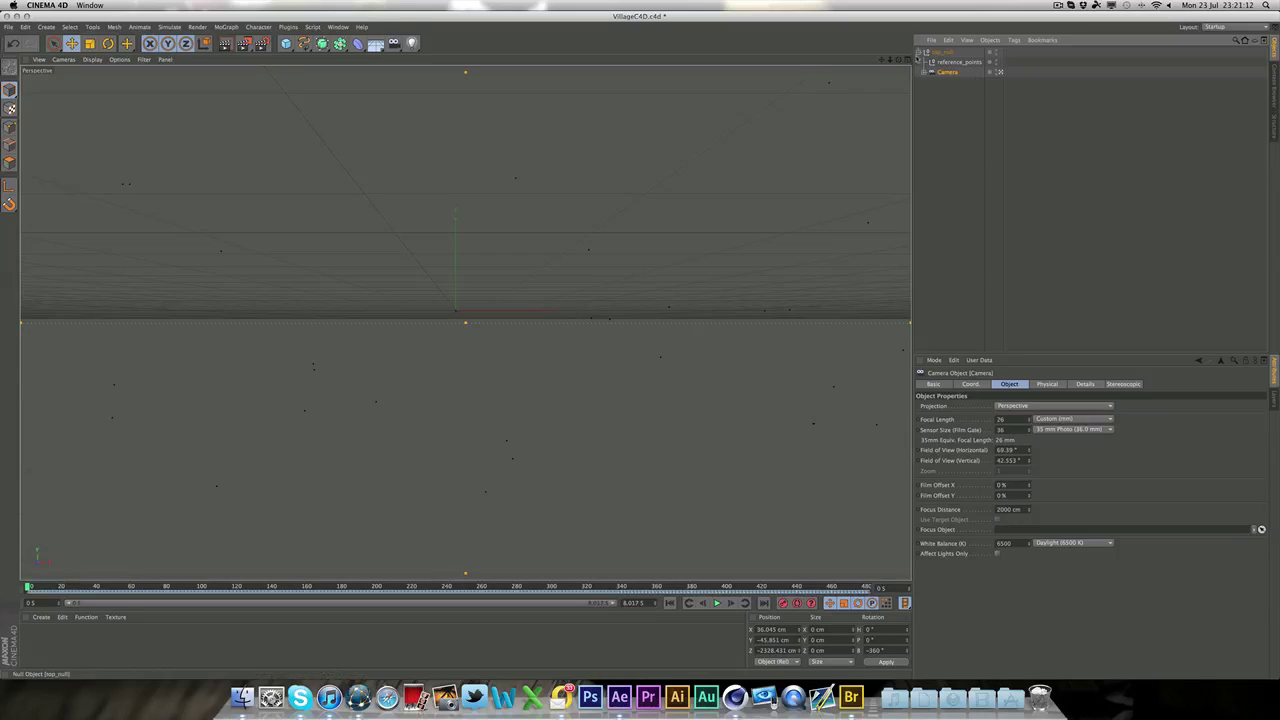
click(926, 52)
click(933, 85)
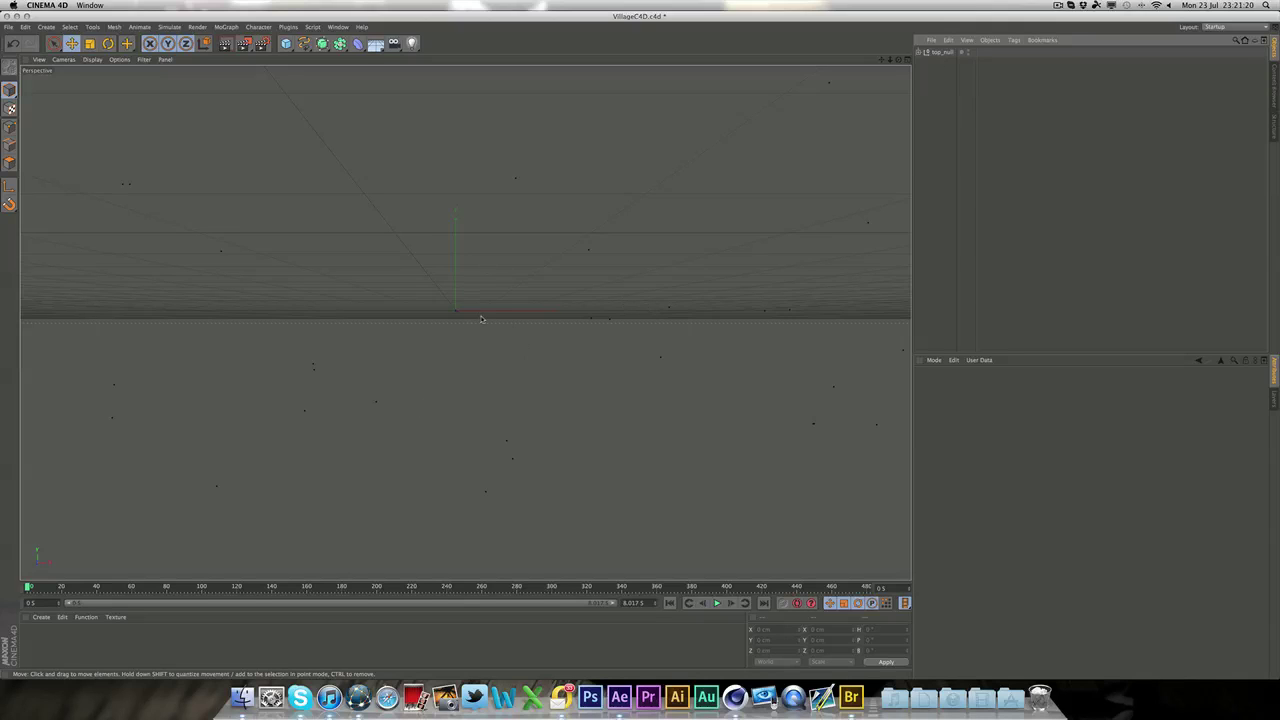
- Create a new material with VillageBoujou.mov from the Tutorial folder as its color texture
double_click(74, 640)
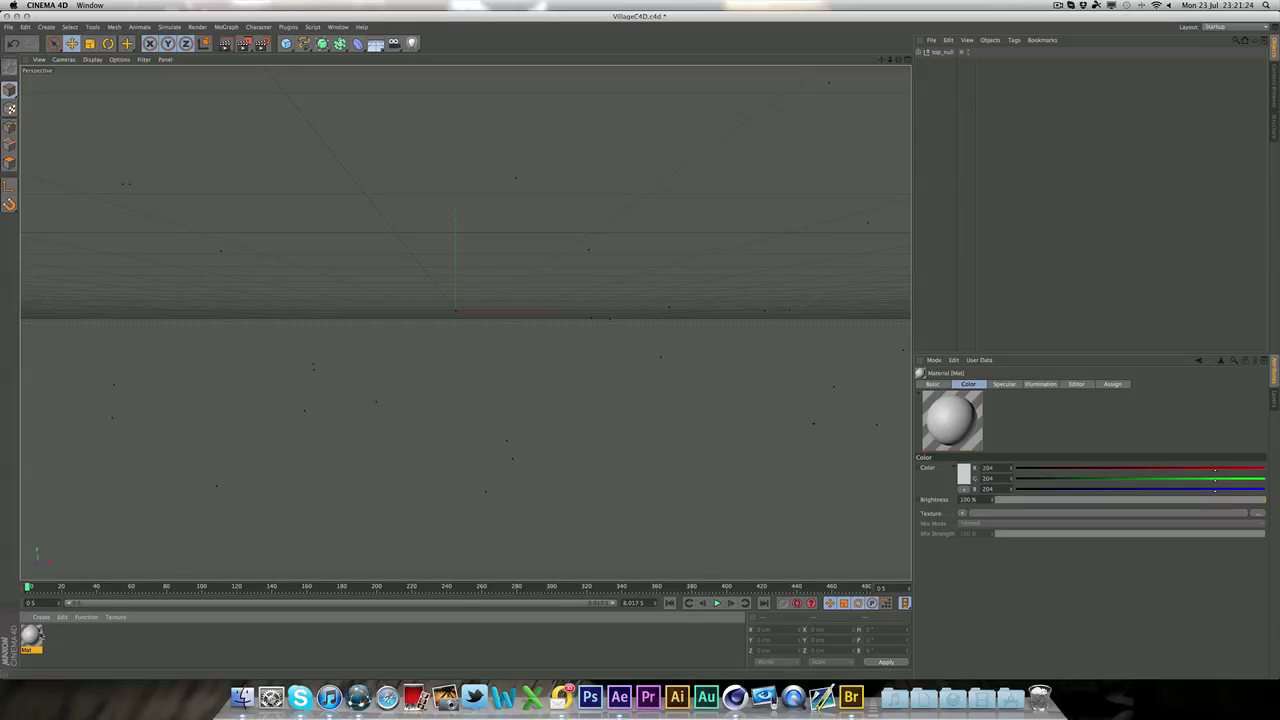
double_click(30, 636)
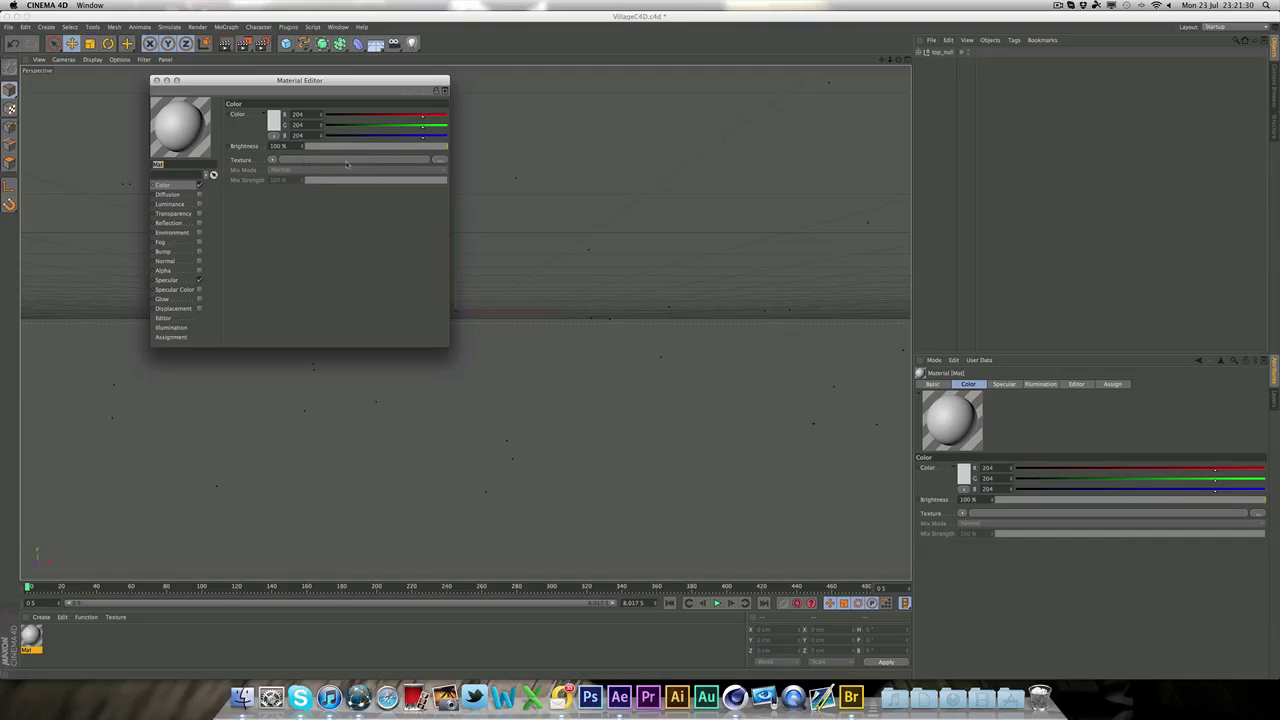
click(394, 163)
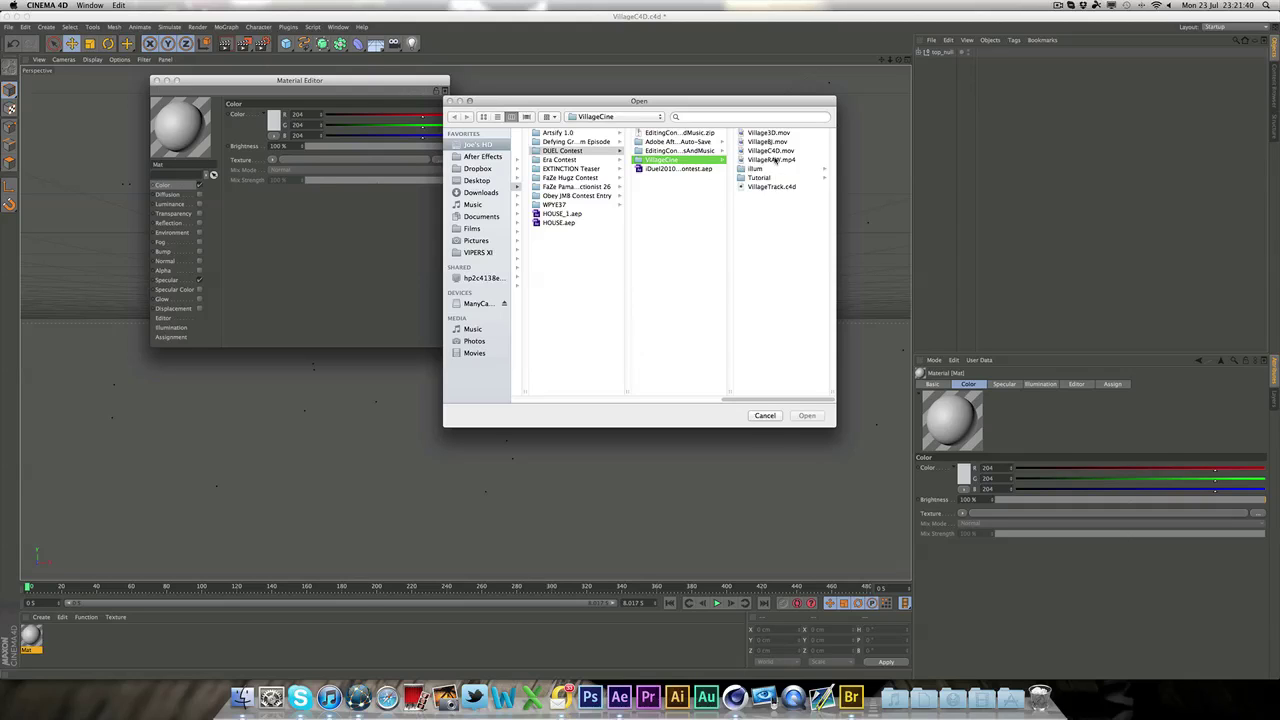
click(768, 178)
click(793, 132)
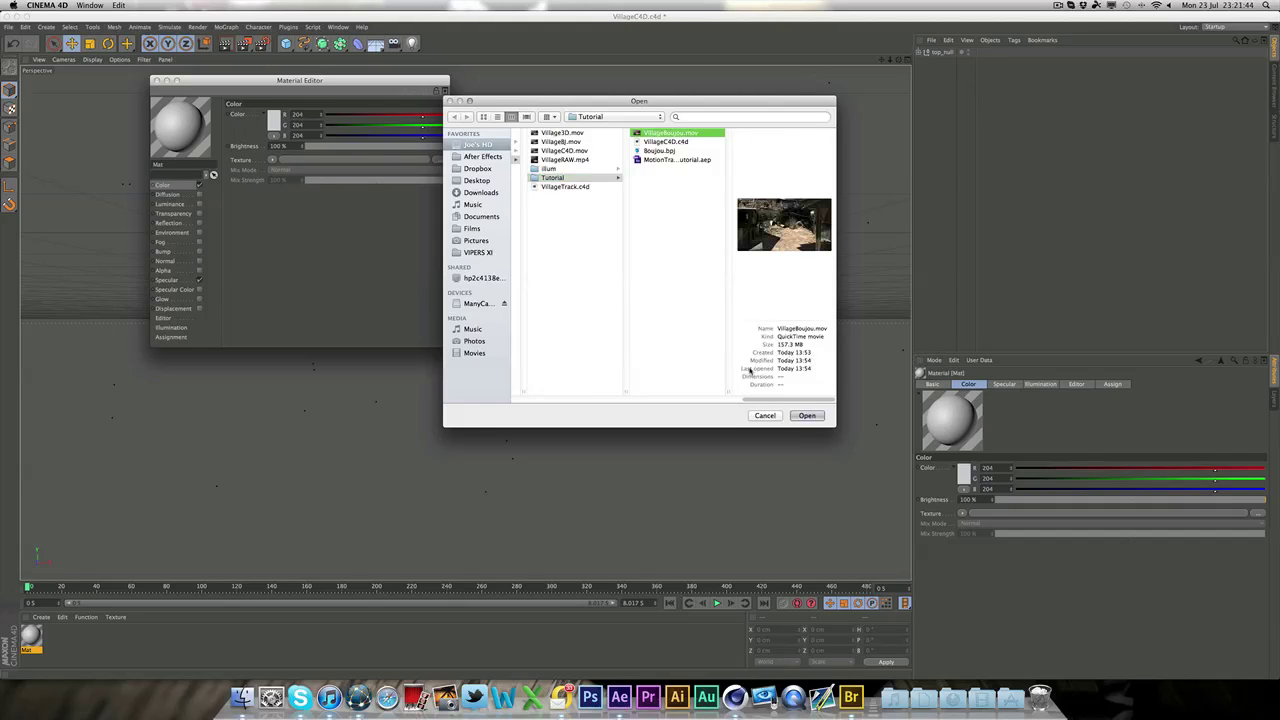
click(806, 415)
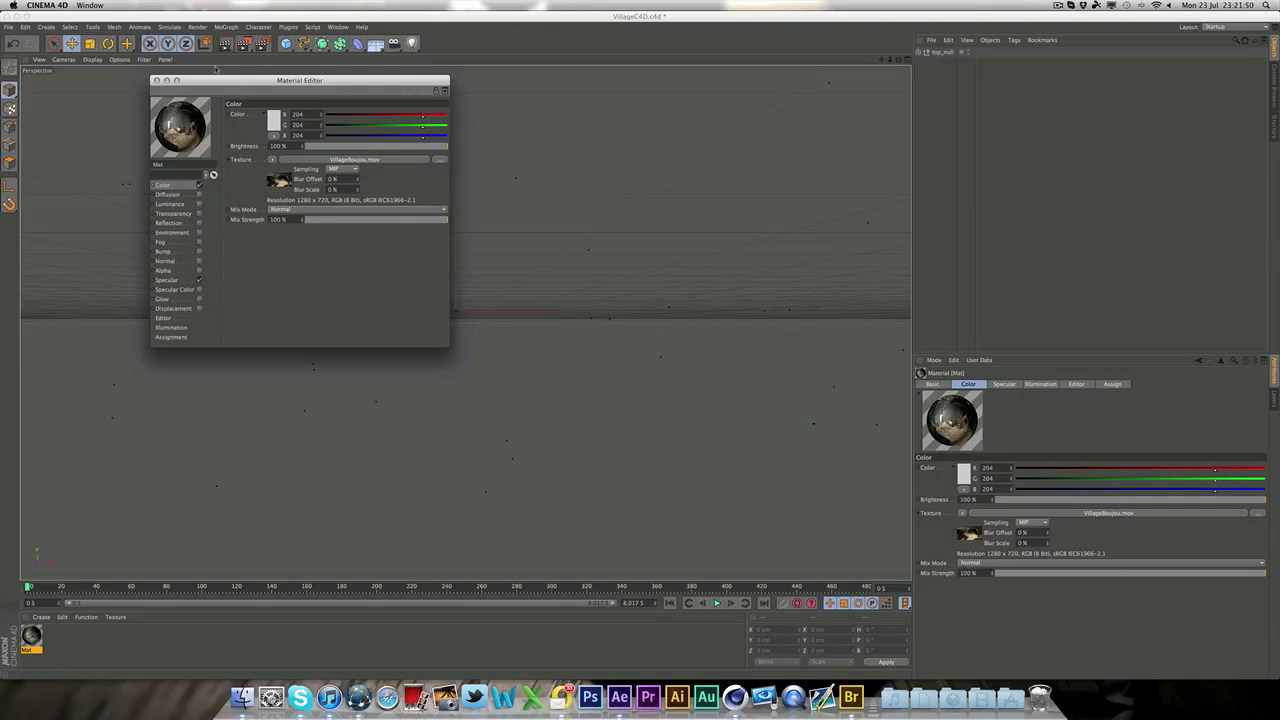
drag(225, 84, 347, 110)
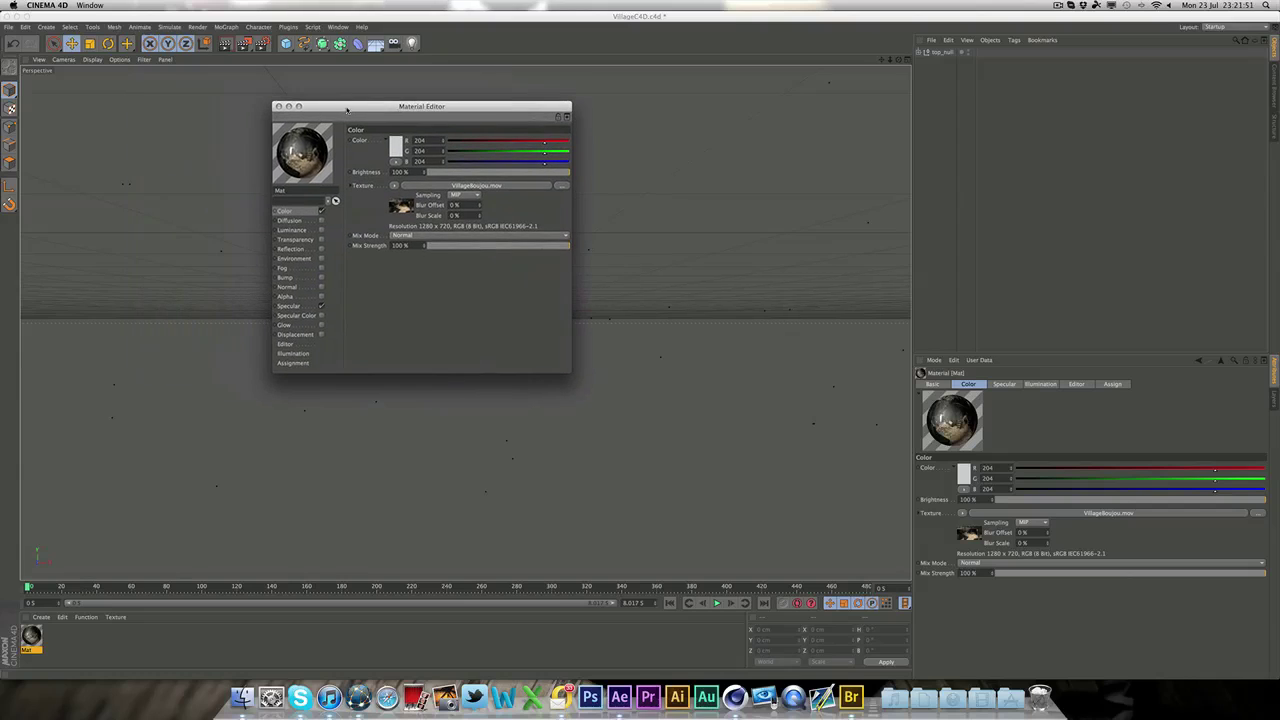
click(278, 106)
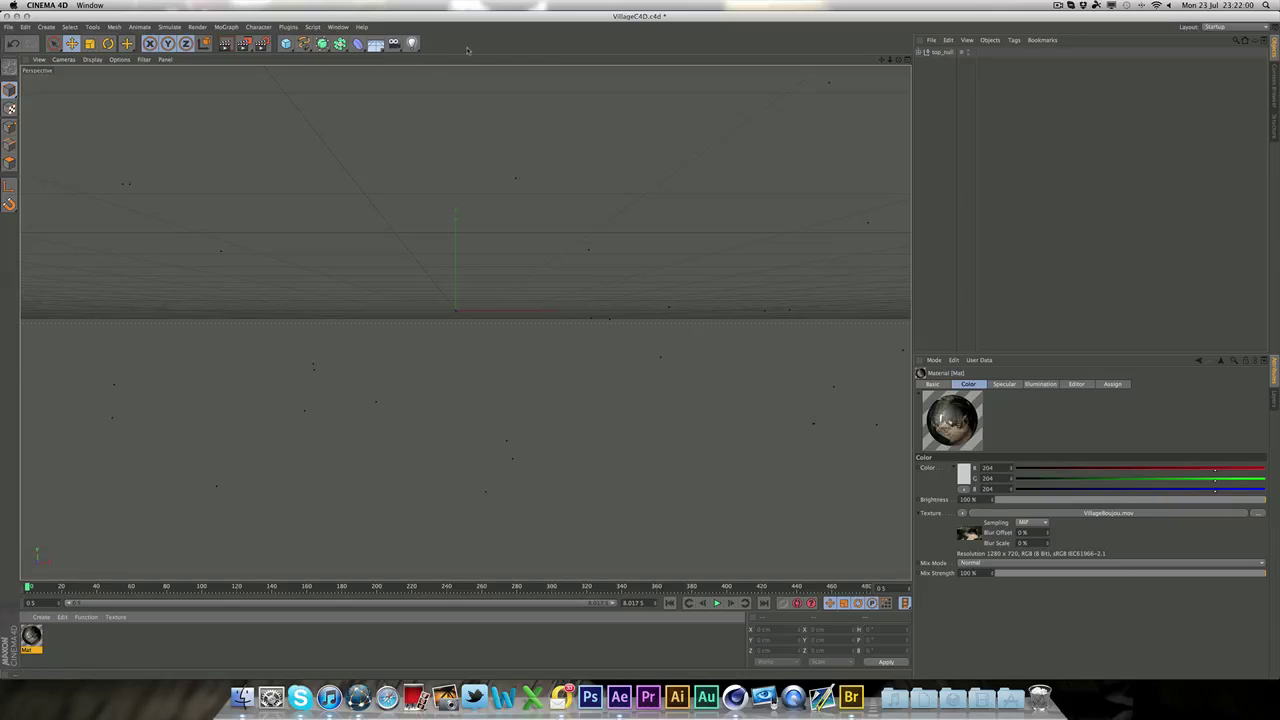
- Add a Background object to the scene
click(358, 43)
click(375, 43)
click(390, 44)
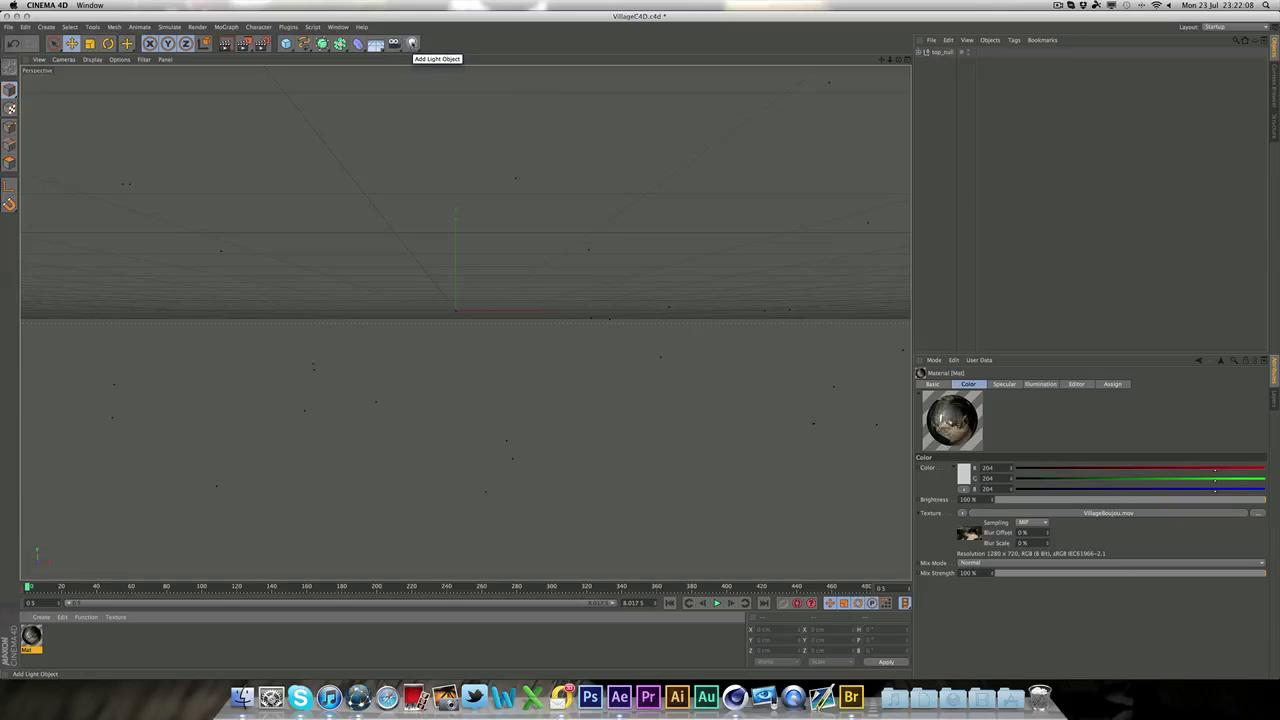
click(376, 44)
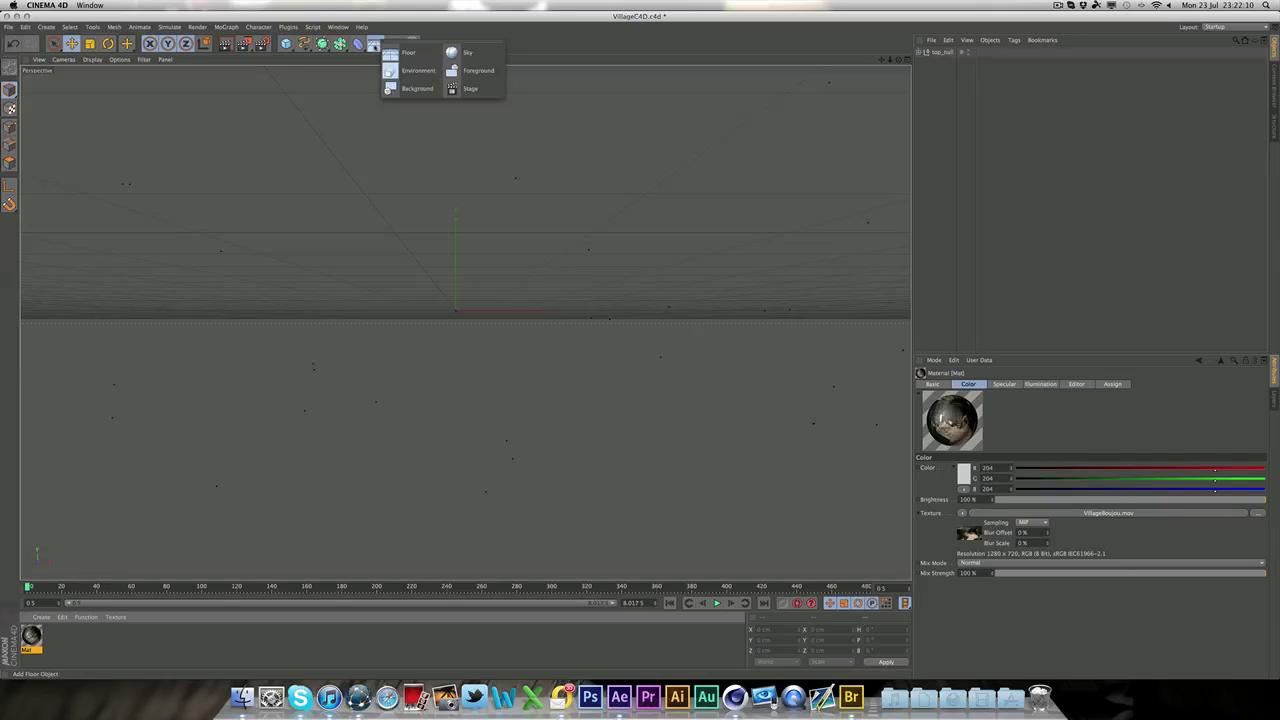
click(419, 90)
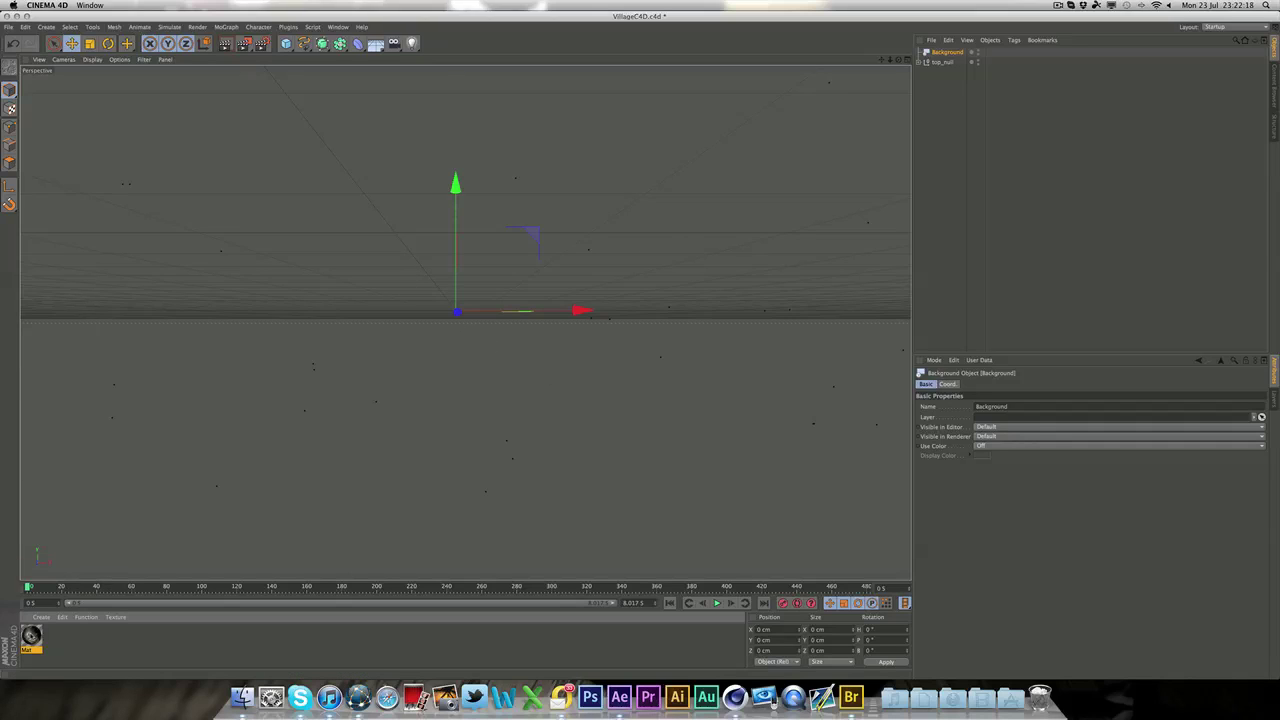
- Apply the VillageBoujou.mov material to the Background object and deselect it
drag(946, 51, 954, 58)
drag(955, 58, 958, 60)
click(440, 345)
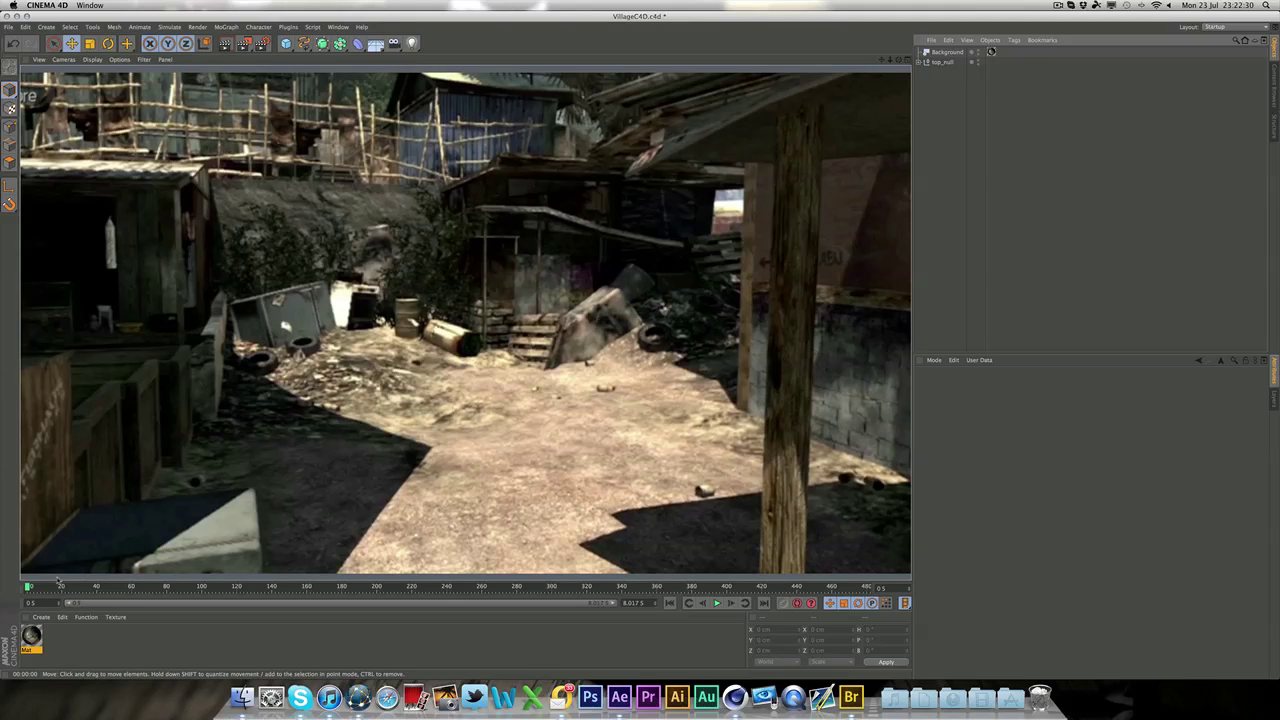
- Scrub through the opening frames to check the background footage against the tracked camera, then return to frame 0
mouse_move(59, 583)
mouse_down()
mouse_move(46, 585)
mouse_move(826, 585)
mouse_move(45, 586)
mouse_up()
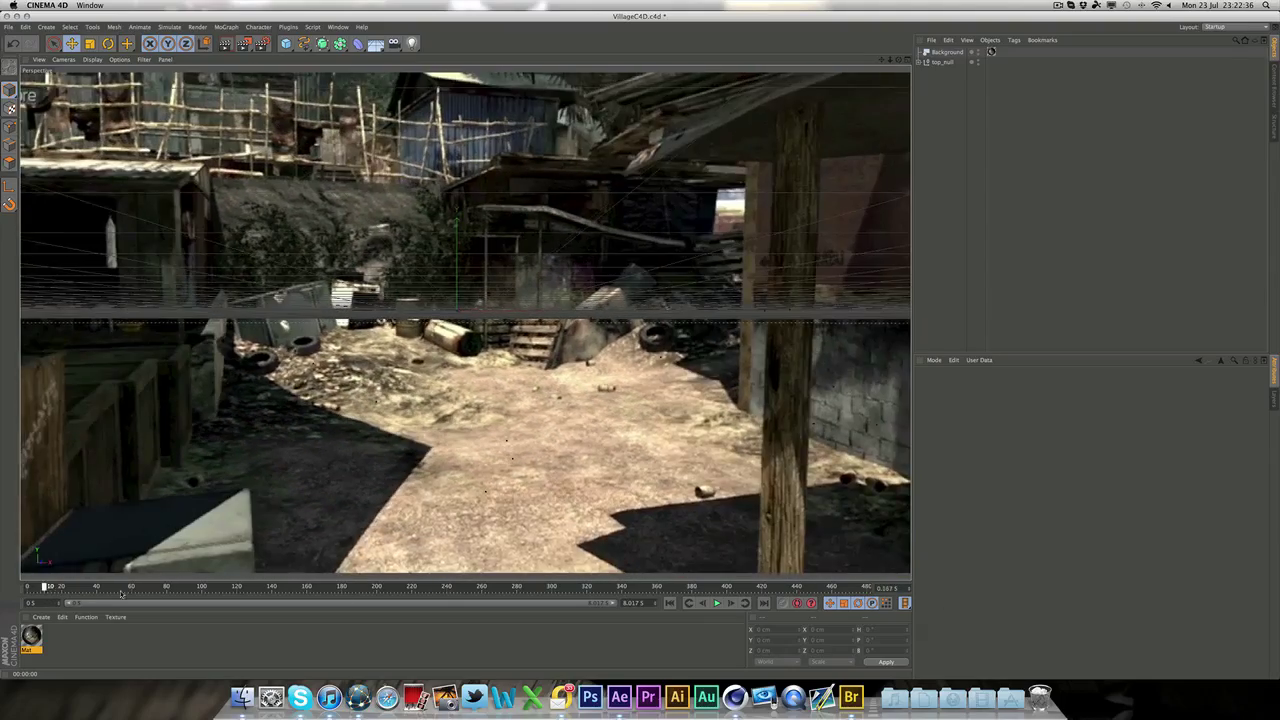
drag(121, 594, 2, 582)
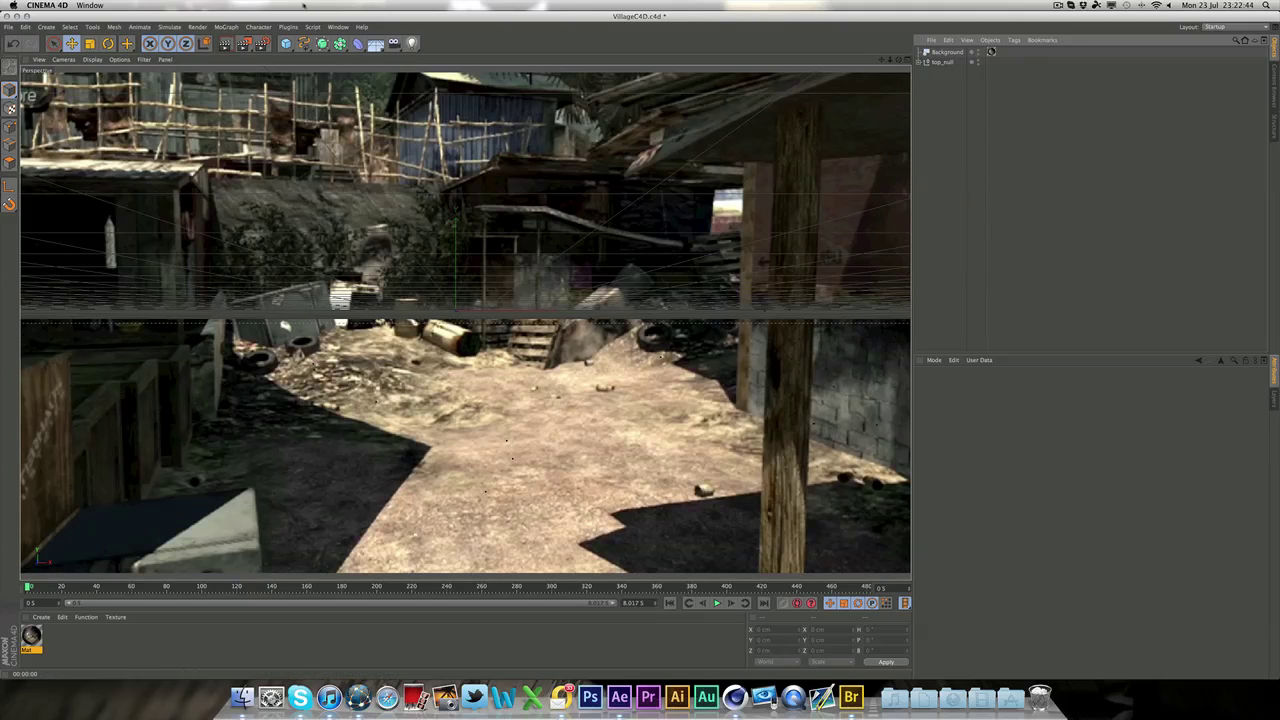
- Add a MoText object reading ARTSIFY and set its font to Machine Bold
click(226, 27)
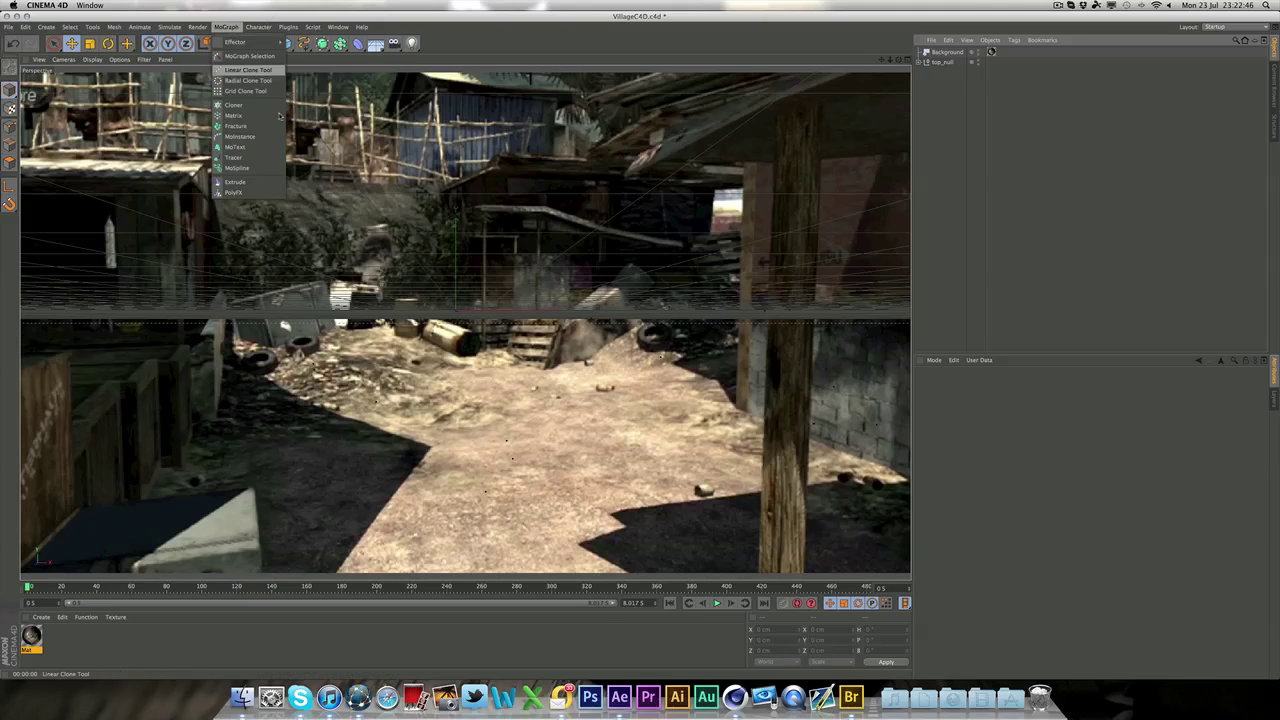
click(245, 148)
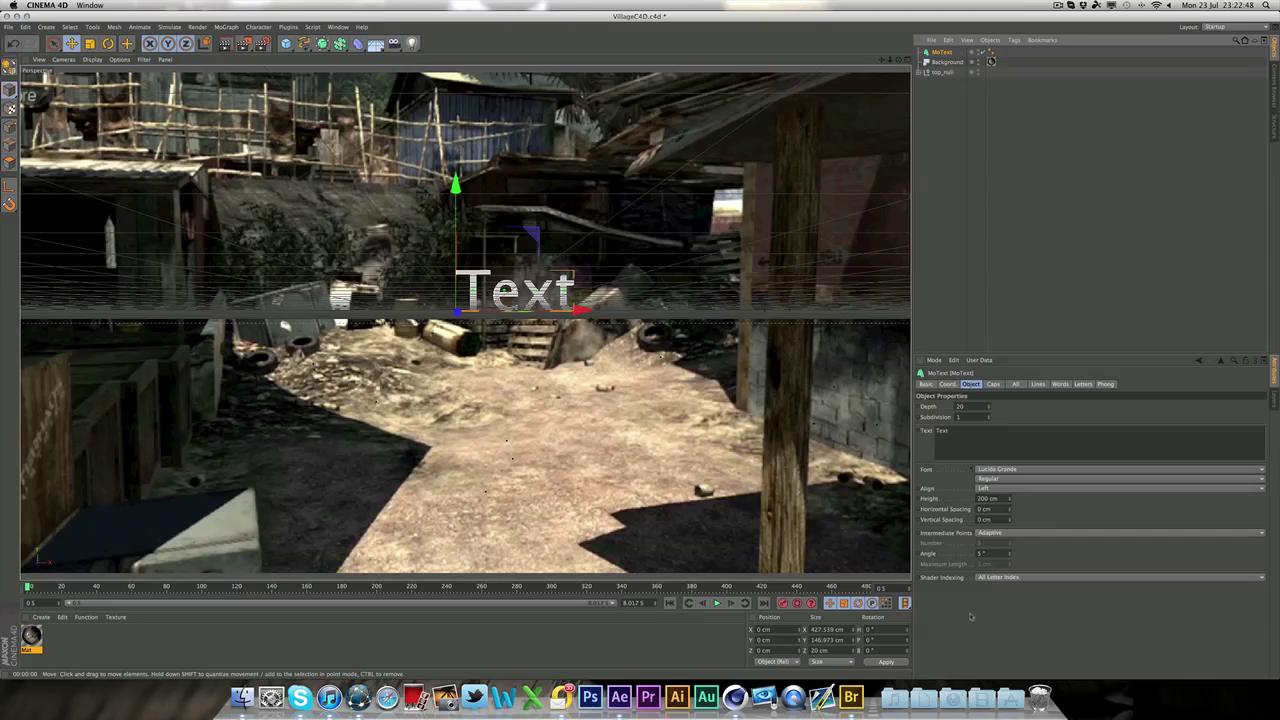
key(shift)
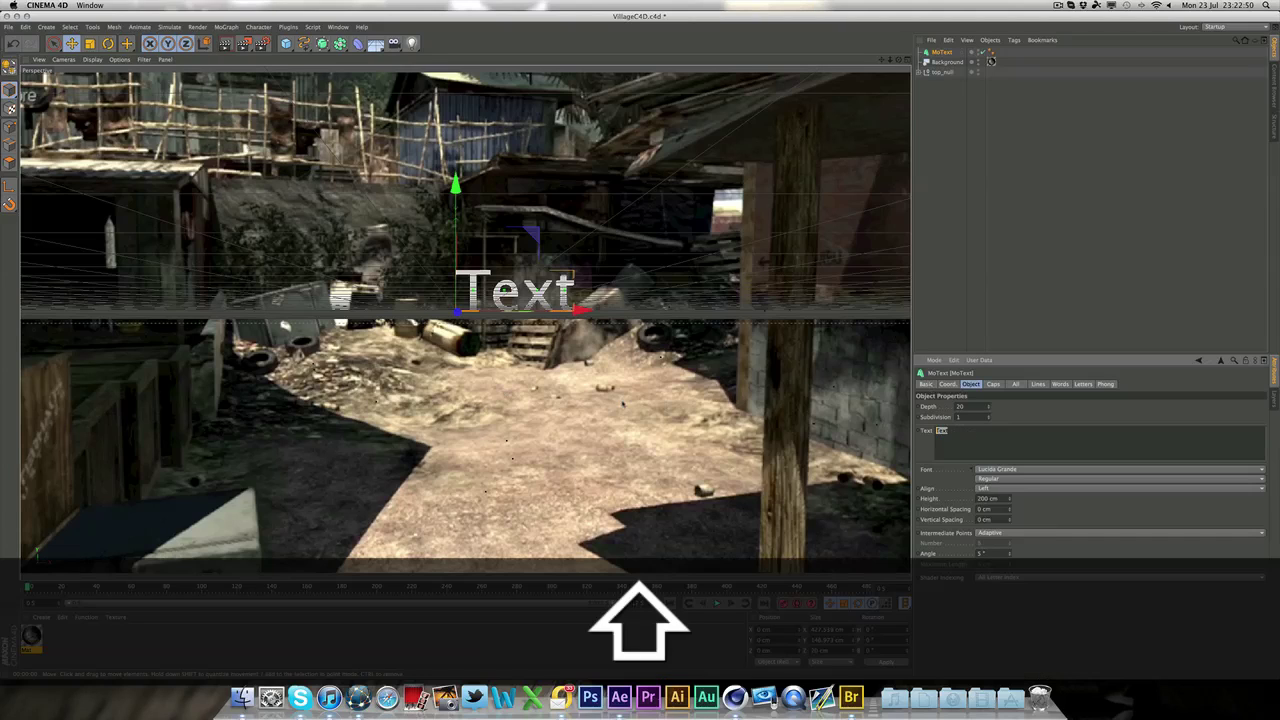
text(ARTSPY)
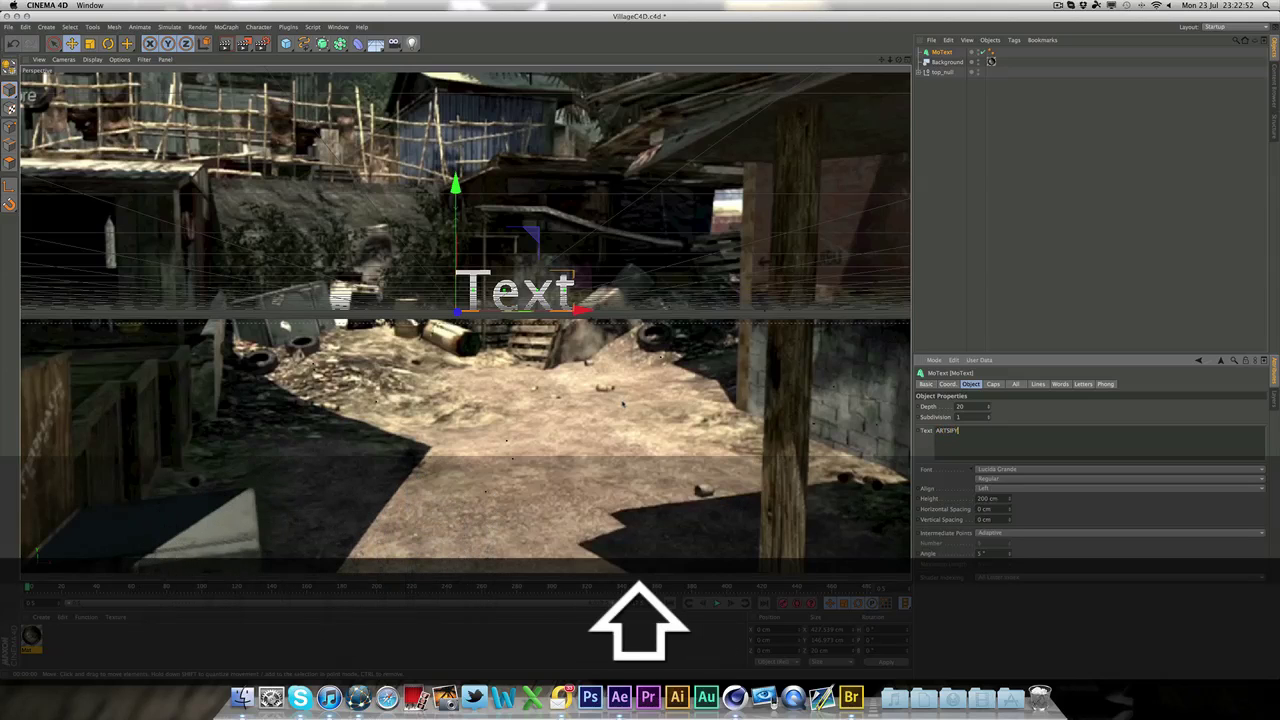
click(938, 236)
click(941, 51)
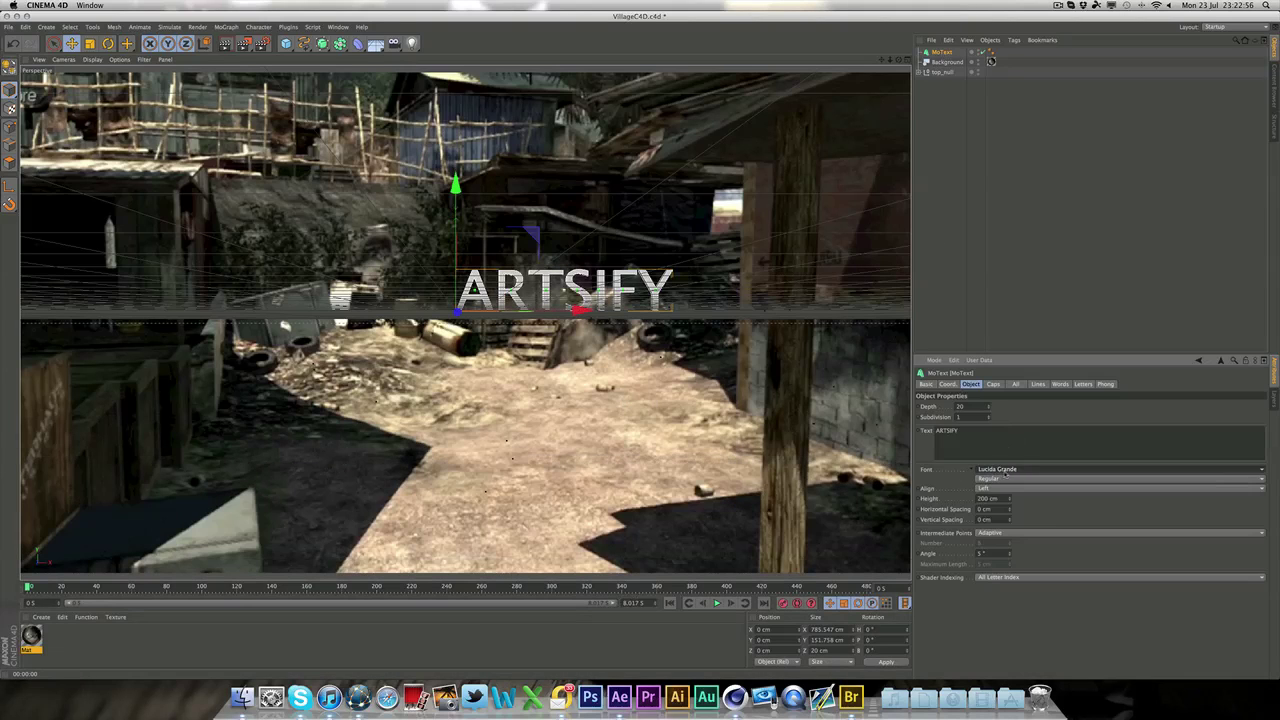
click(1035, 470)
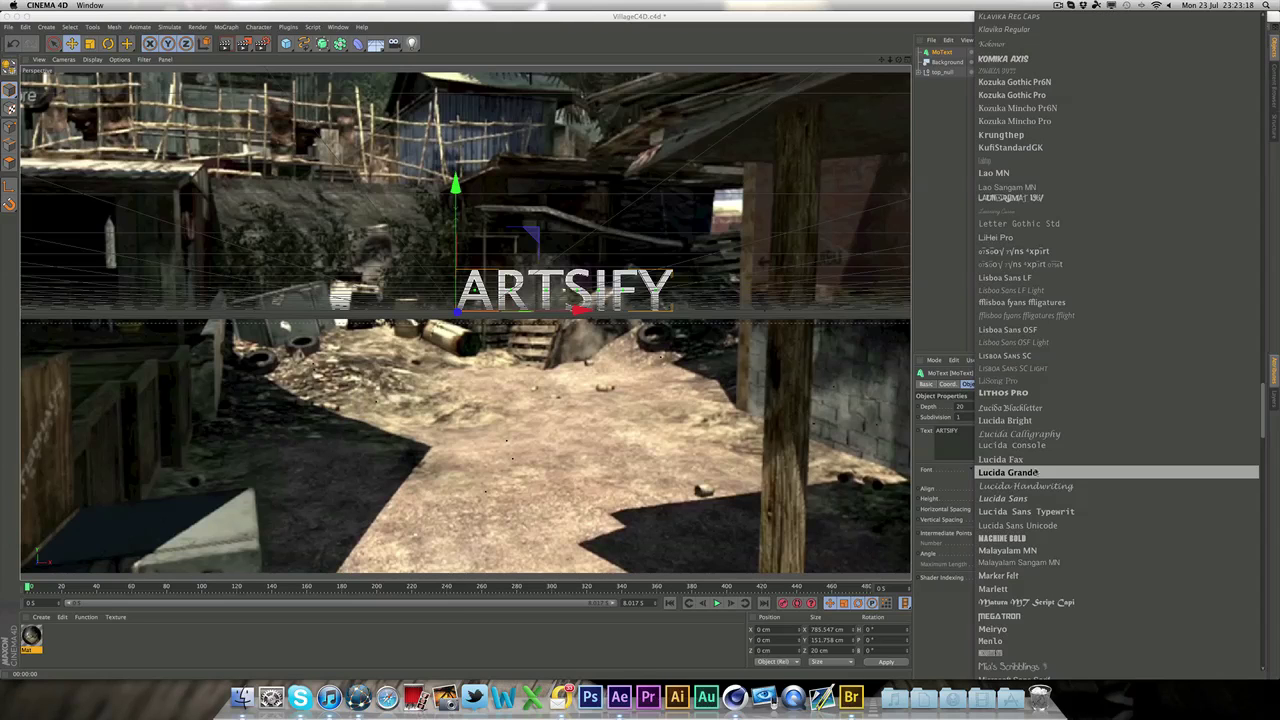
click(1098, 538)
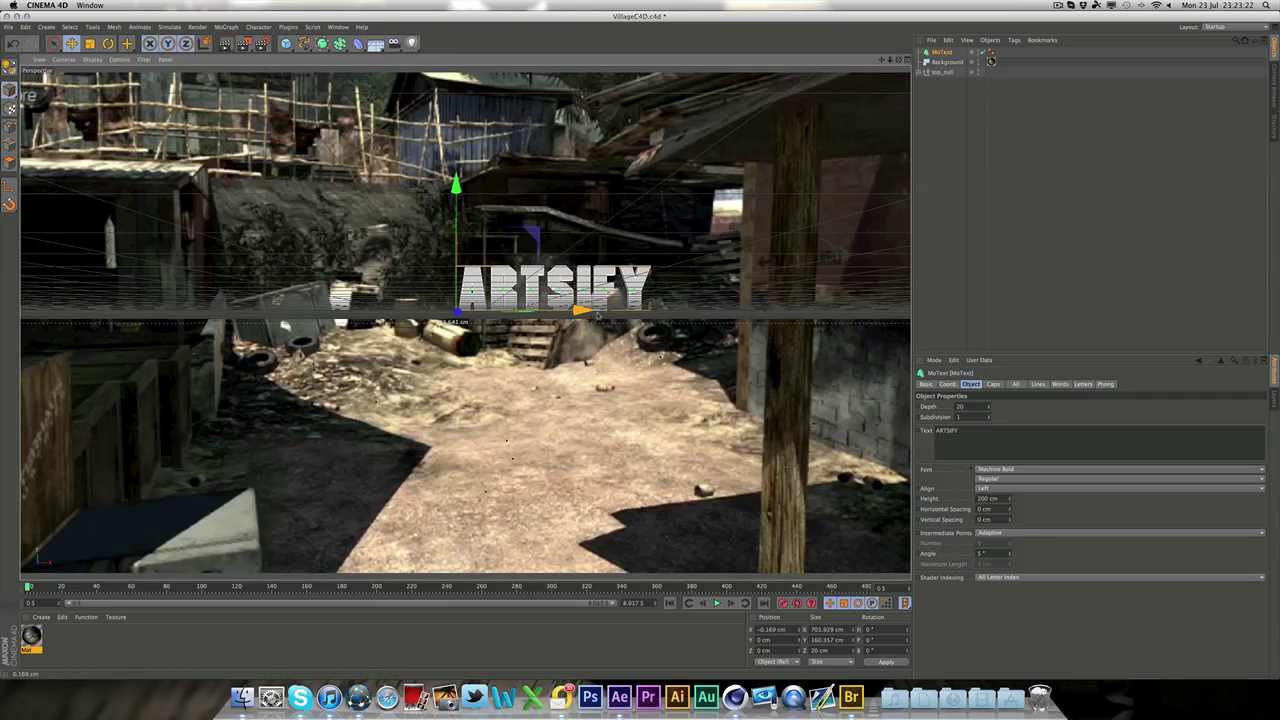
- Move the ARTSIFY text along X to about 237 cm and rotate it to about H 16.4°, P 4.4° and B -2.5°
drag(578, 311, 532, 312)
click(108, 43)
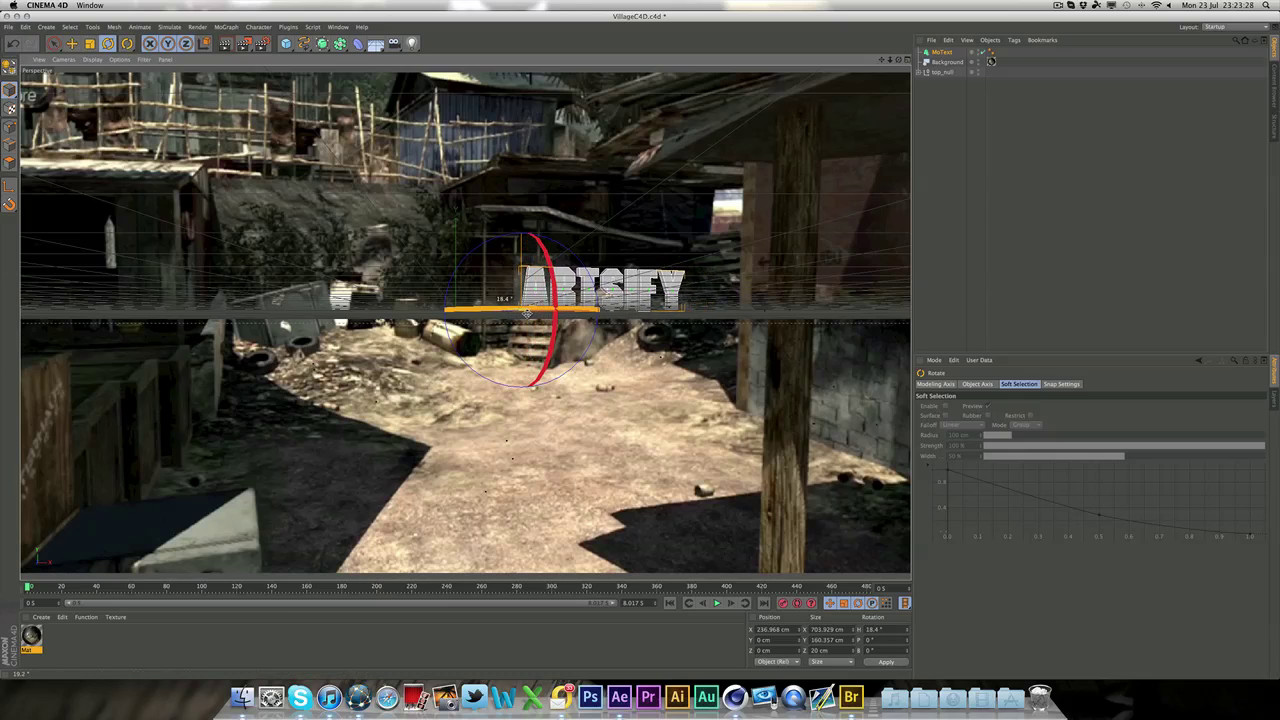
drag(545, 262, 498, 245)
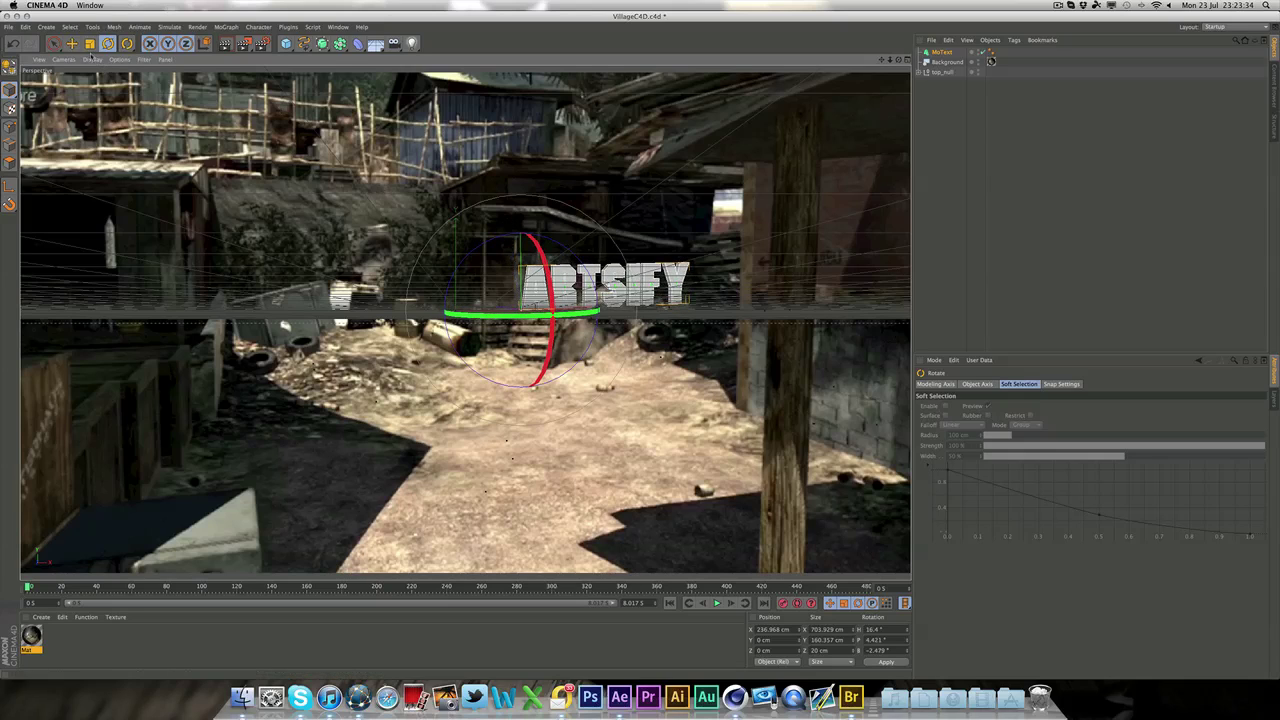
- Try to move the ARTSIFY text deeper into the scene along its Z axis, undo the move and deselect the text
click(71, 43)
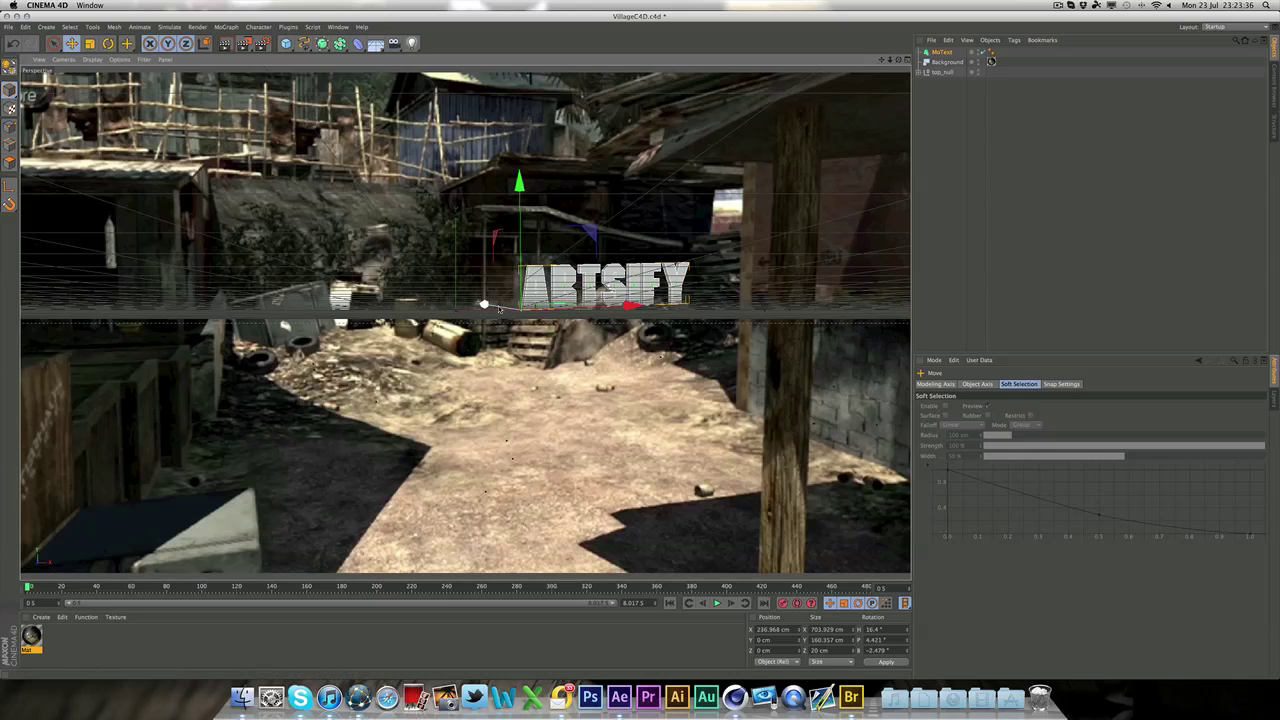
drag(499, 308, 352, 293)
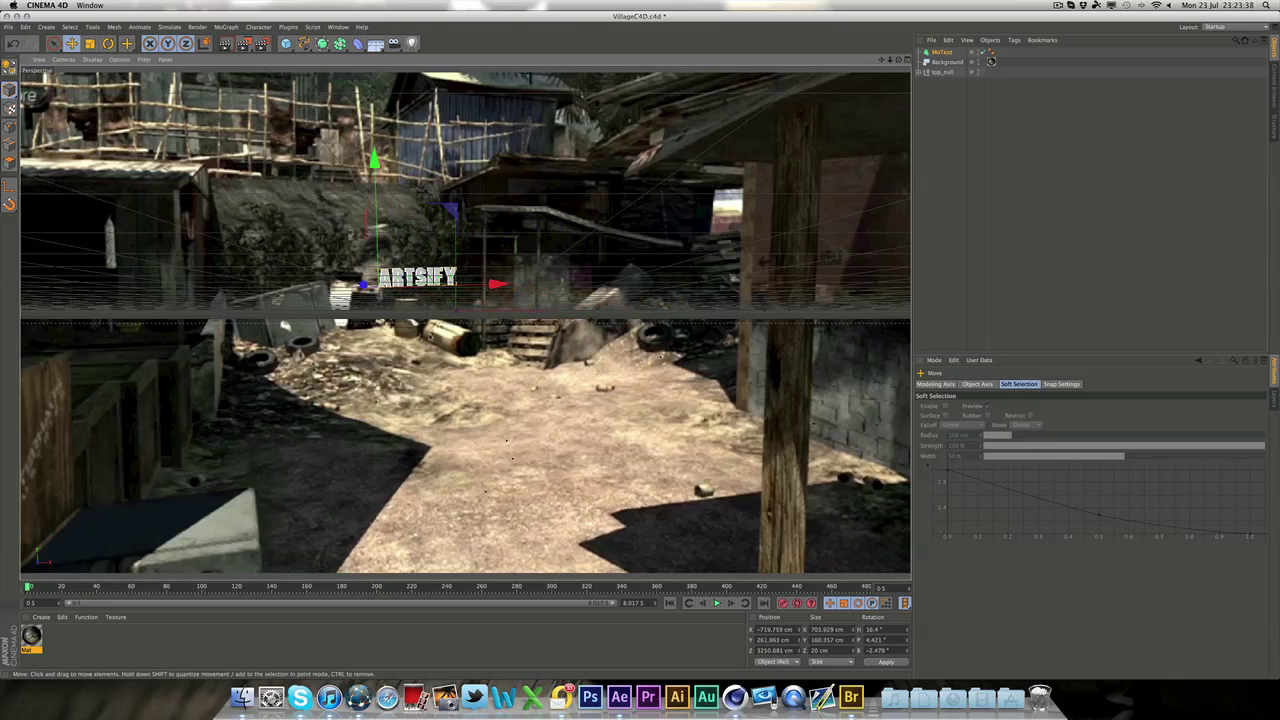
key(super+z)
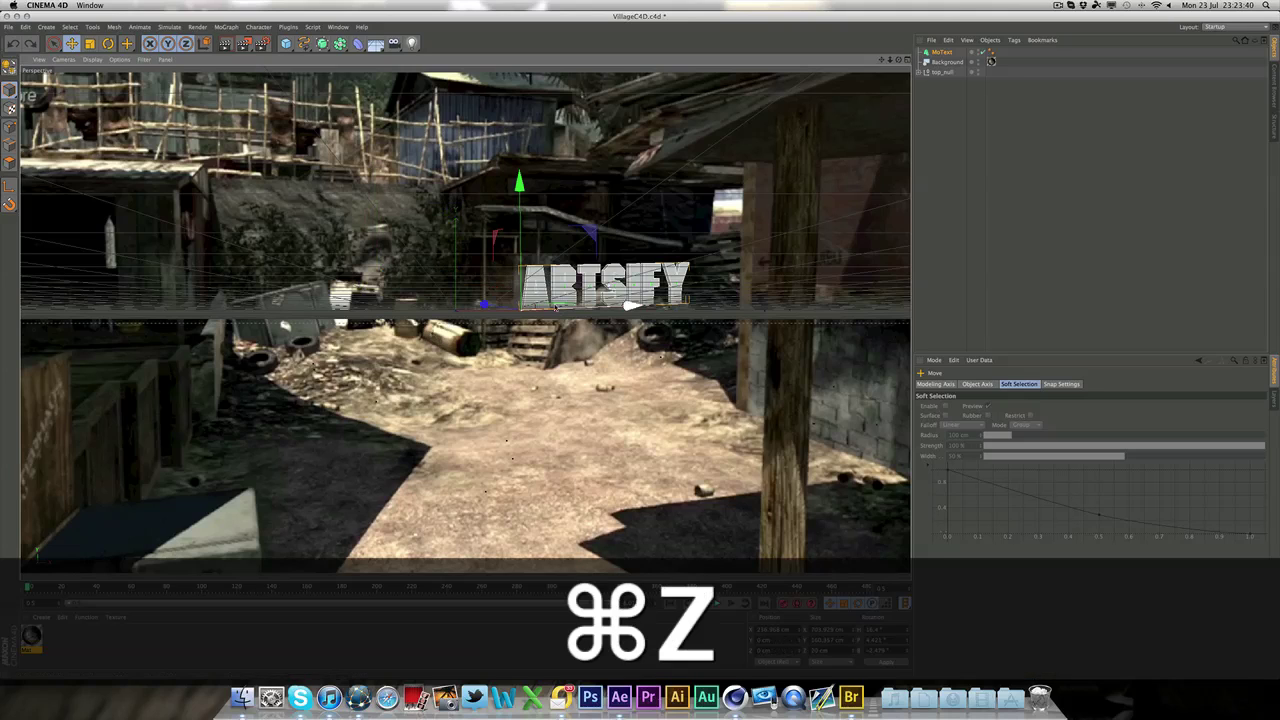
click(941, 51)
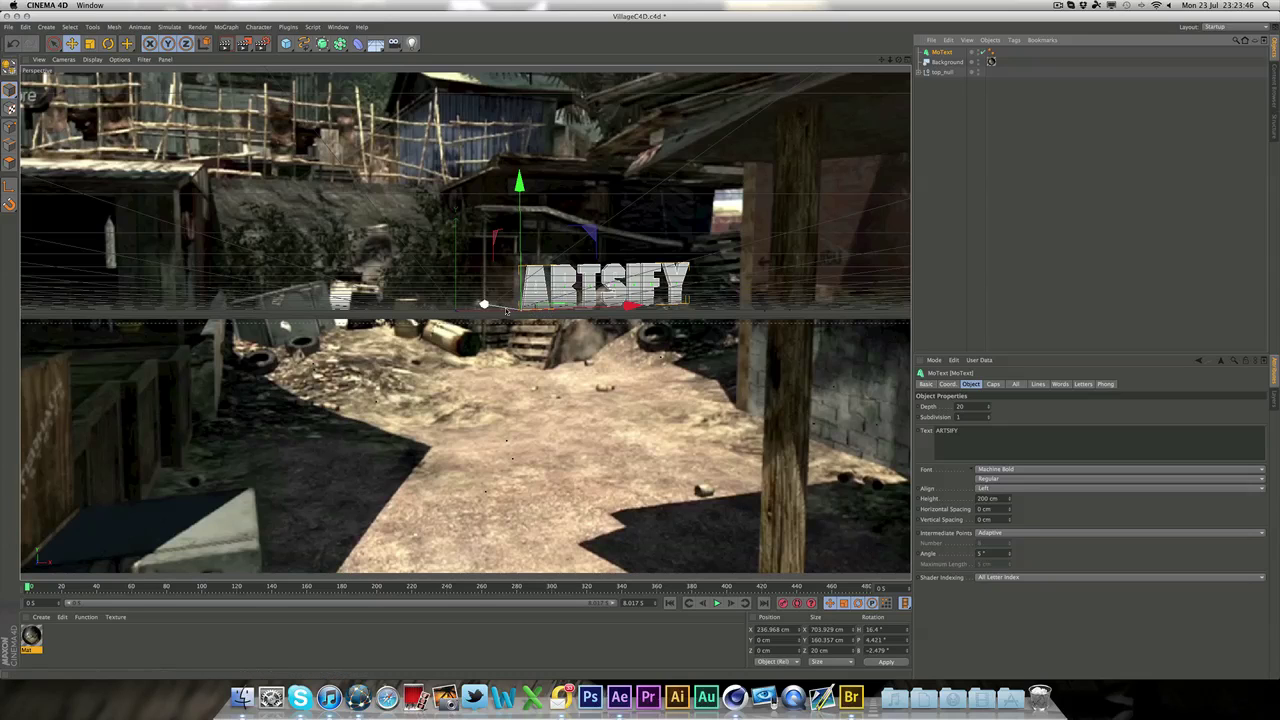
click(927, 191)
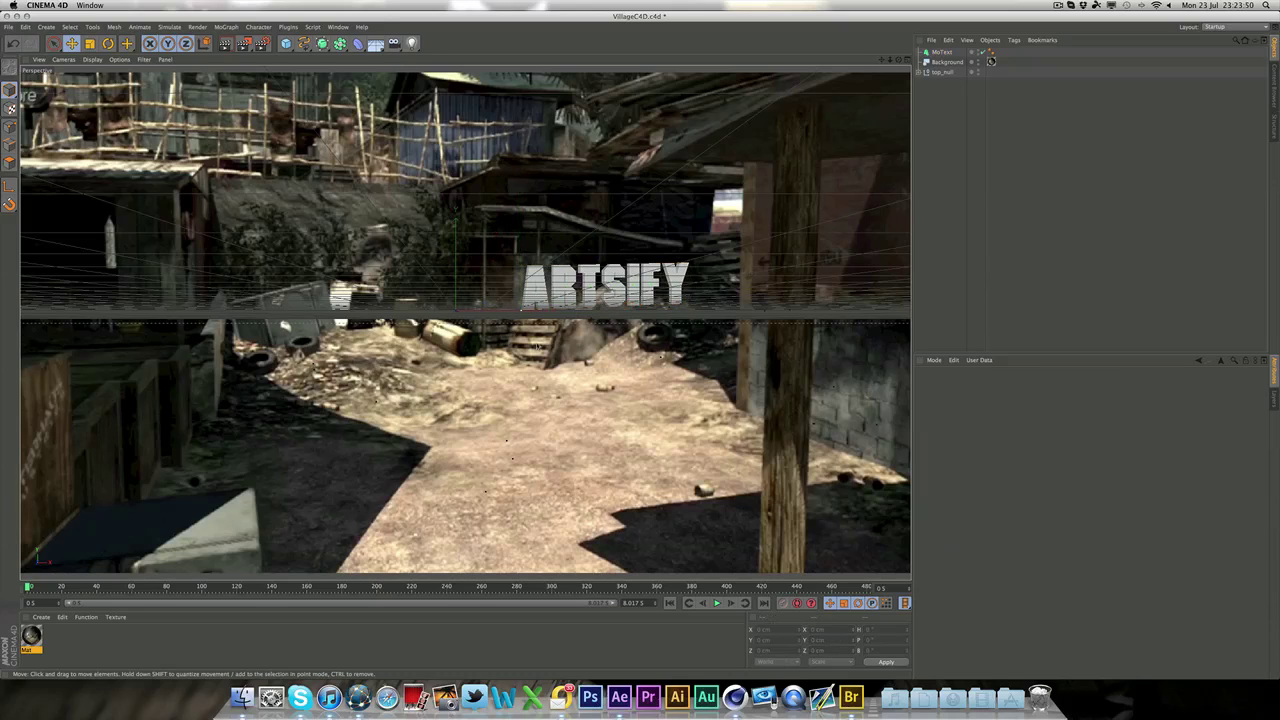
- Look at the text in the four-view layout, return to the perspective view and render a preview of it
middle_click(536, 345)
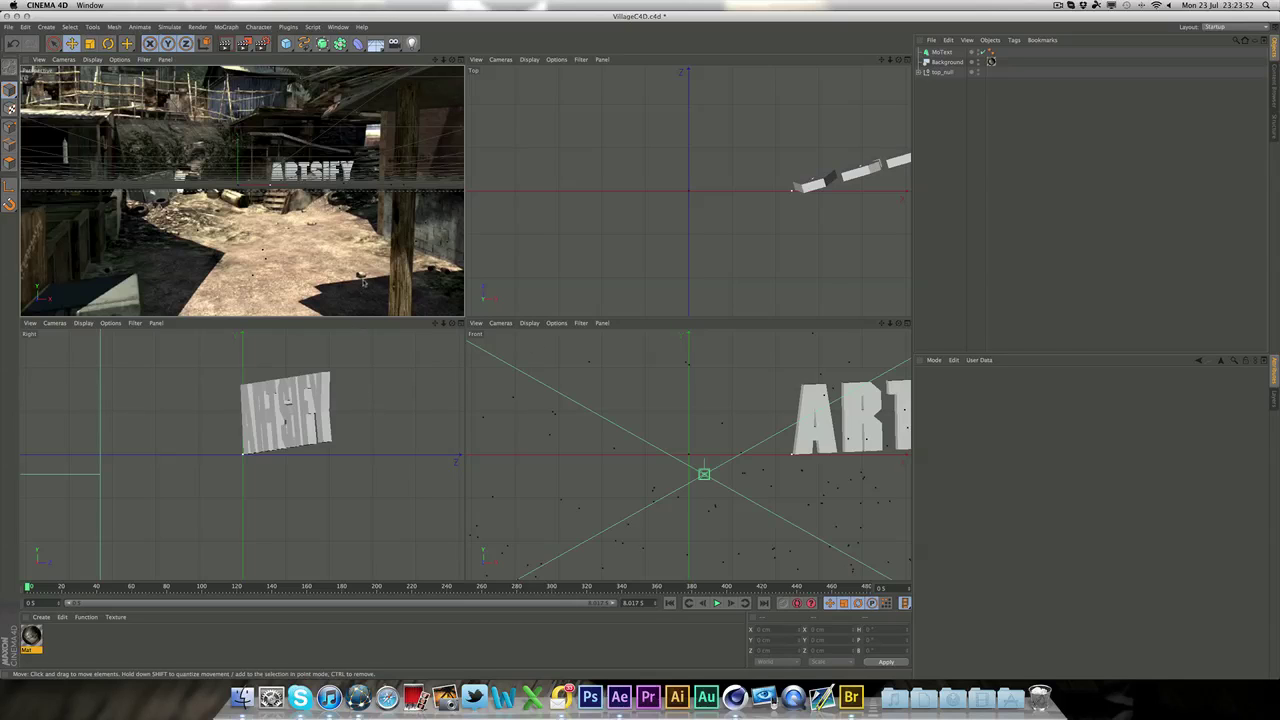
middle_click(363, 288)
click(230, 47)
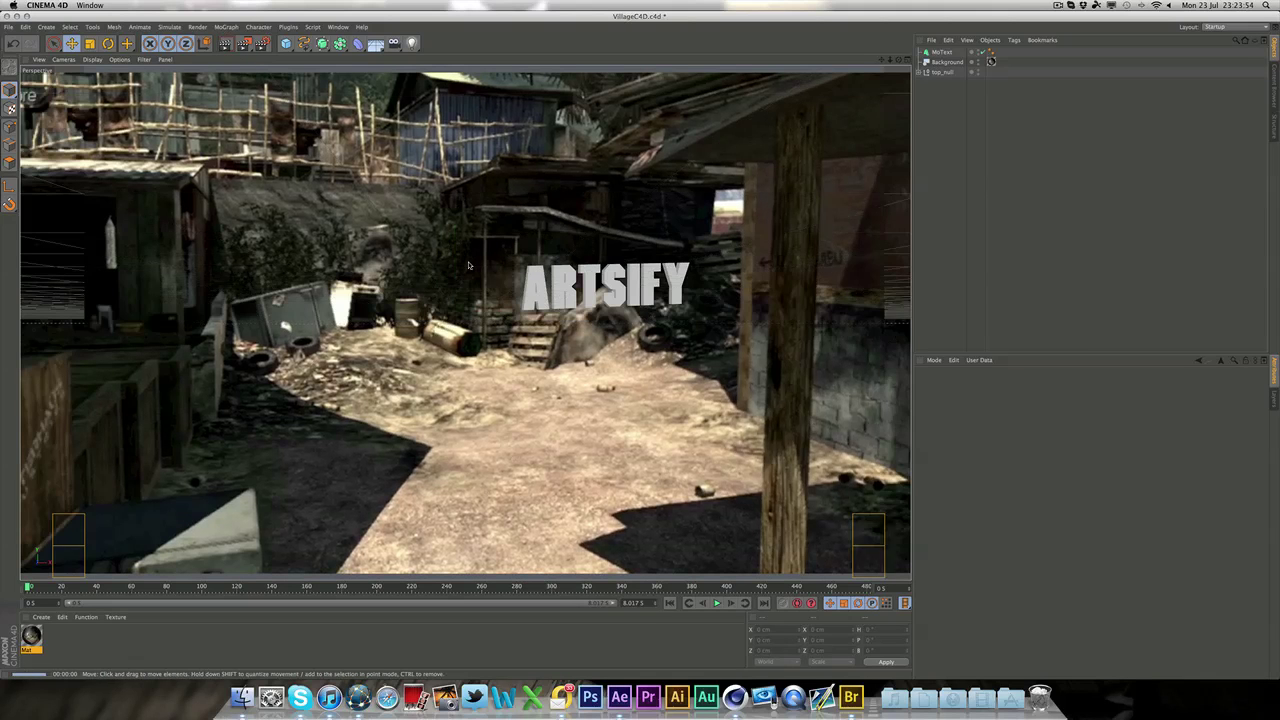
- Level the ARTSIFY text by rotating its bank to about -1.35°, render a preview and deselect the text
click(948, 51)
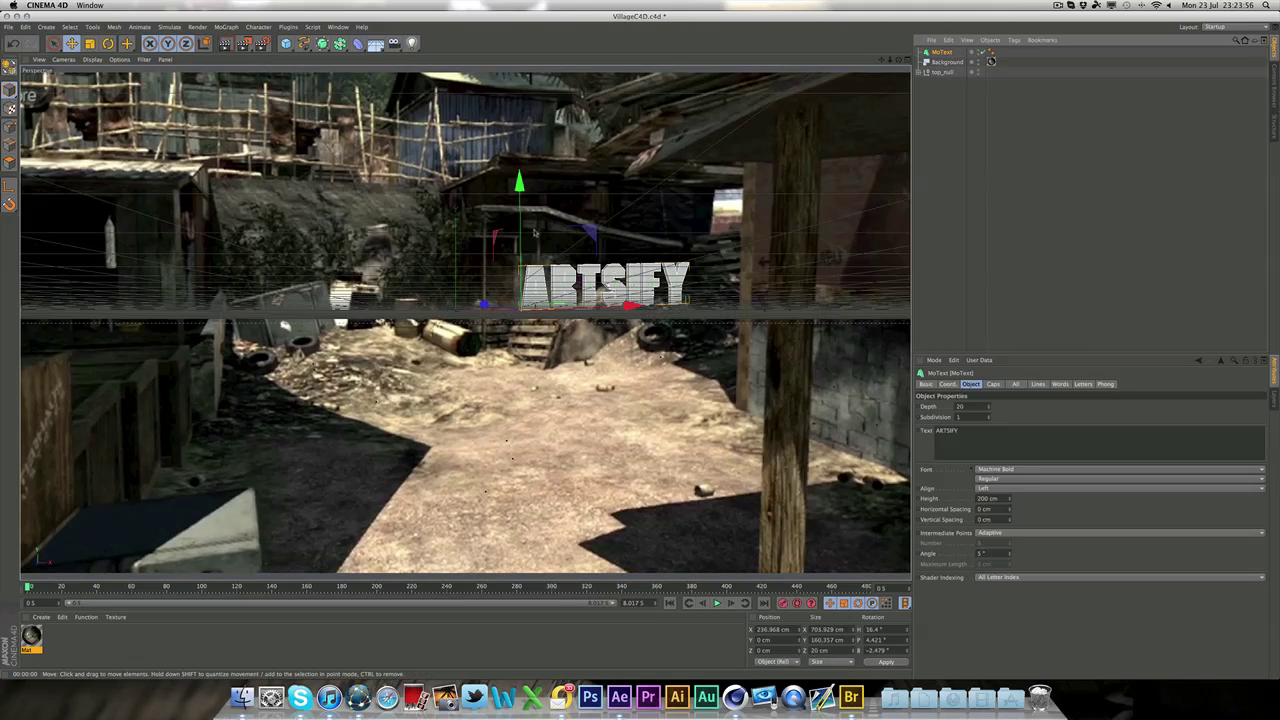
key(r)
drag(567, 249, 571, 253)
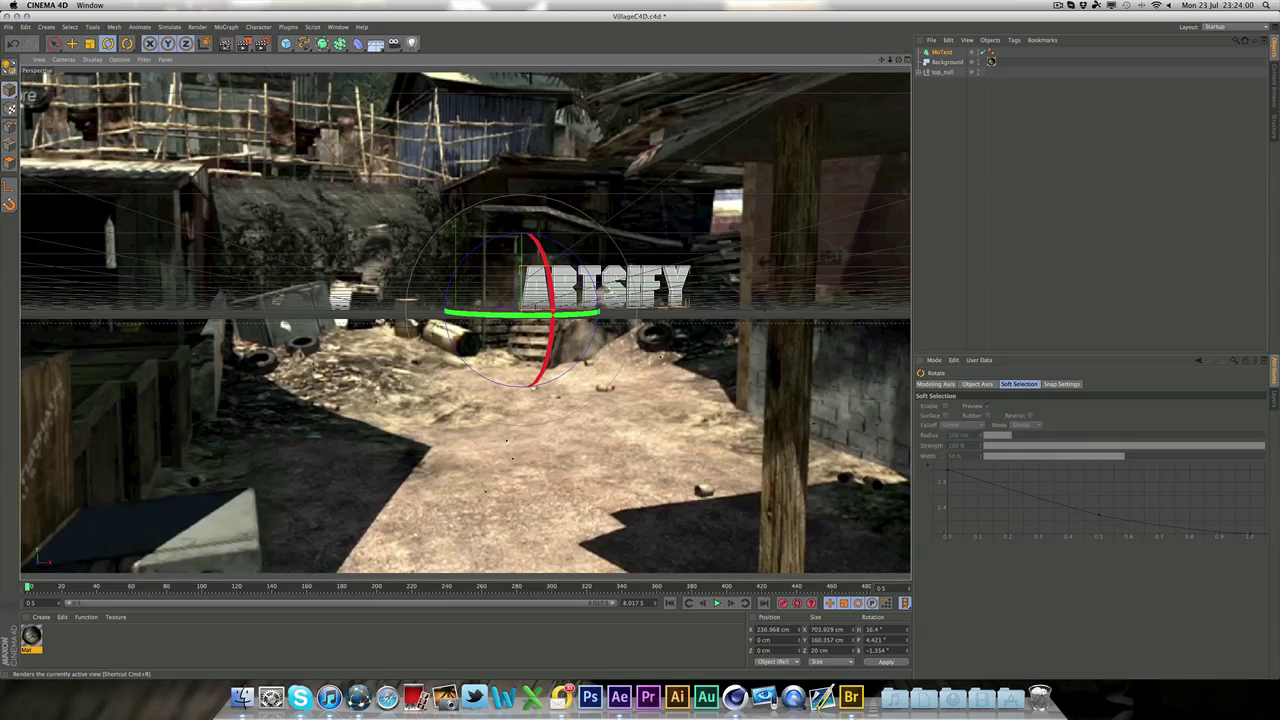
click(226, 45)
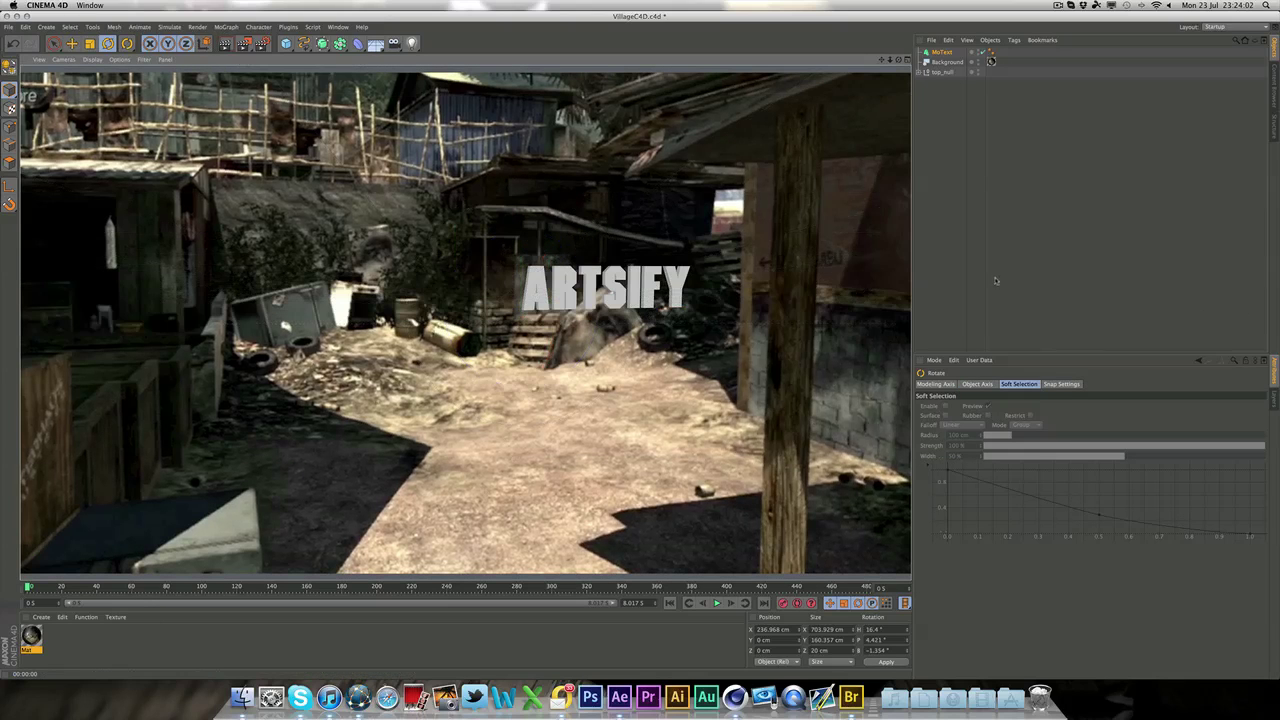
click(939, 283)
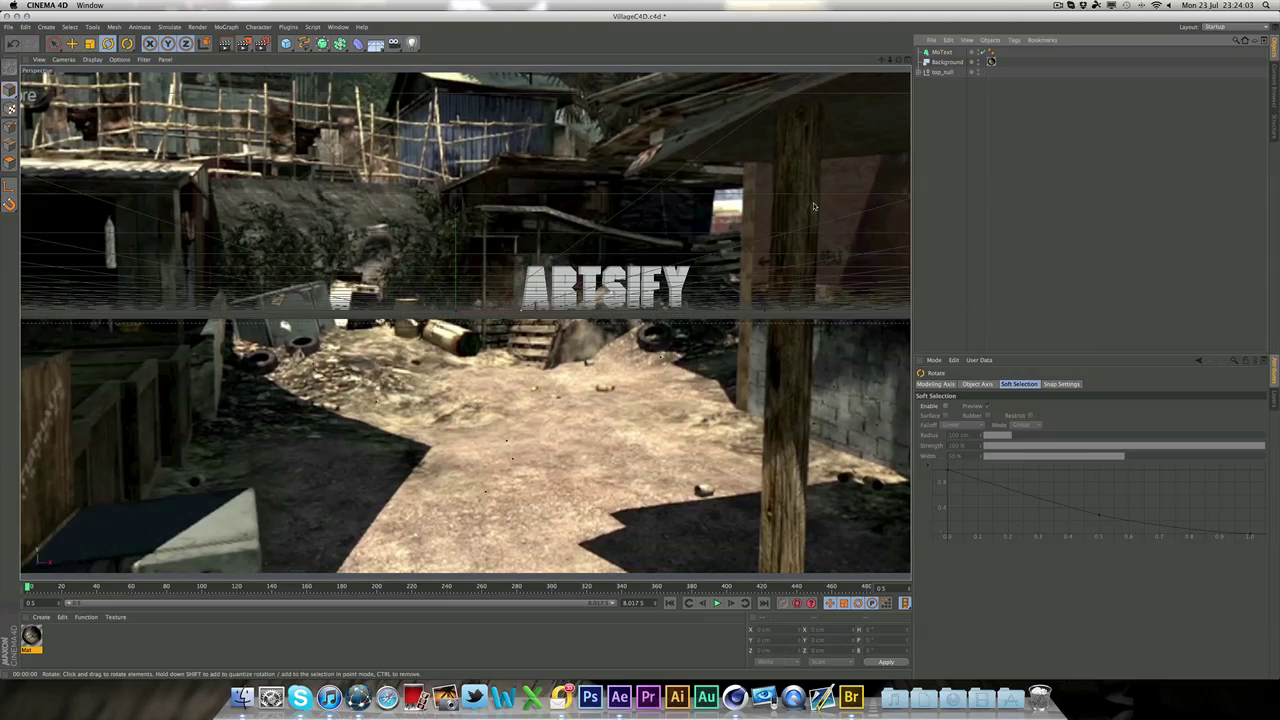
- Set the ARTSIFY text's extrusion depth to 50
click(941, 52)
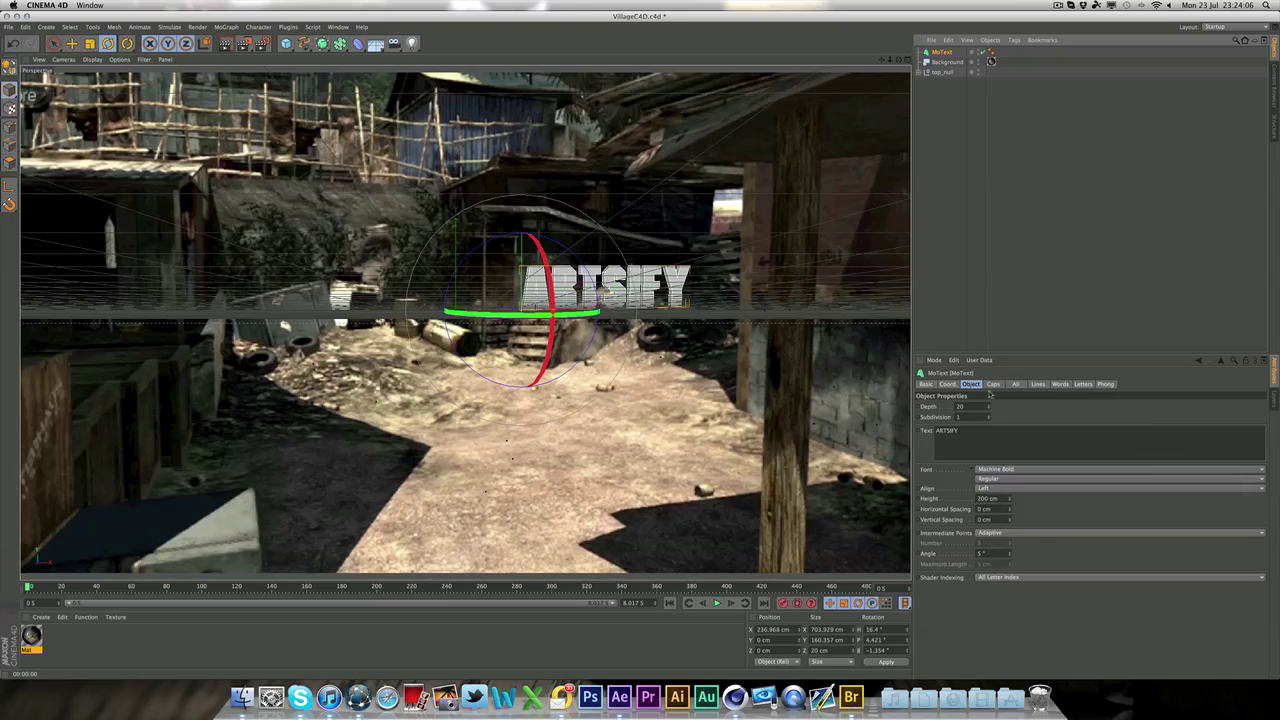
double_click(960, 406)
key(Return)
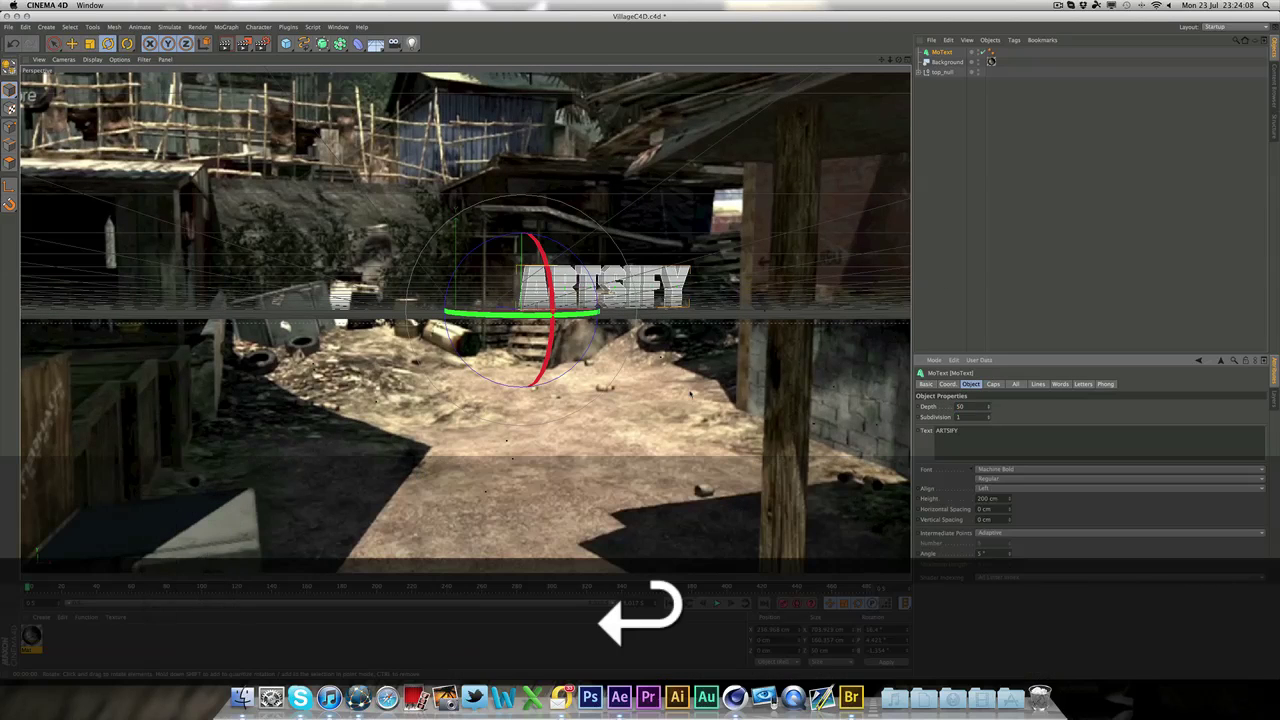
- Give the text's start and end Fillet Caps with 2 steps and a 4 cm radius, render a preview and deselect the text
click(993, 384)
click(997, 406)
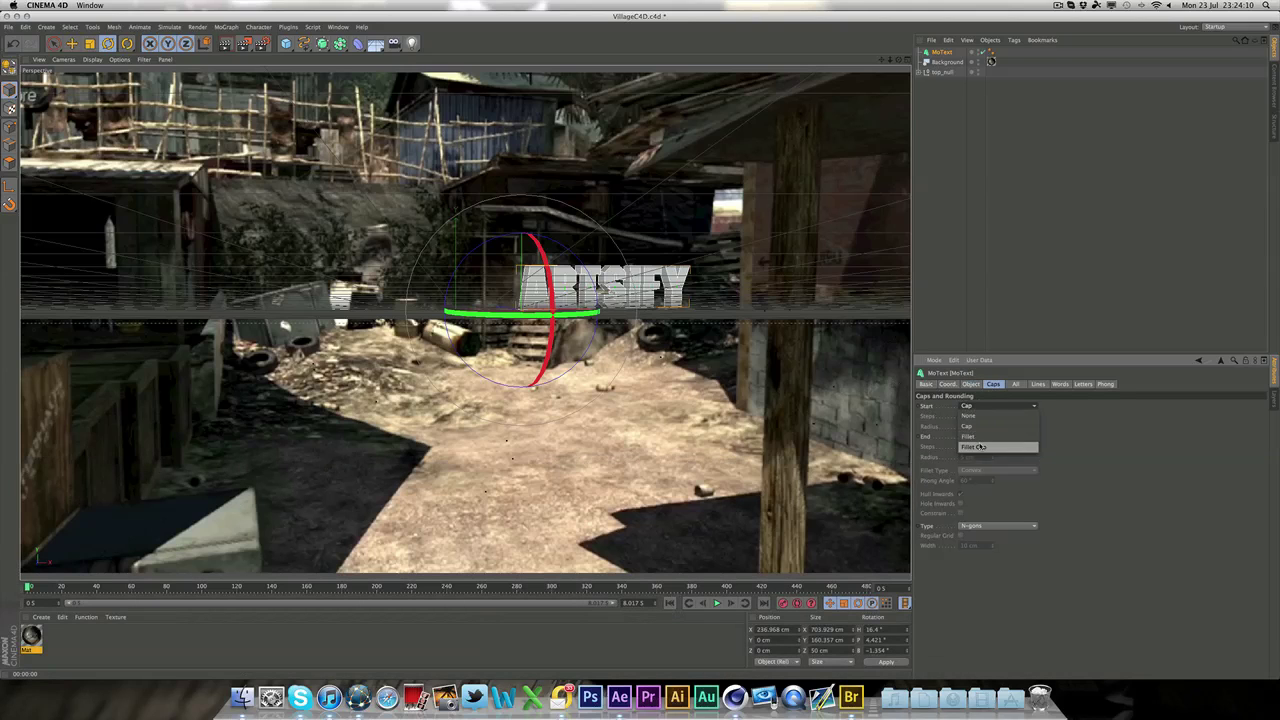
click(975, 447)
click(997, 436)
click(975, 477)
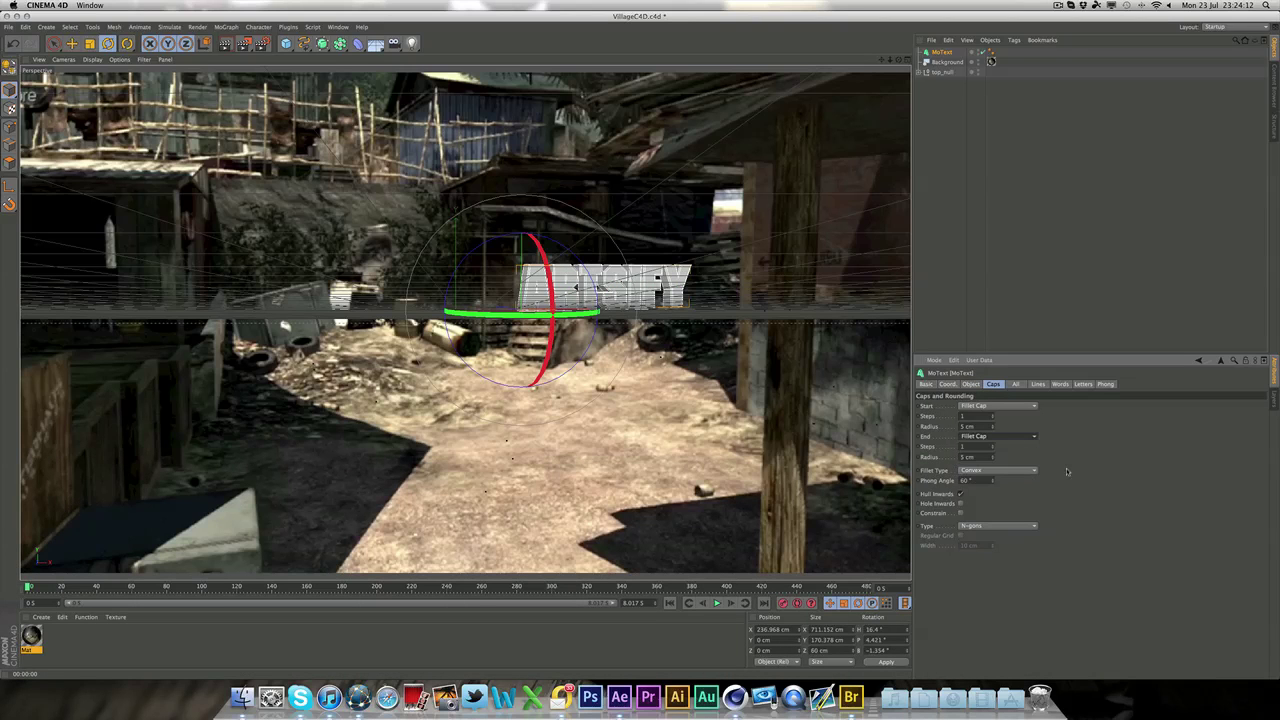
click(993, 428)
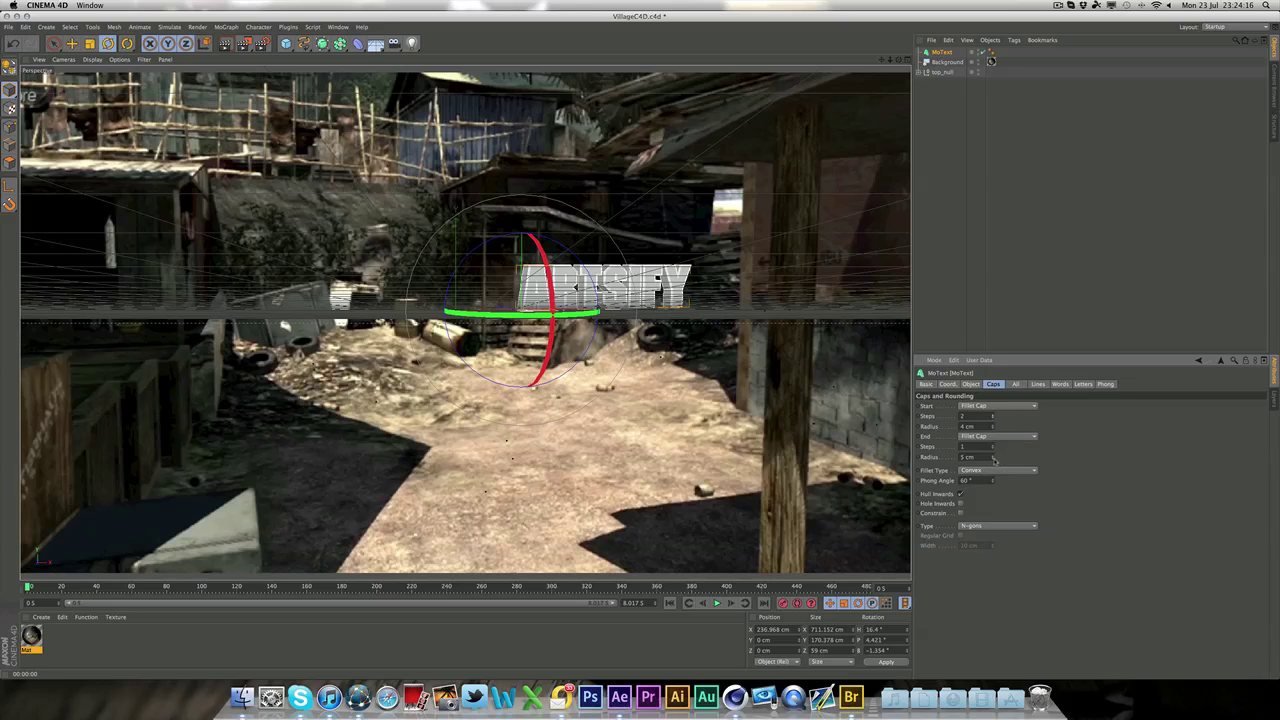
click(993, 446)
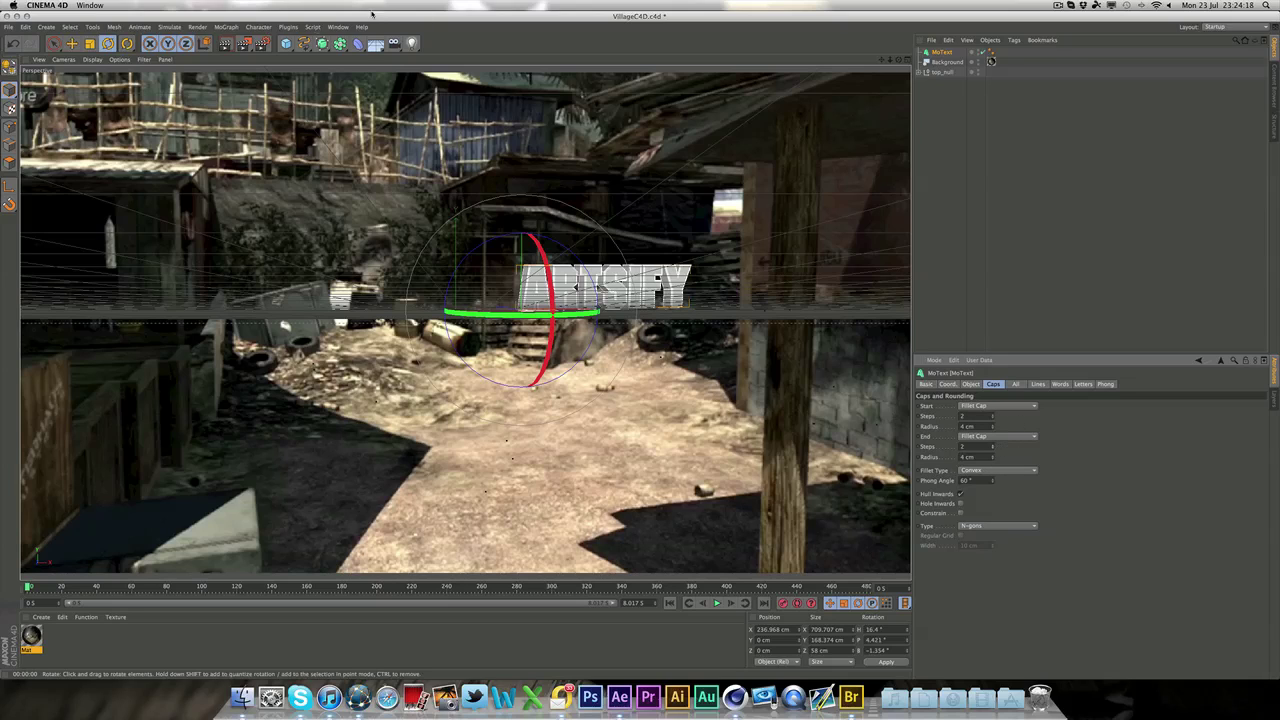
key(ctrl+r)
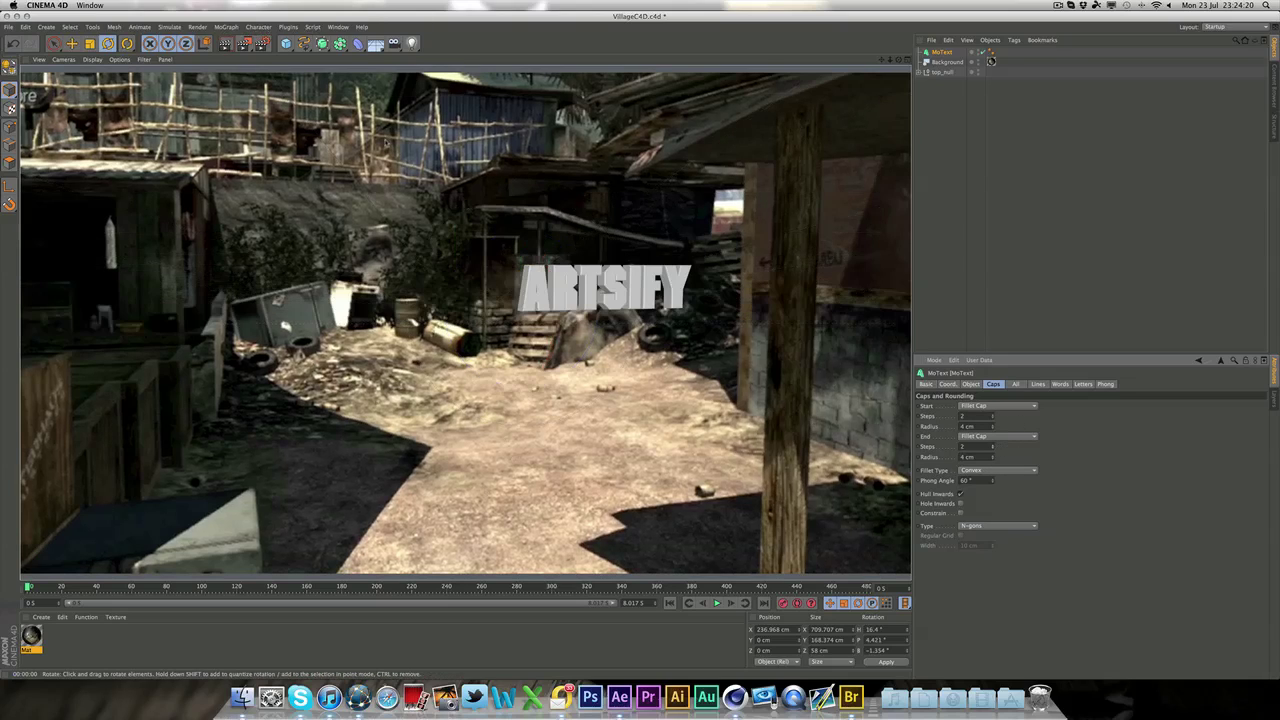
click(1006, 263)
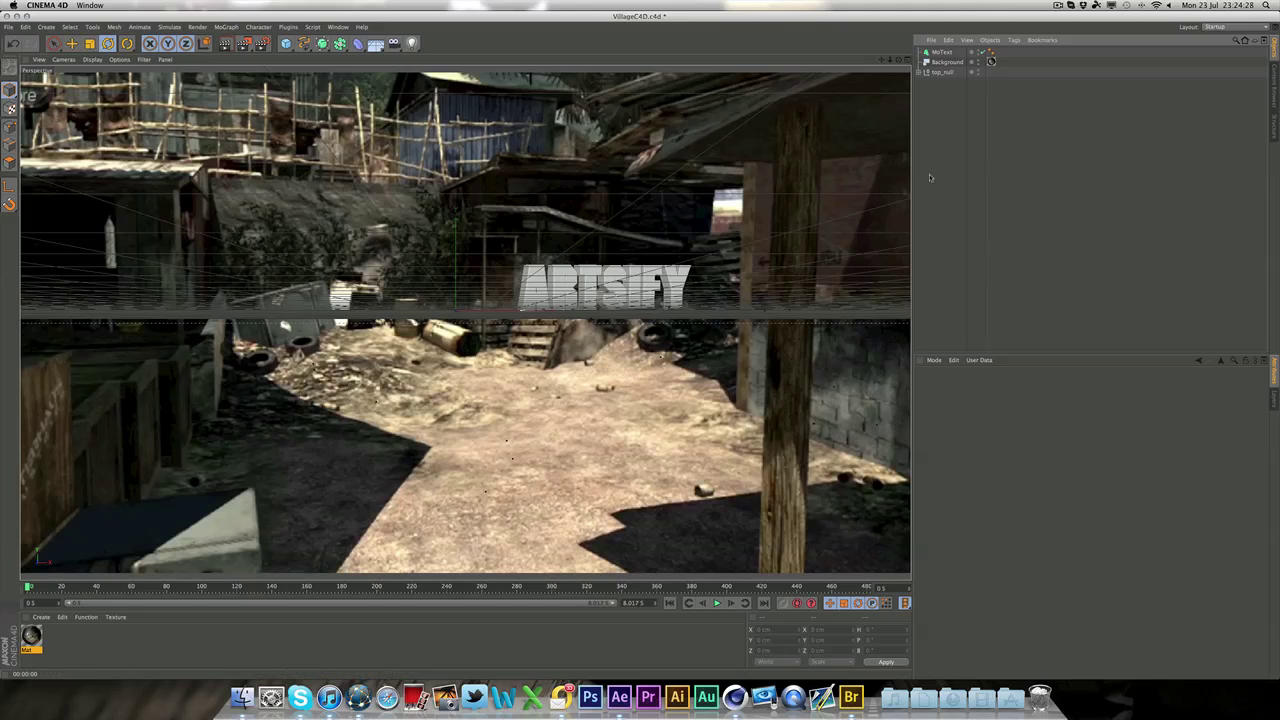
- Add a Floor object, lower it to about -389 cm in Y at ground level and render a preview
click(377, 45)
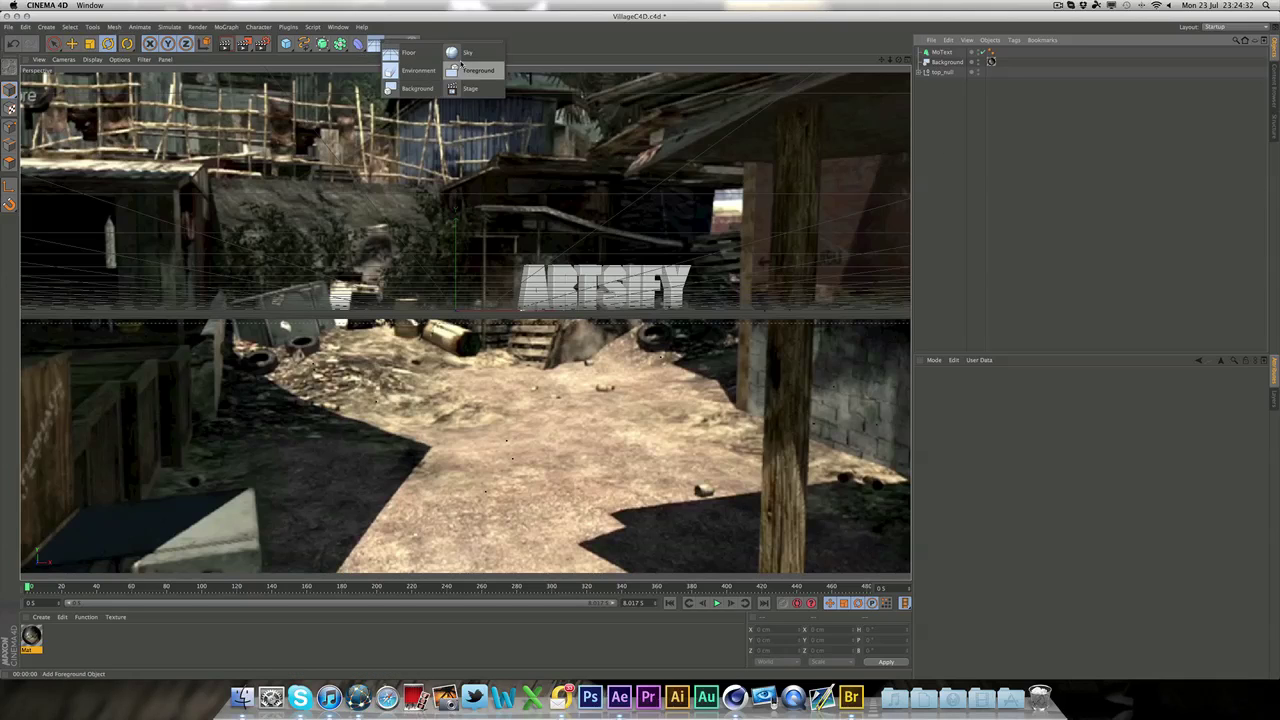
click(409, 53)
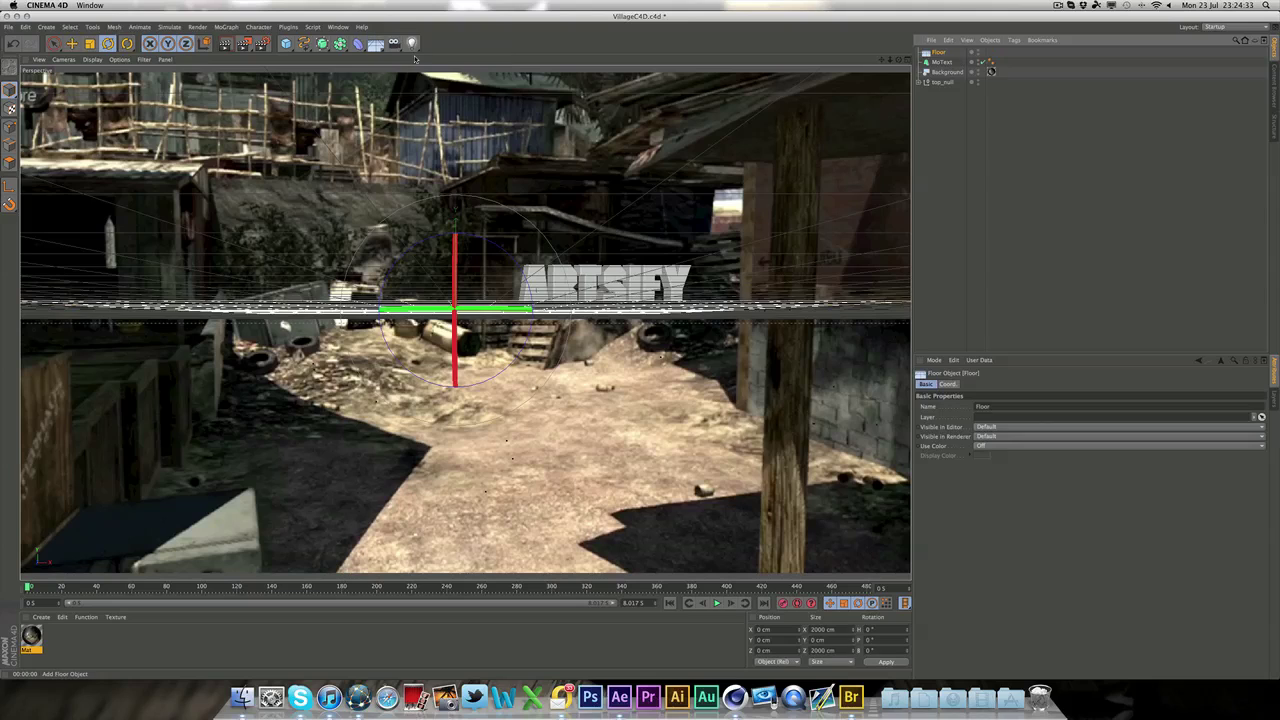
click(946, 196)
click(937, 55)
key(e)
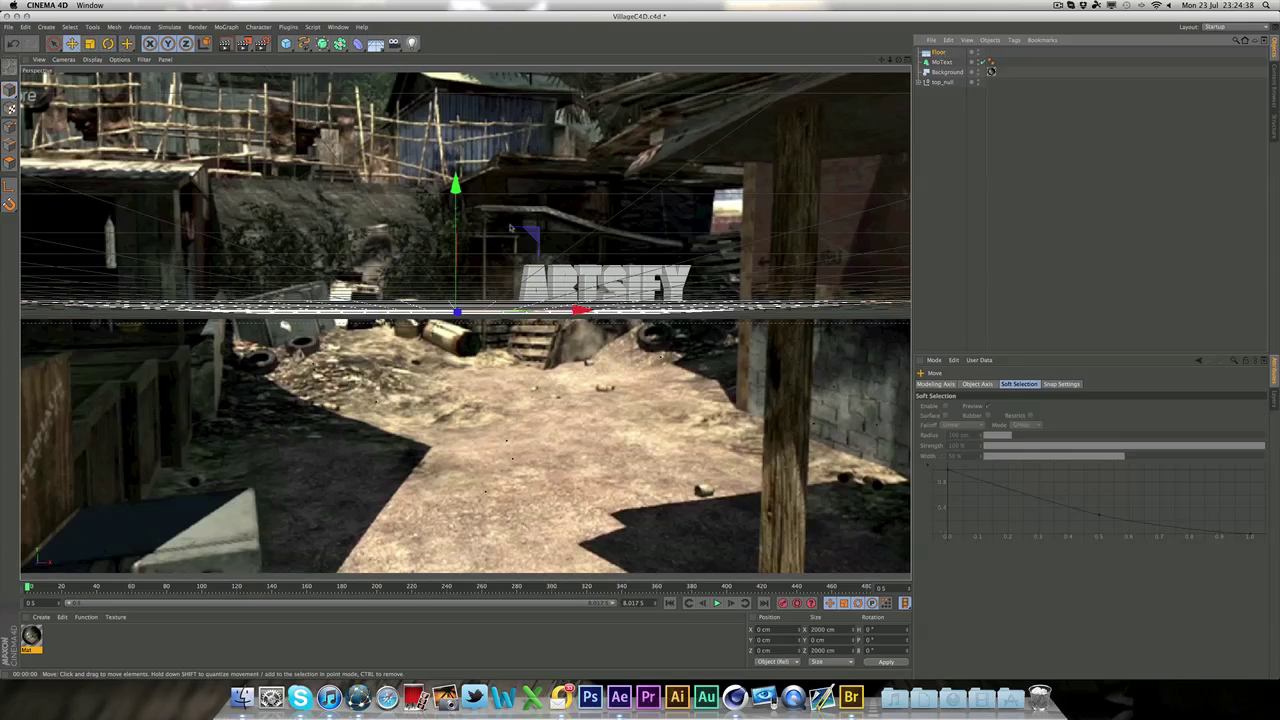
drag(458, 200, 457, 300)
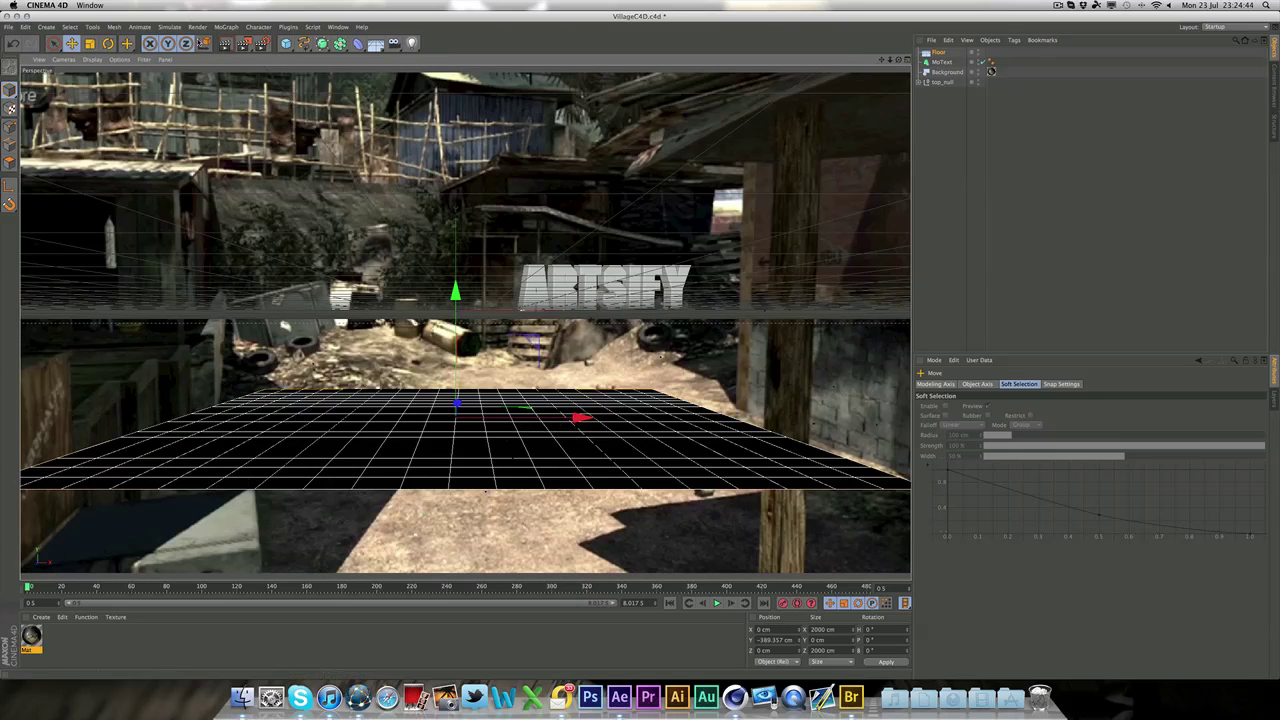
click(225, 43)
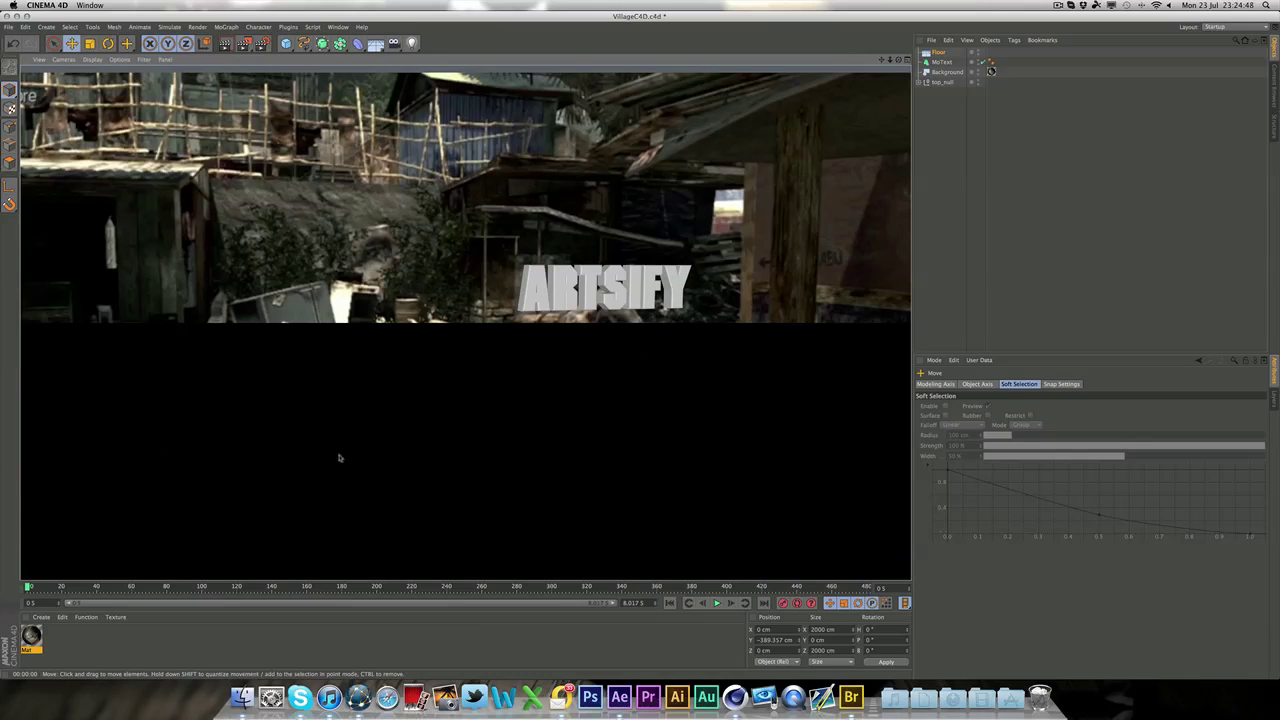
- Delete the Floor object from the scene
click(660, 356)
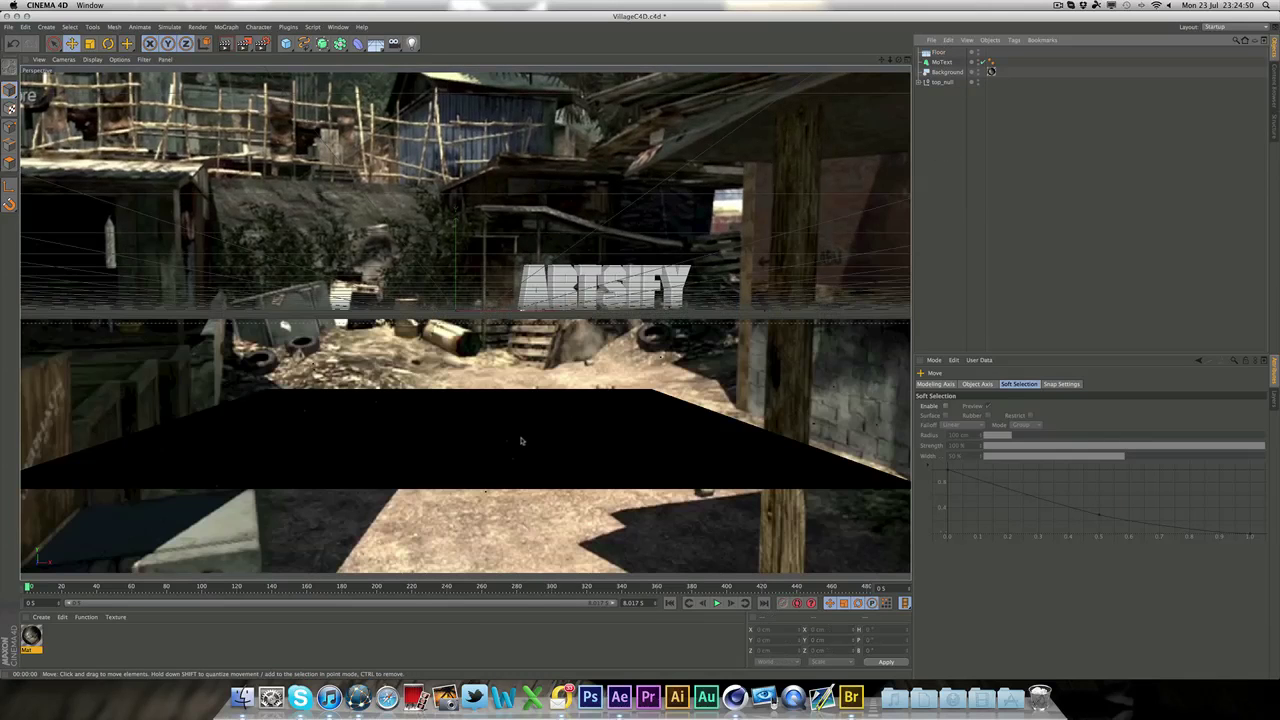
click(938, 52)
key(Delete)
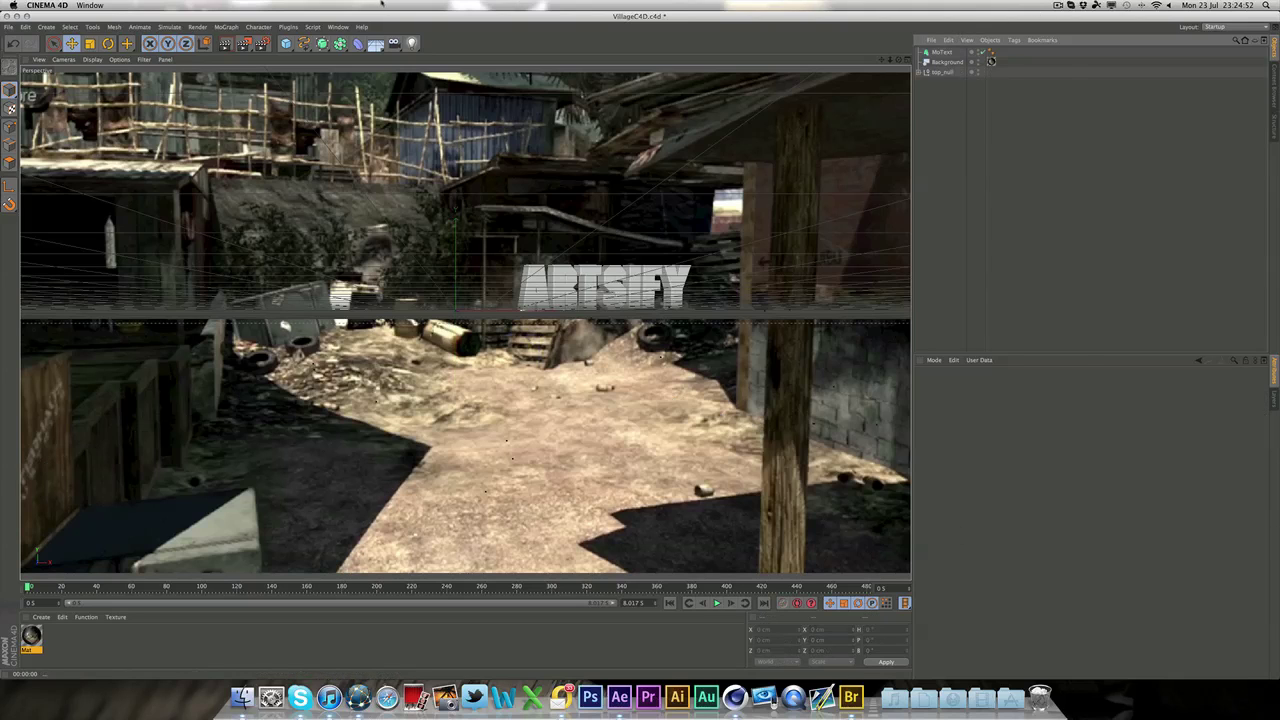
- Try a Plane primitive as the ground, lowered to about -487 cm in Y, render a preview and delete the plane
click(285, 43)
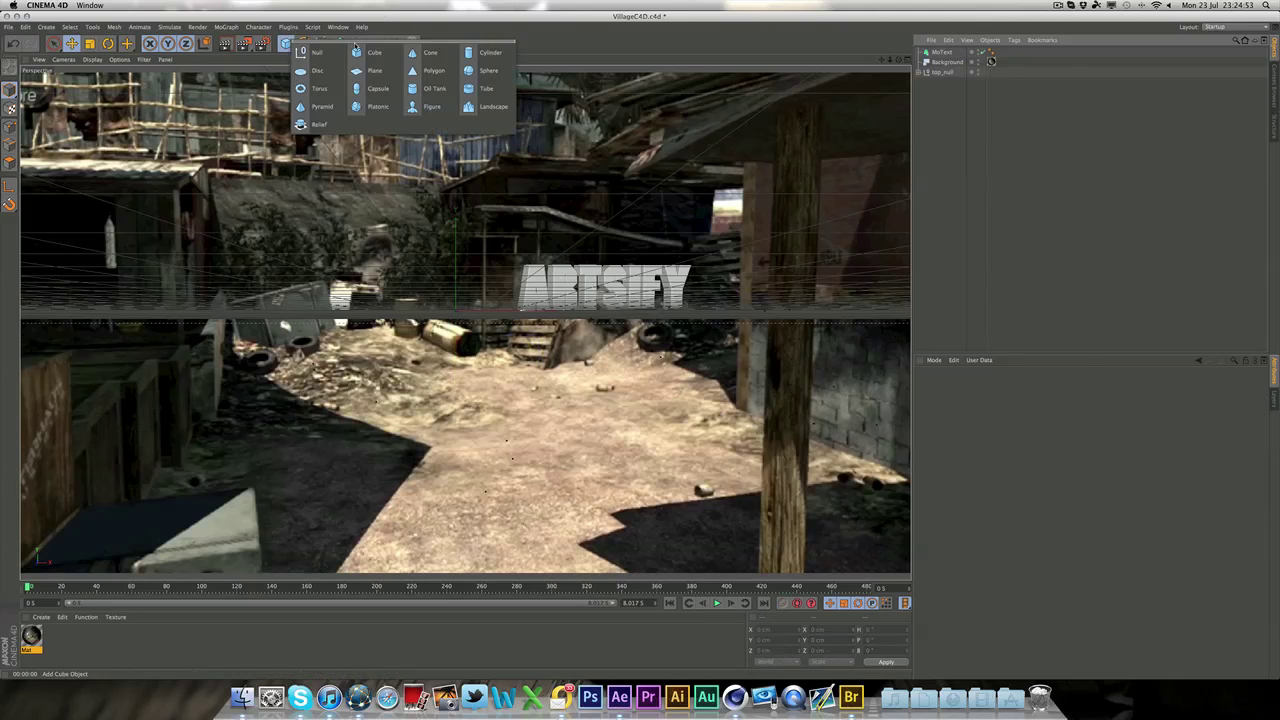
click(376, 72)
drag(461, 306, 461, 361)
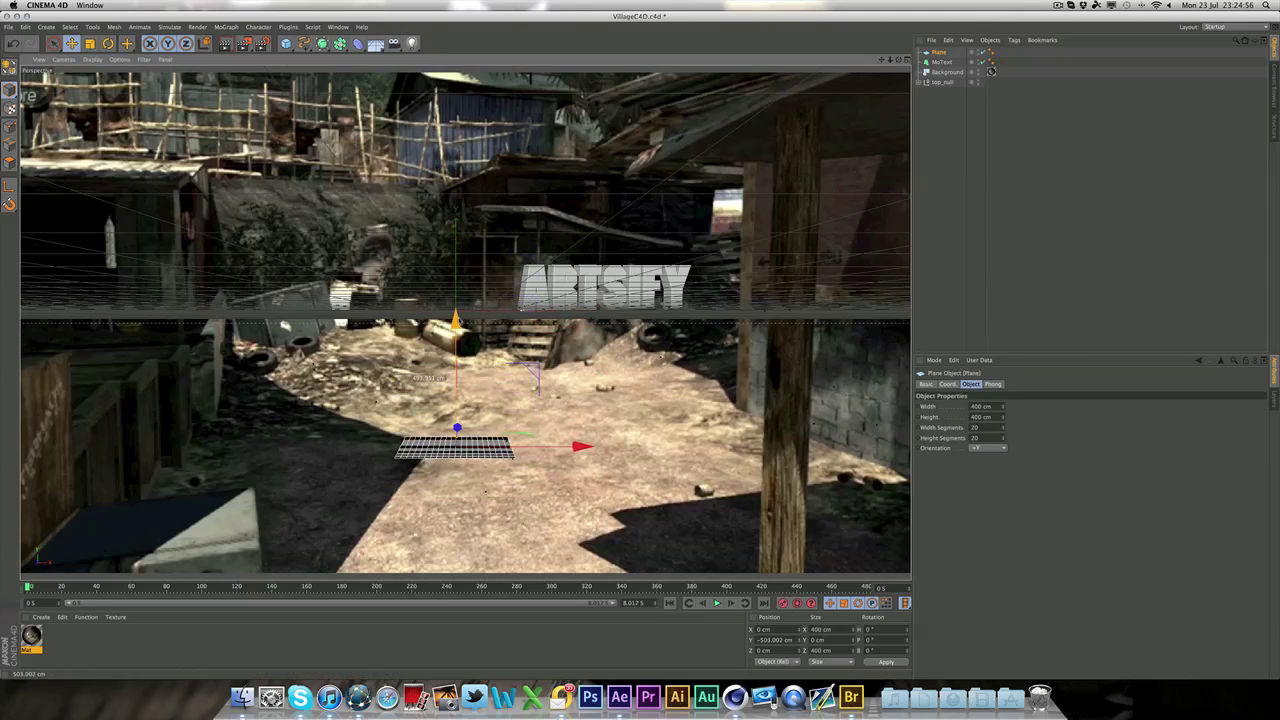
click(225, 44)
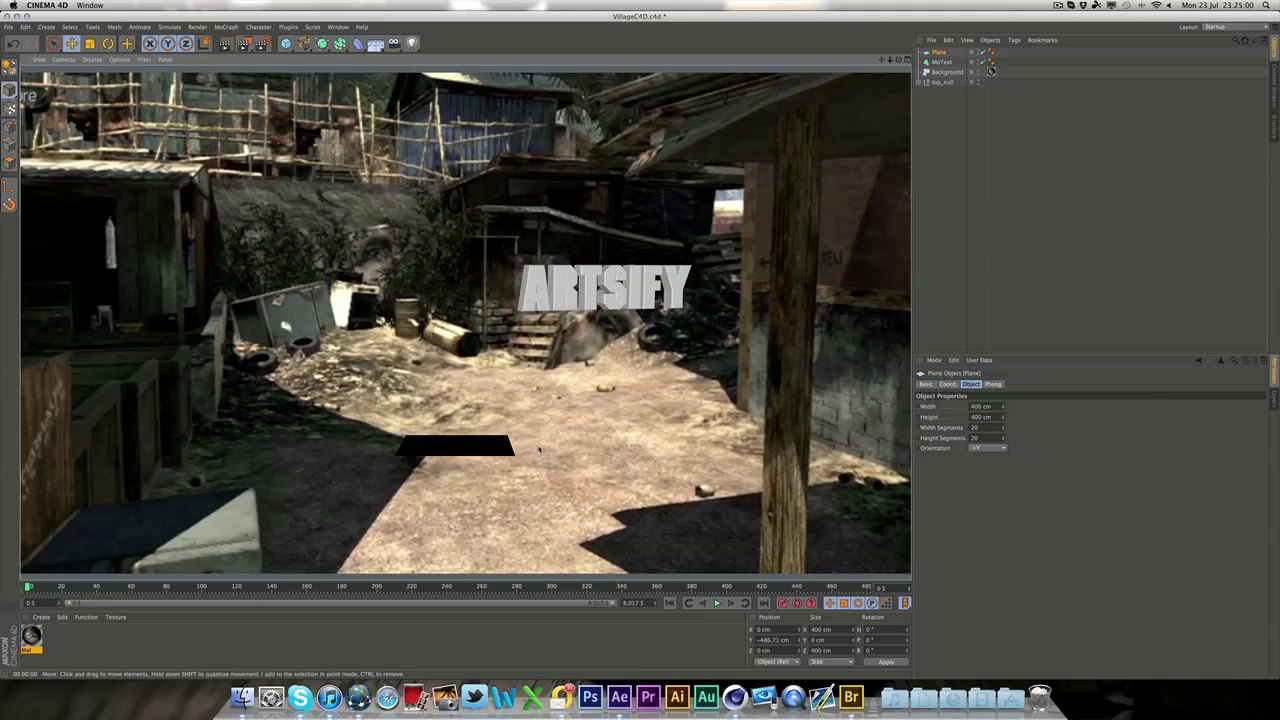
click(939, 52)
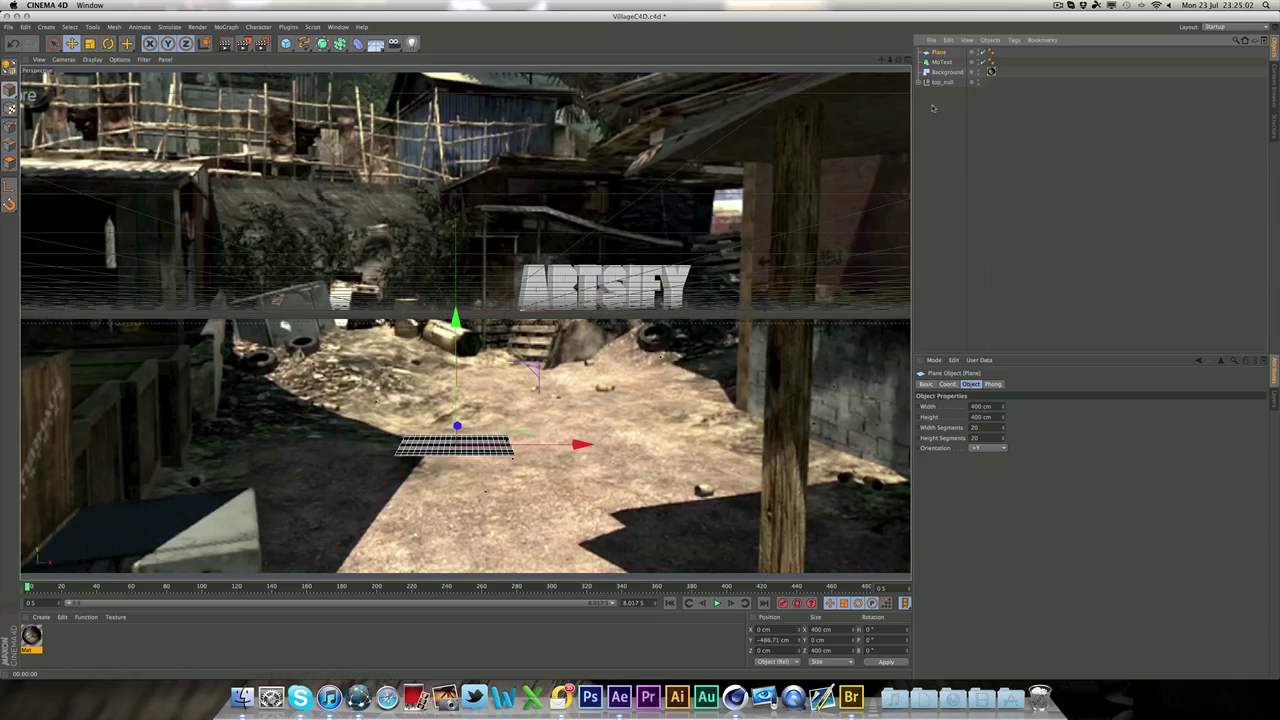
key(Delete)
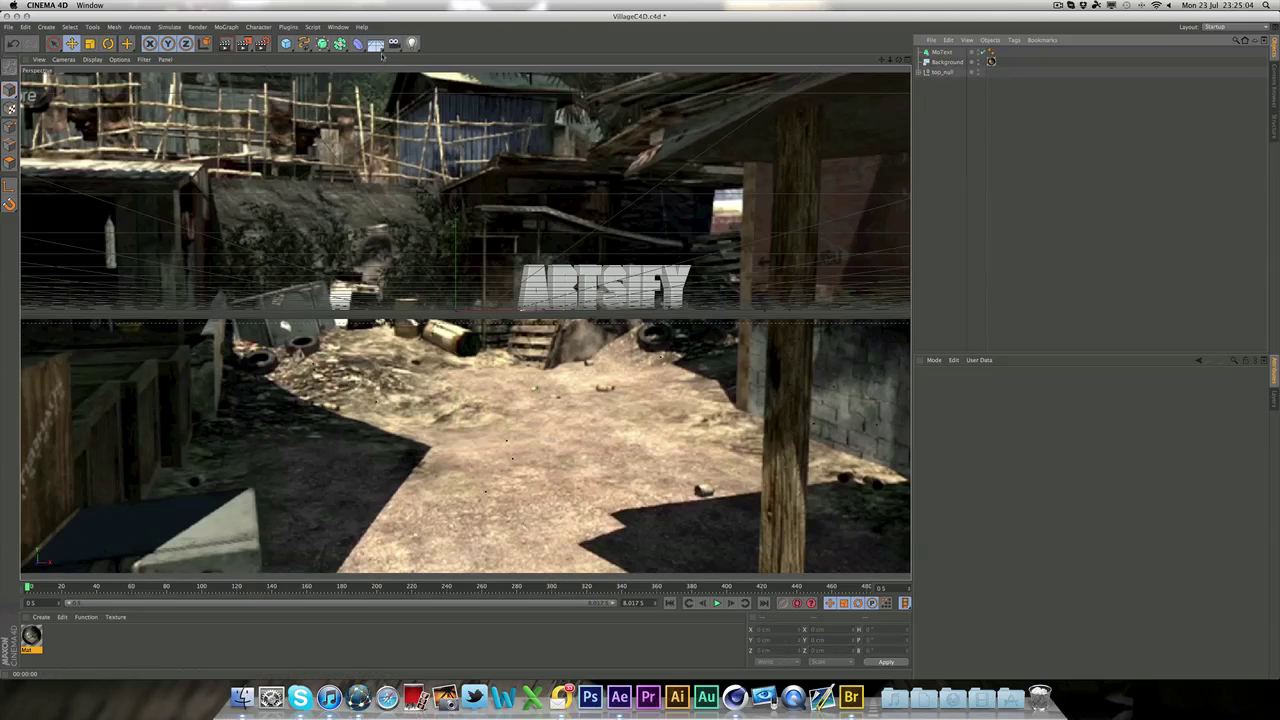
- Add a new Floor object, lower it to about -436 cm in Y at ground level and render a preview
mouse_move(375, 44)
mouse_down()
mouse_move(390, 72)
mouse_move(395, 52)
mouse_up()
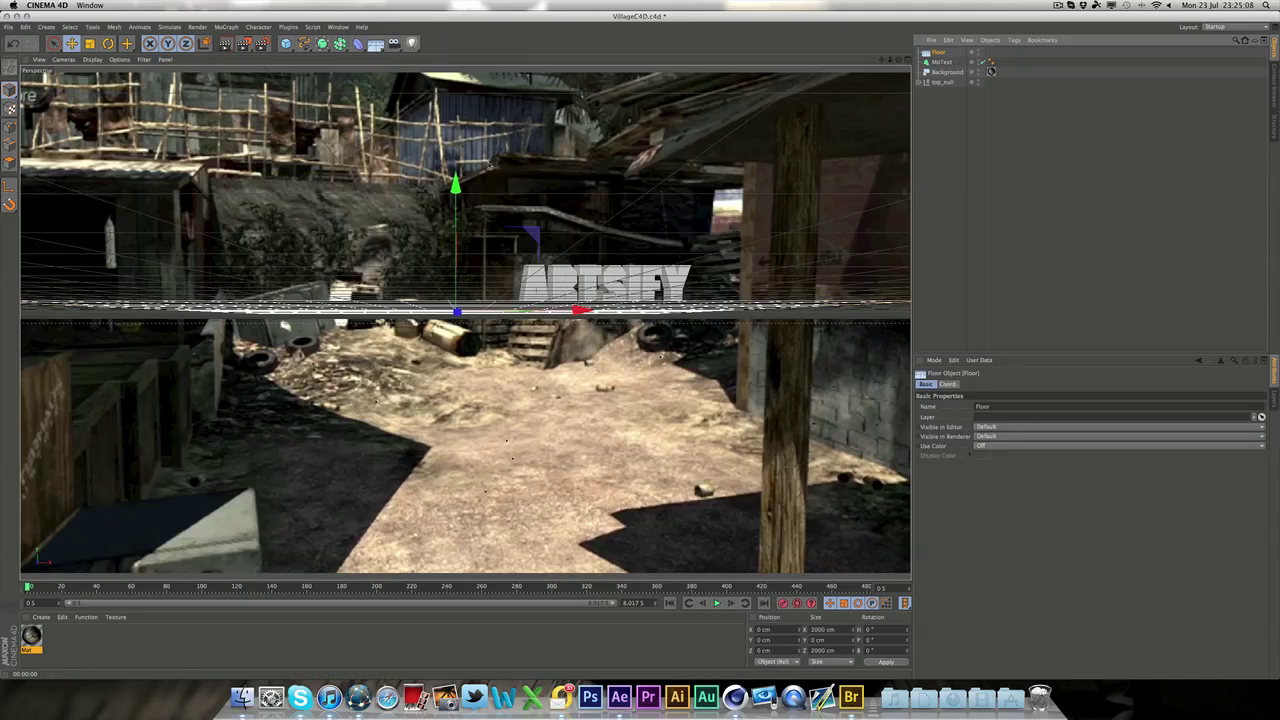
drag(455, 185, 484, 320)
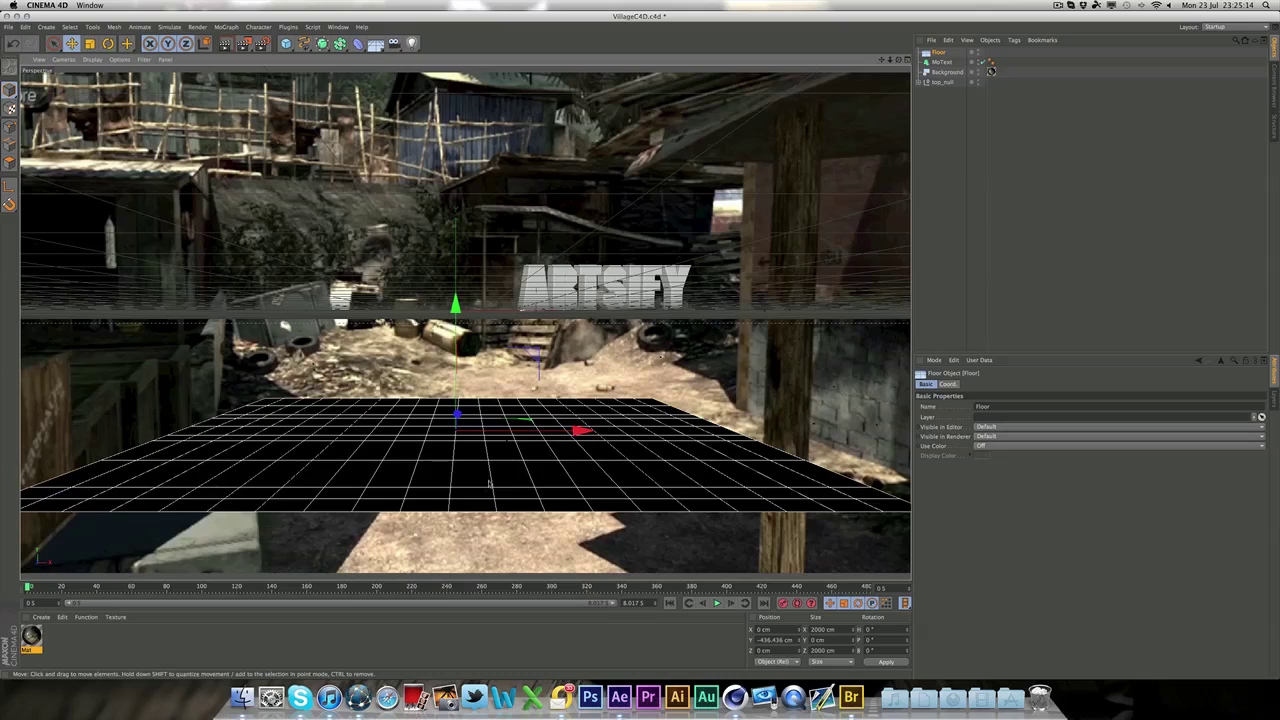
click(946, 280)
click(228, 43)
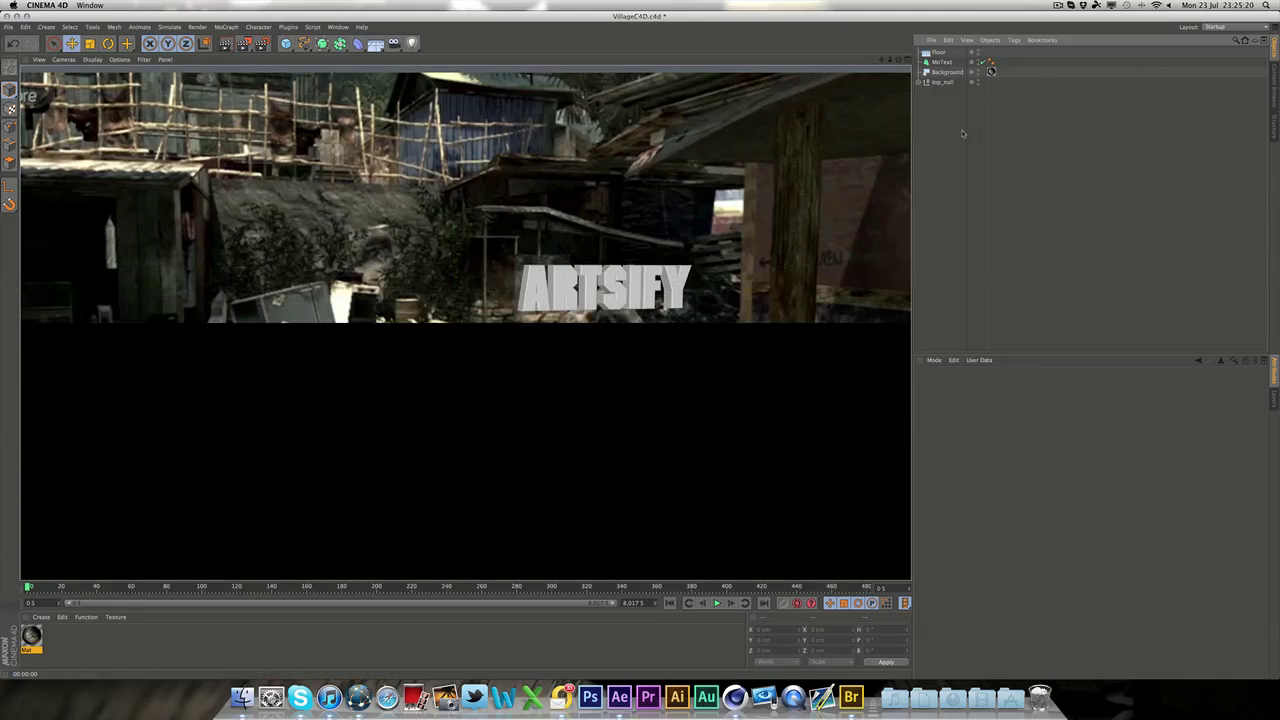
- Copy the Background object's texture tag onto the Floor
click(930, 133)
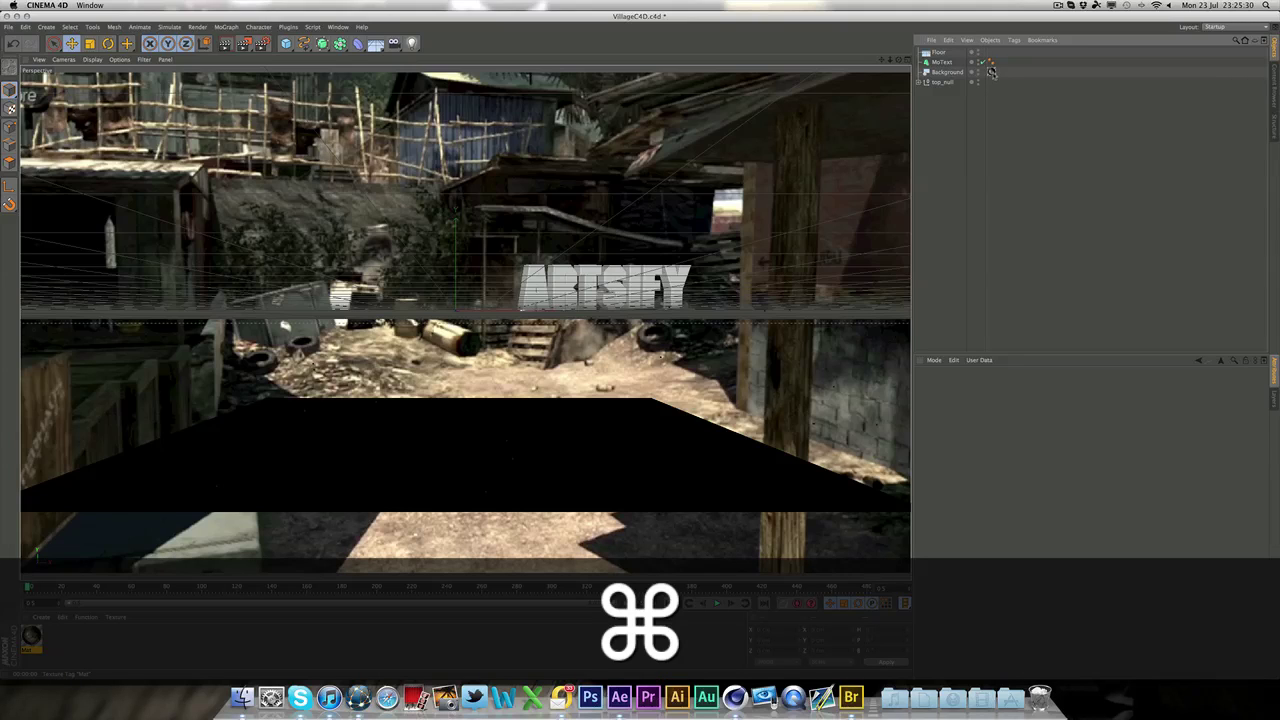
mouse_move(991, 72)
super+mouse_down()
mouse_move(1000, 80)
mouse_move(990, 52)
super+mouse_up()
super+drag(993, 60, 991, 52)
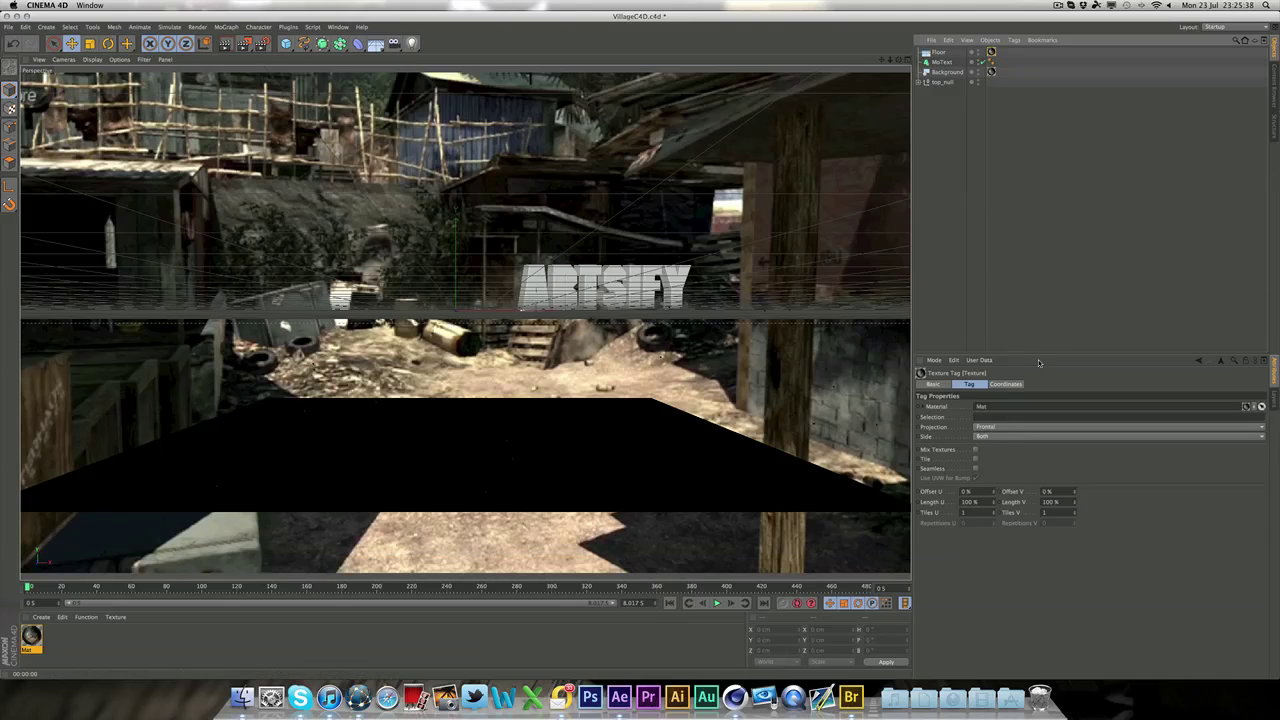
- Give the Floor a Compositing tag with Self Shadowing off and Compositing Background on, and render a preview
right_click(938, 54)
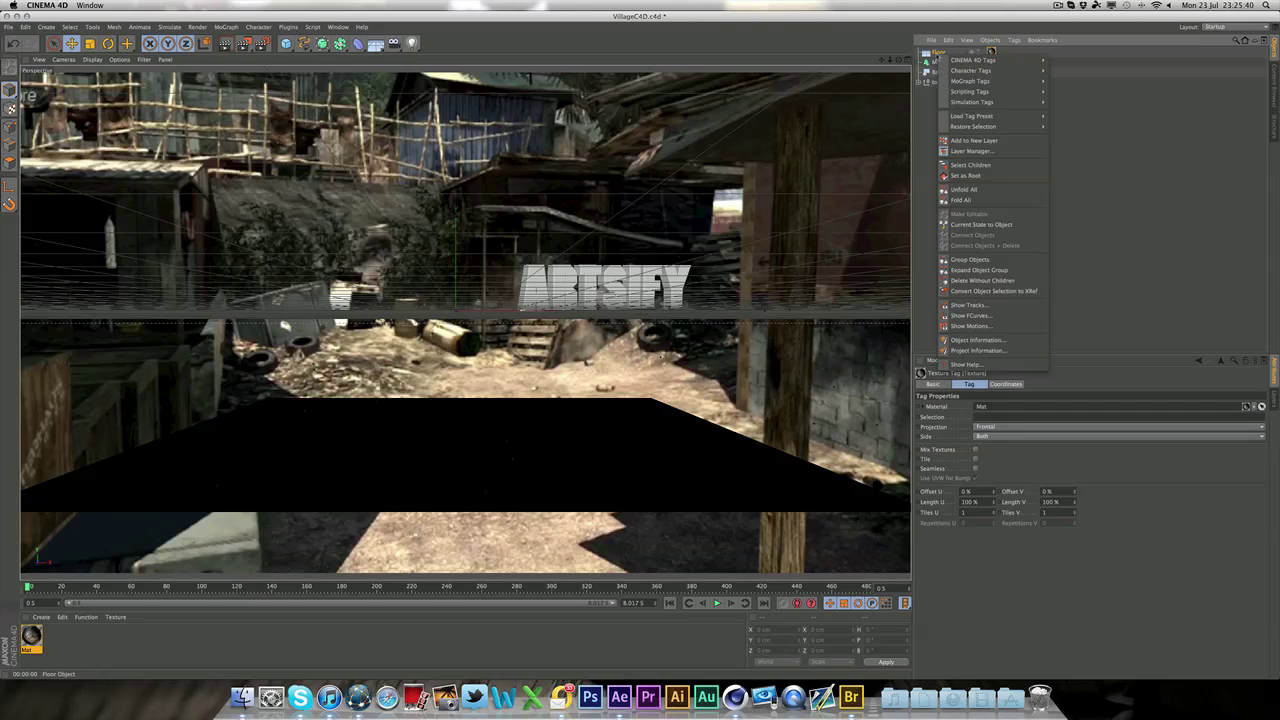
mouse_move(953, 60)
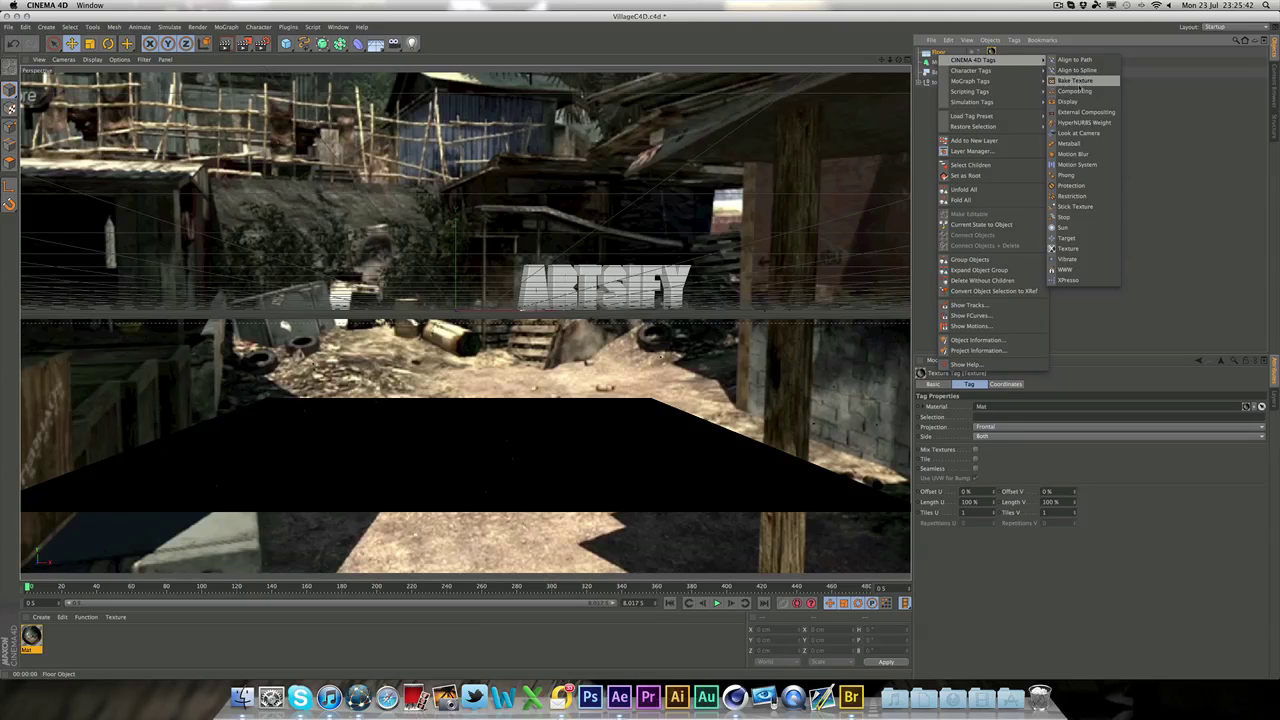
click(1072, 92)
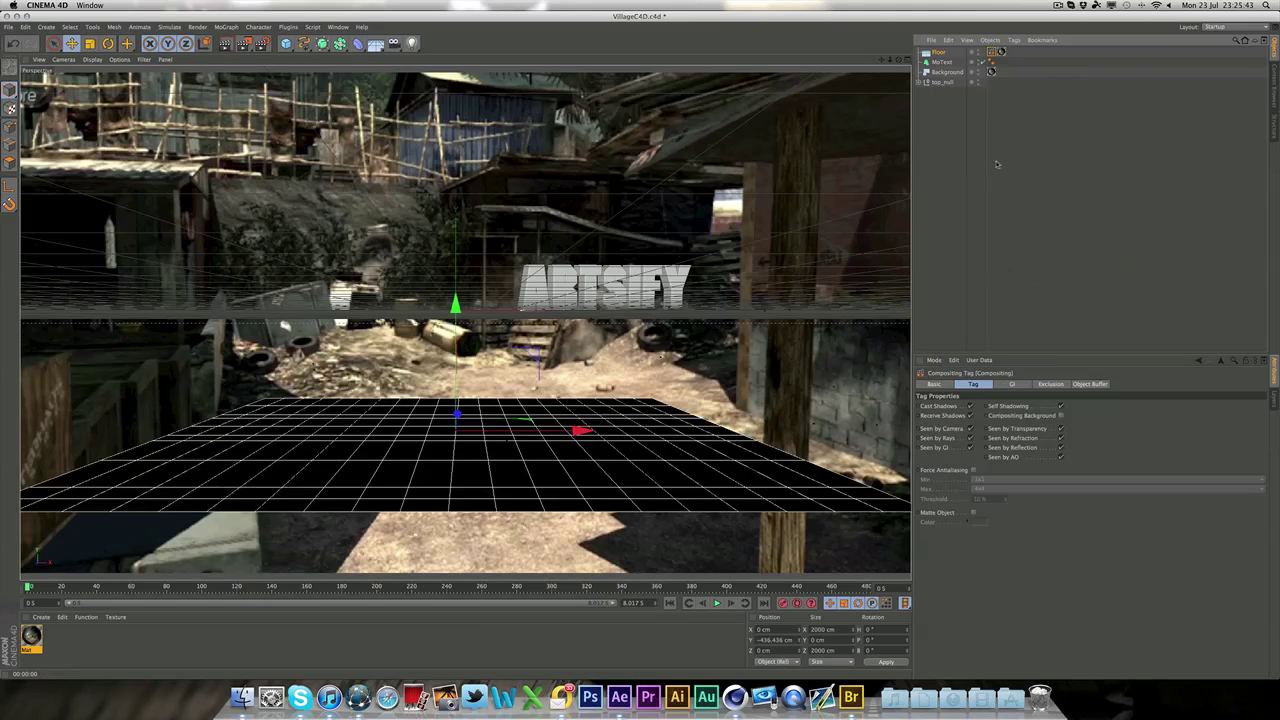
click(1061, 406)
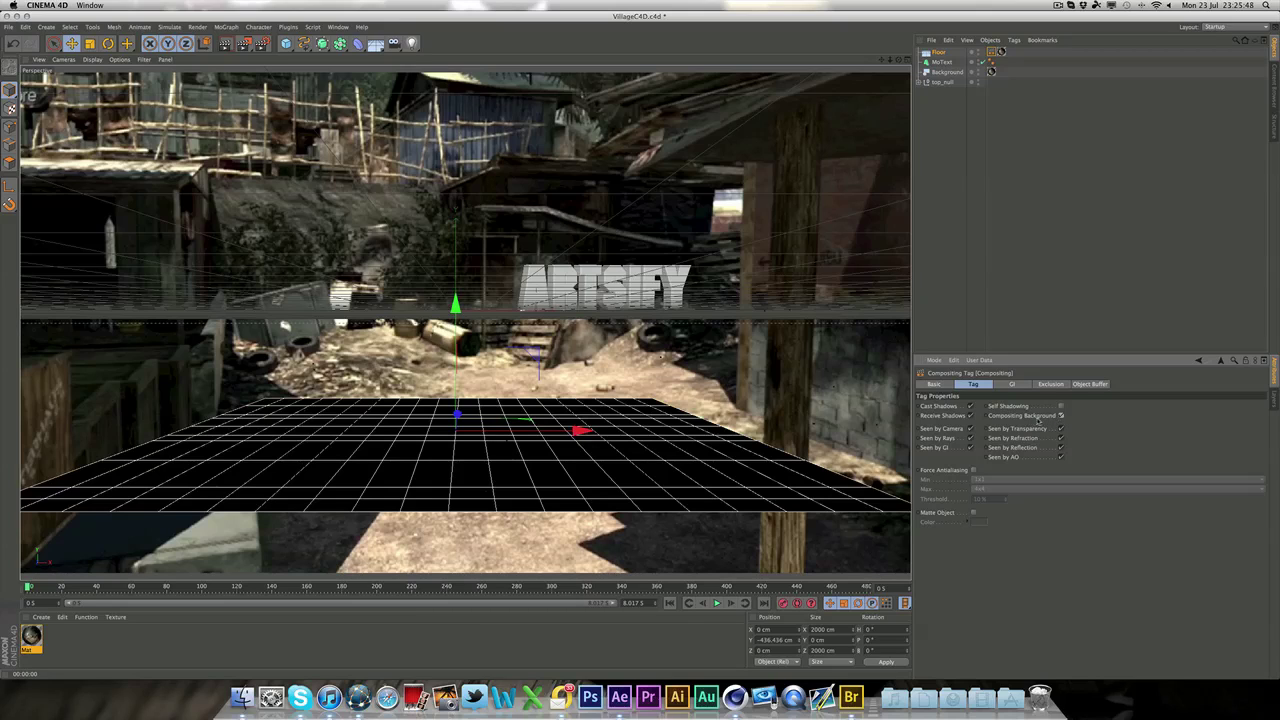
click(933, 271)
click(231, 44)
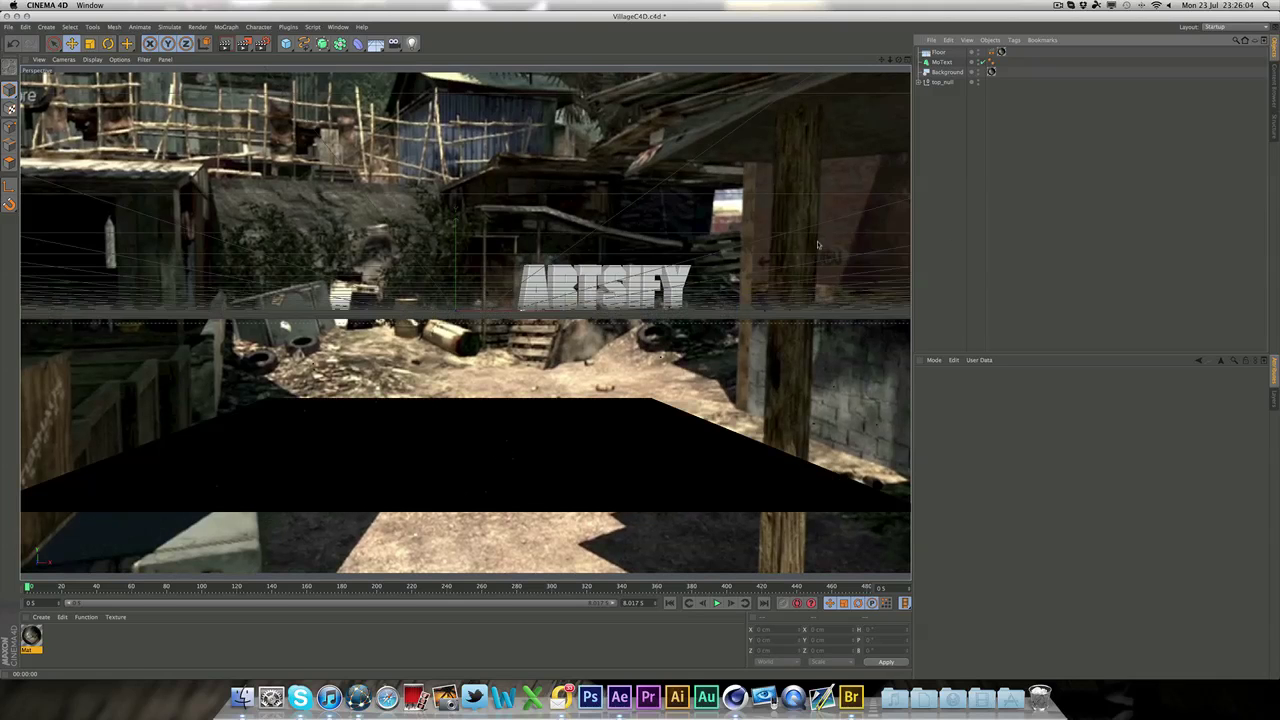
- Add a light and move it above the ARTSIFY text, to about X 541, Y 630, Z -84 cm
click(411, 43)
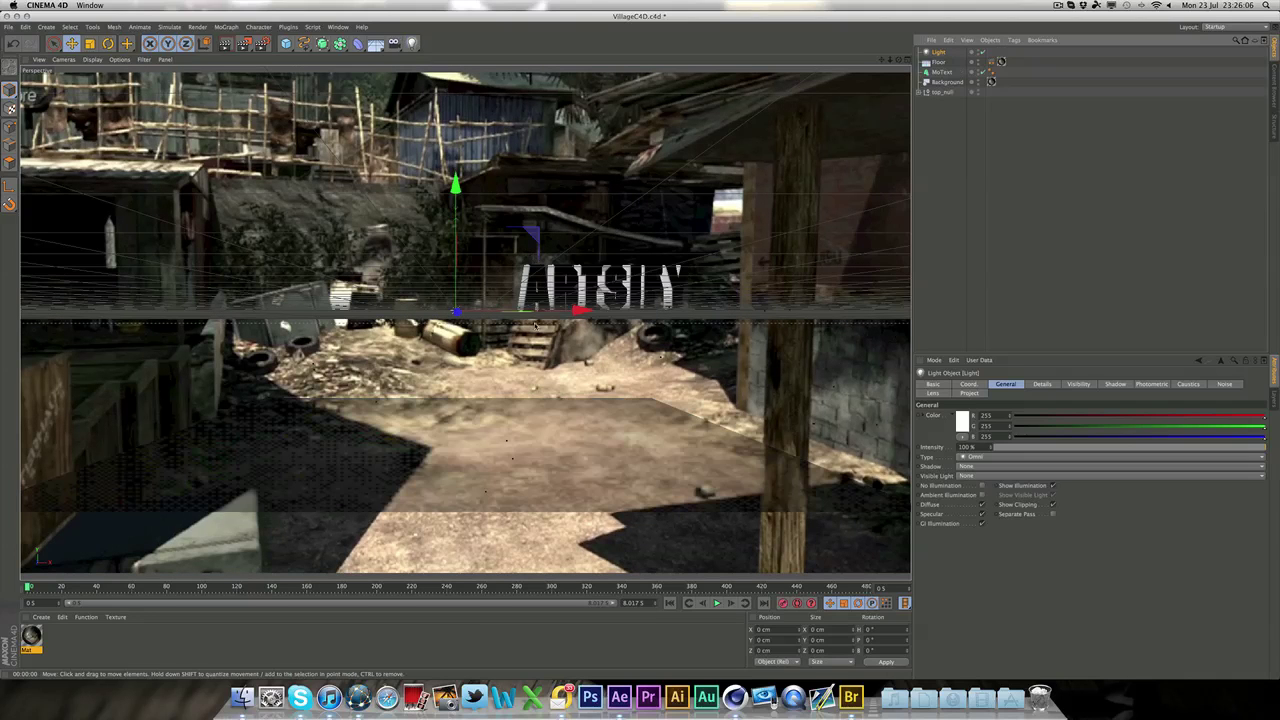
drag(570, 313, 713, 316)
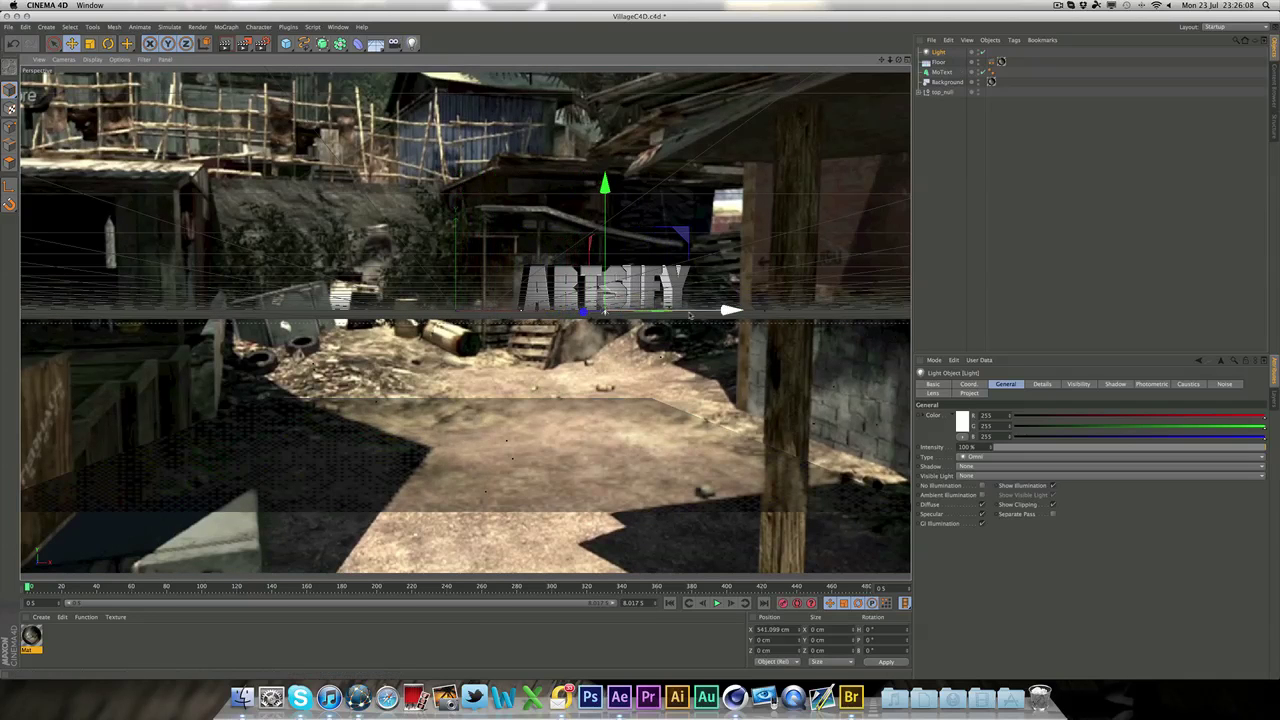
drag(610, 280, 603, 160)
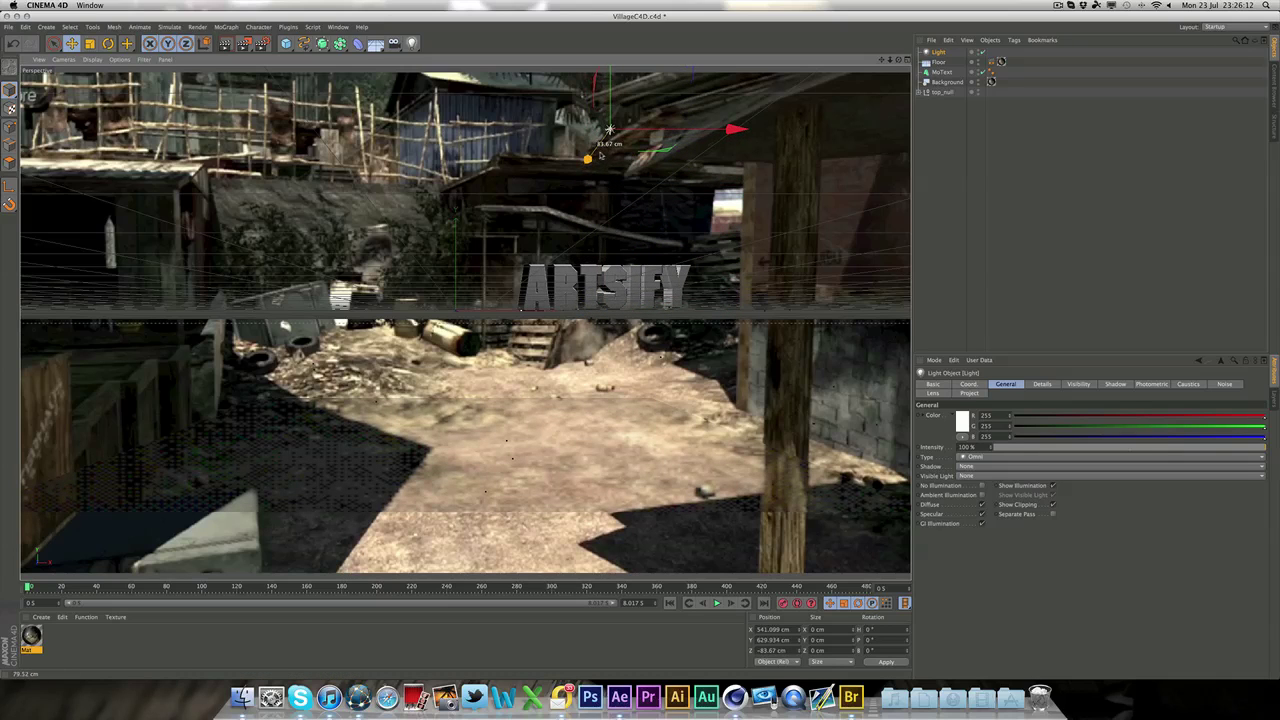
- Set the light's shadow type to Shadow Maps (Soft), render a preview and deselect the light
click(1115, 384)
click(985, 414)
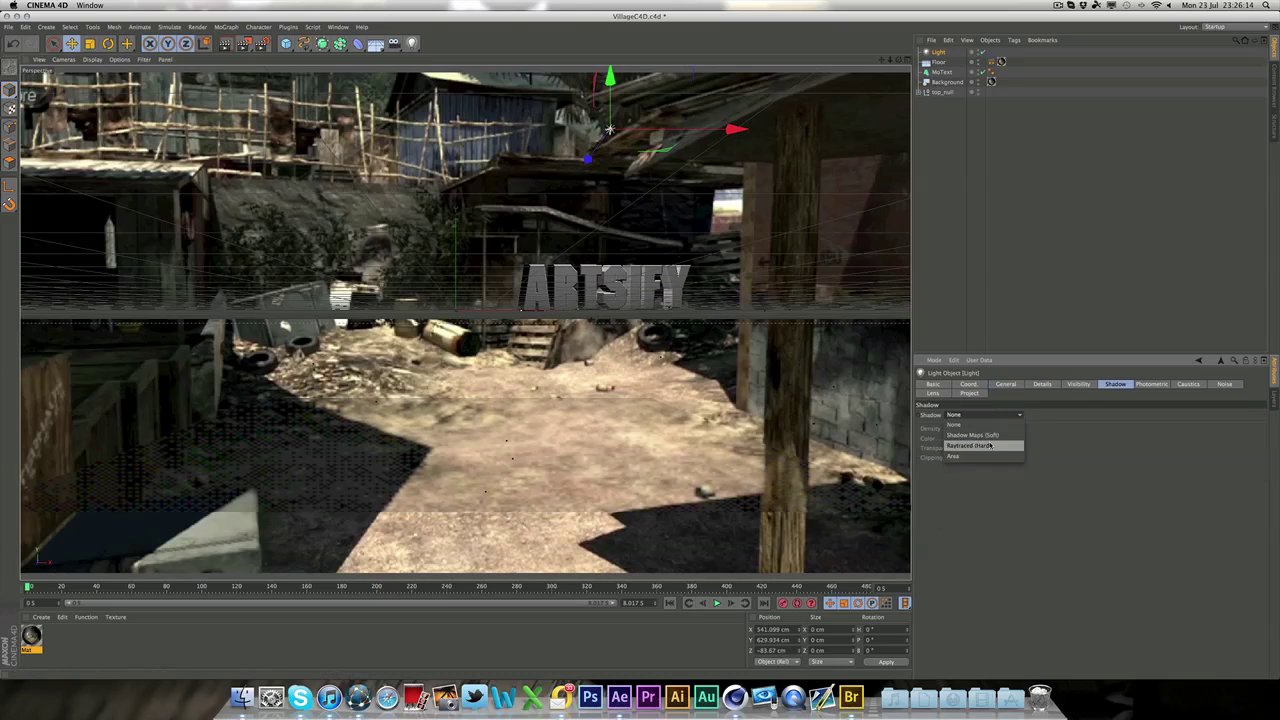
click(975, 445)
click(985, 414)
click(972, 435)
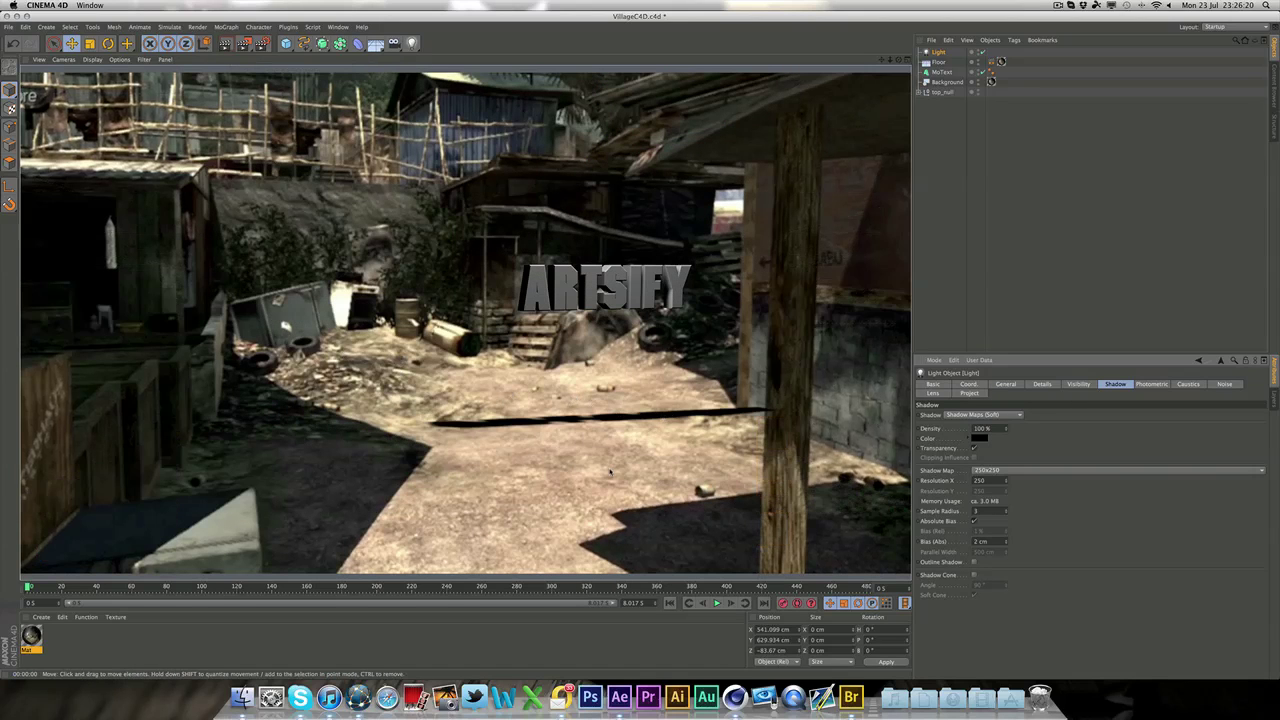
click(999, 179)
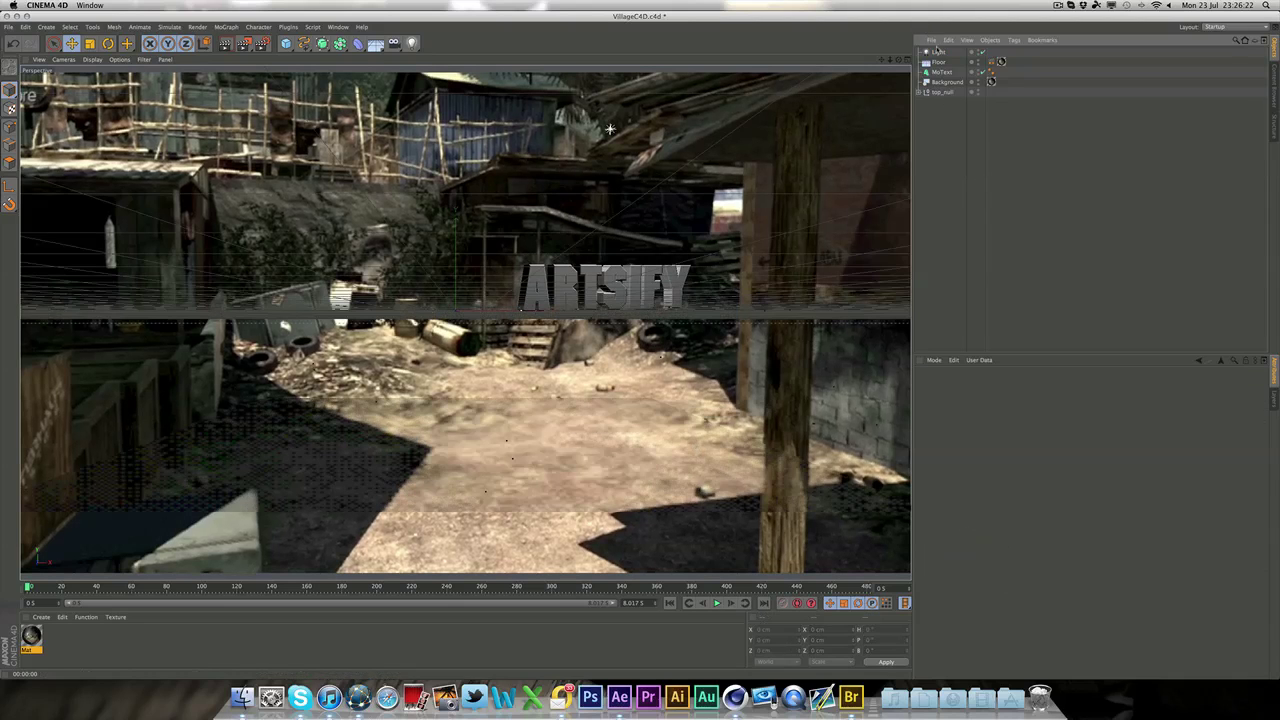
- Reposition the light to about X 773, Y 895, Z -169 cm, checking the text's shadow with a preview render
click(938, 51)
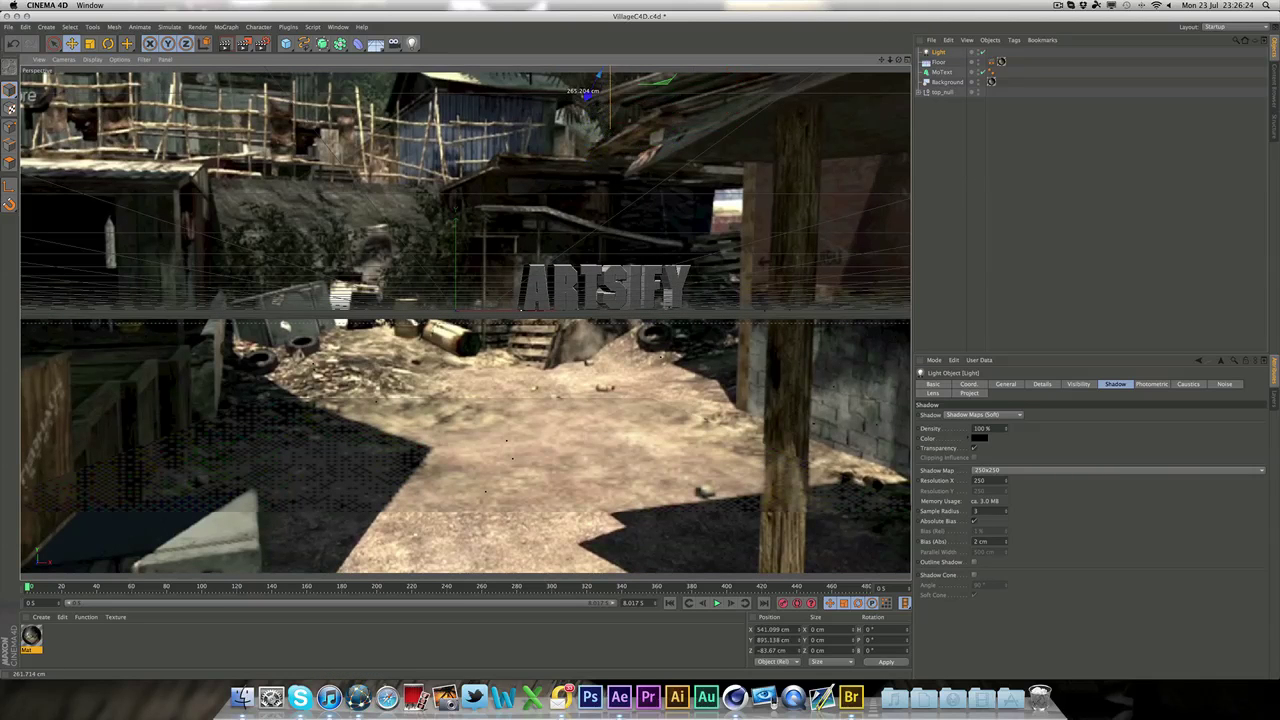
key(F5)
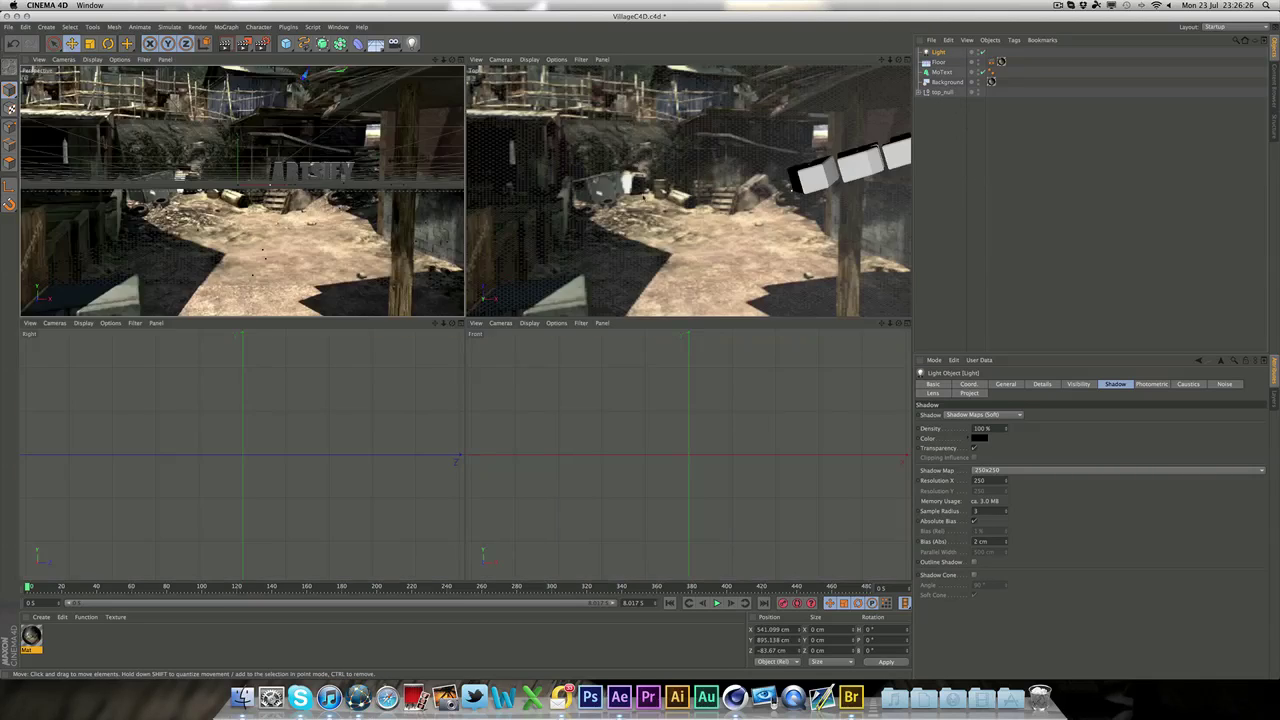
drag(881, 61, 571, 82)
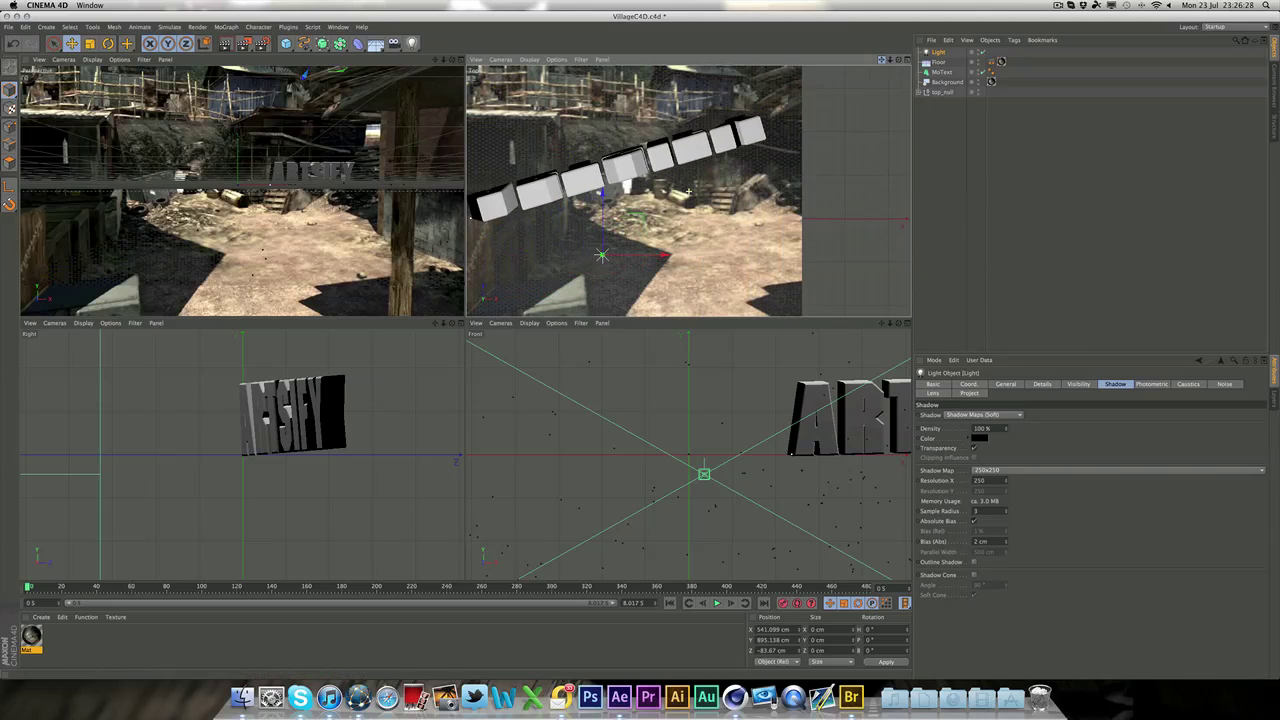
drag(676, 249, 776, 247)
middle_click(363, 222)
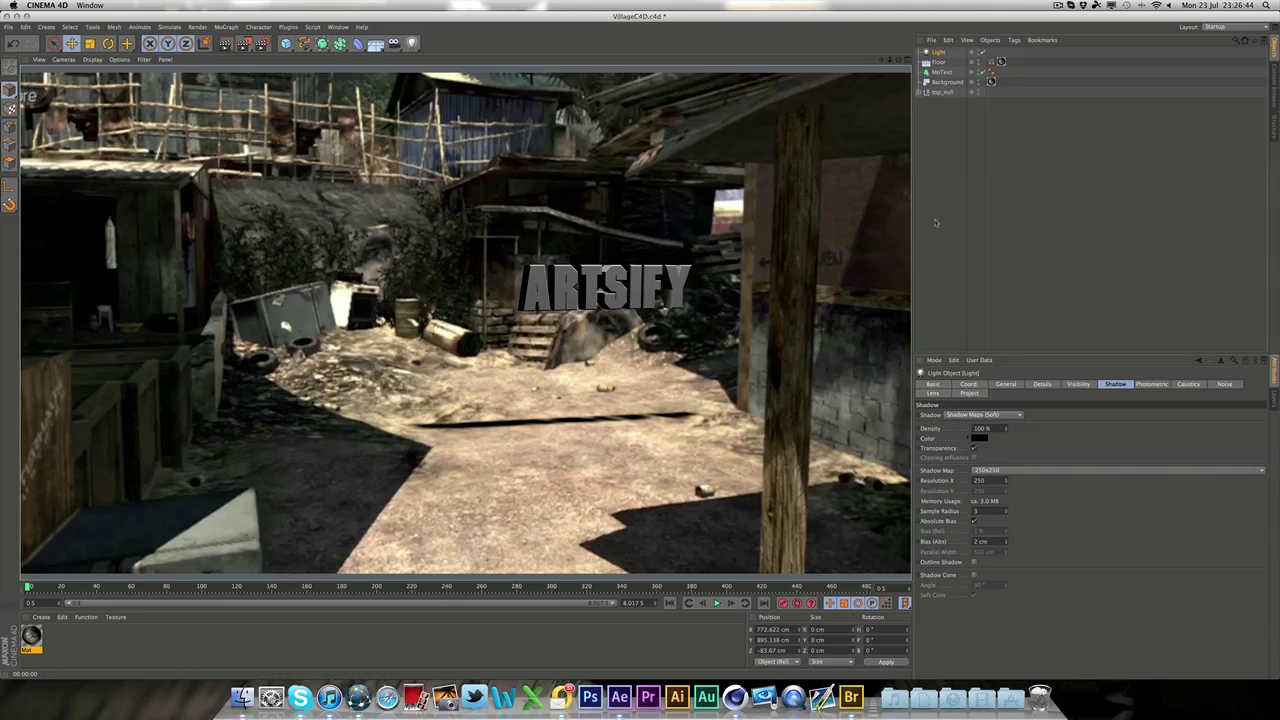
key(F5)
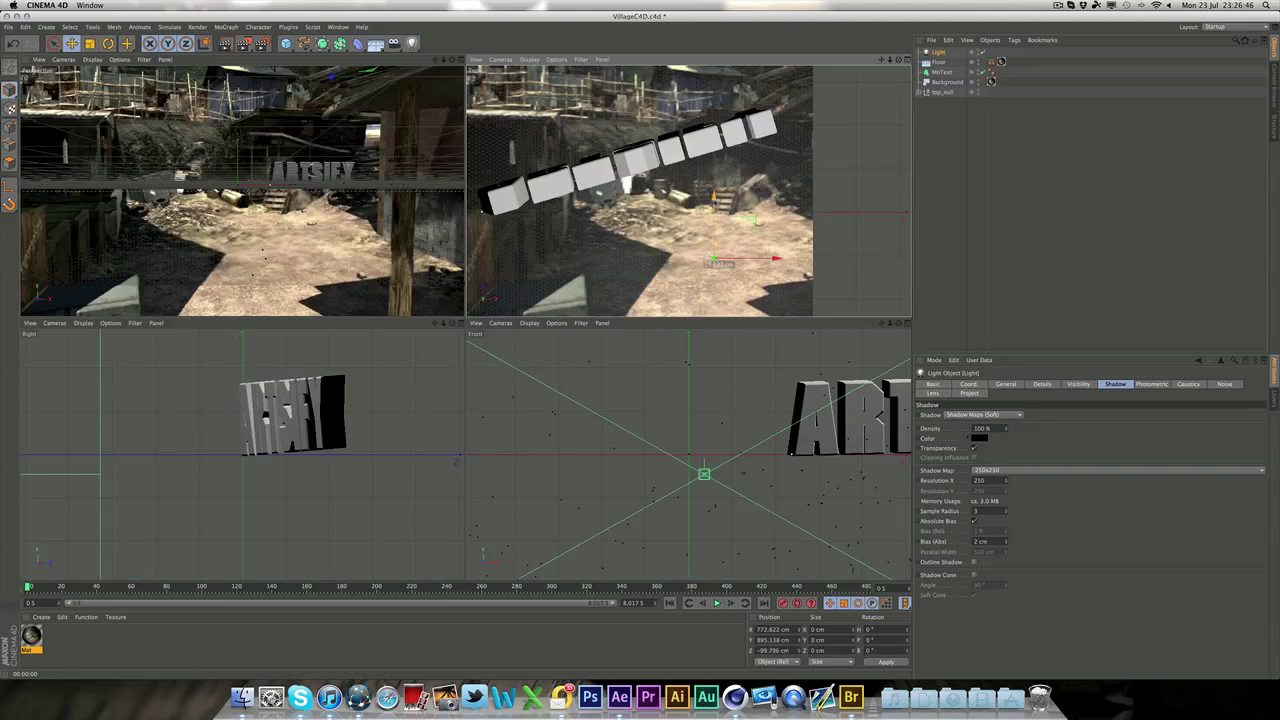
key(F1)
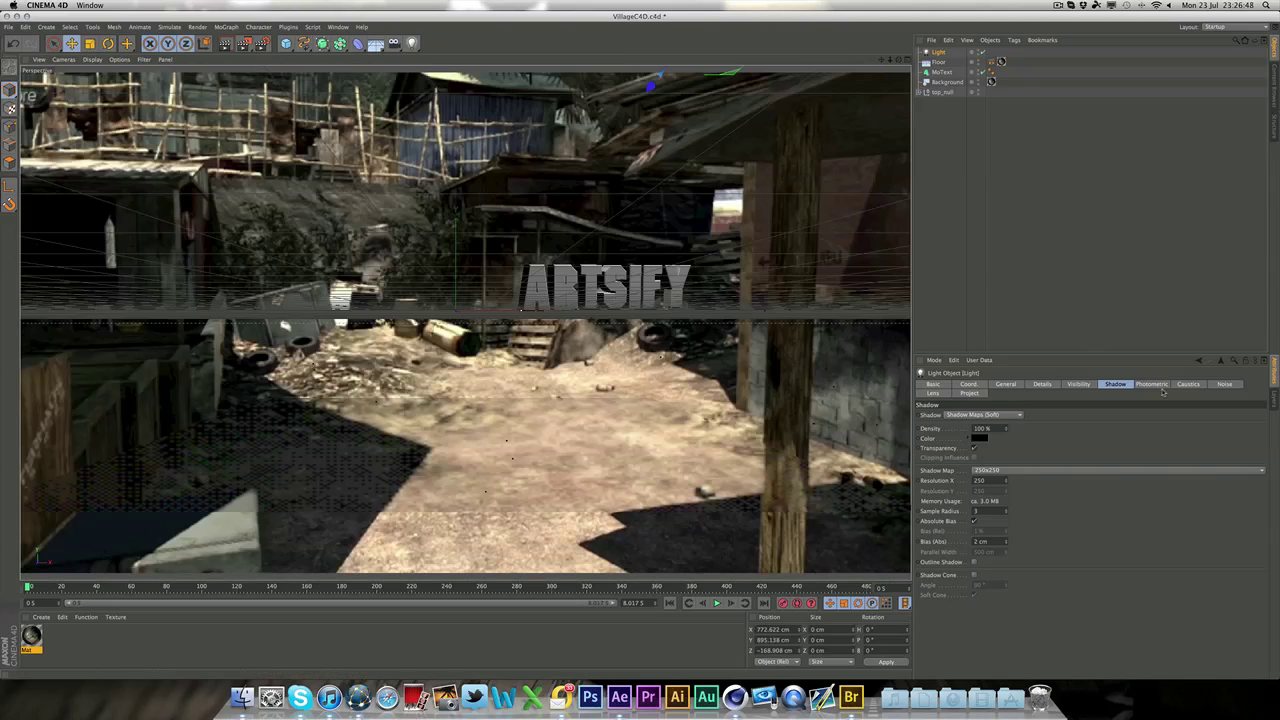
- Reduce the light's shadow density to 90 %, rendering previews to compare the shadow with the footage
click(1006, 431)
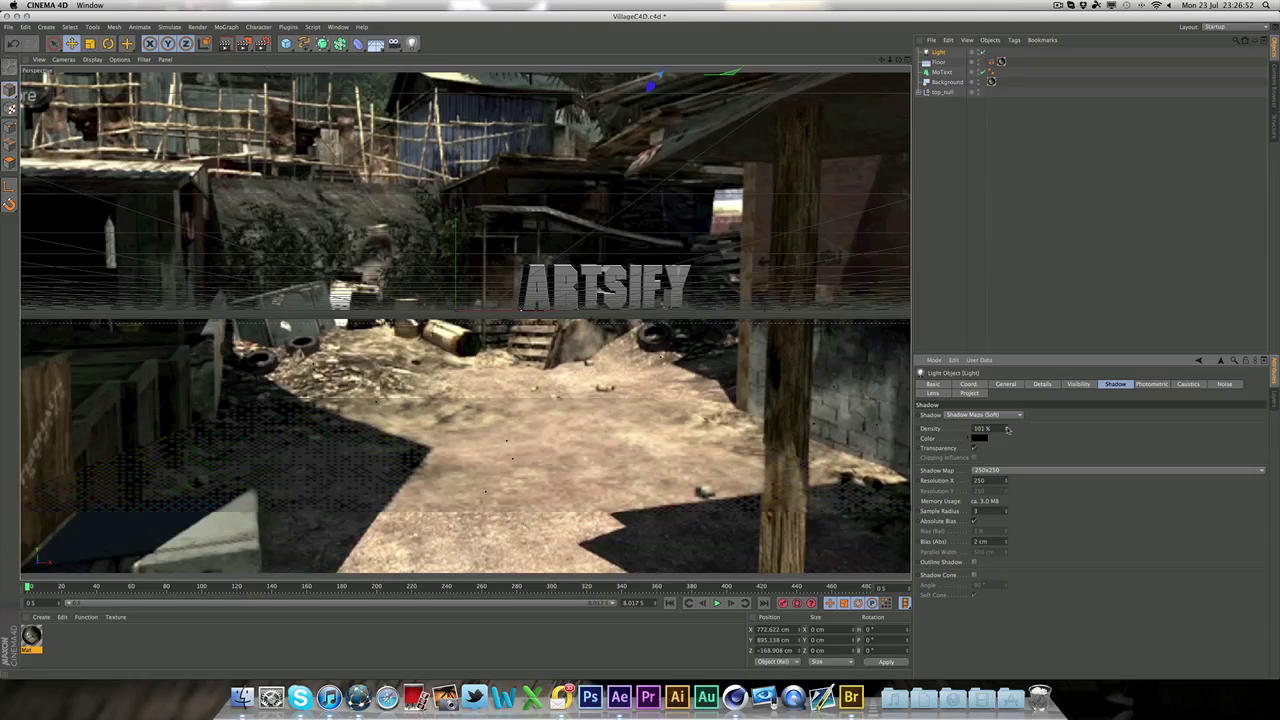
click(1006, 433)
key(super+r)
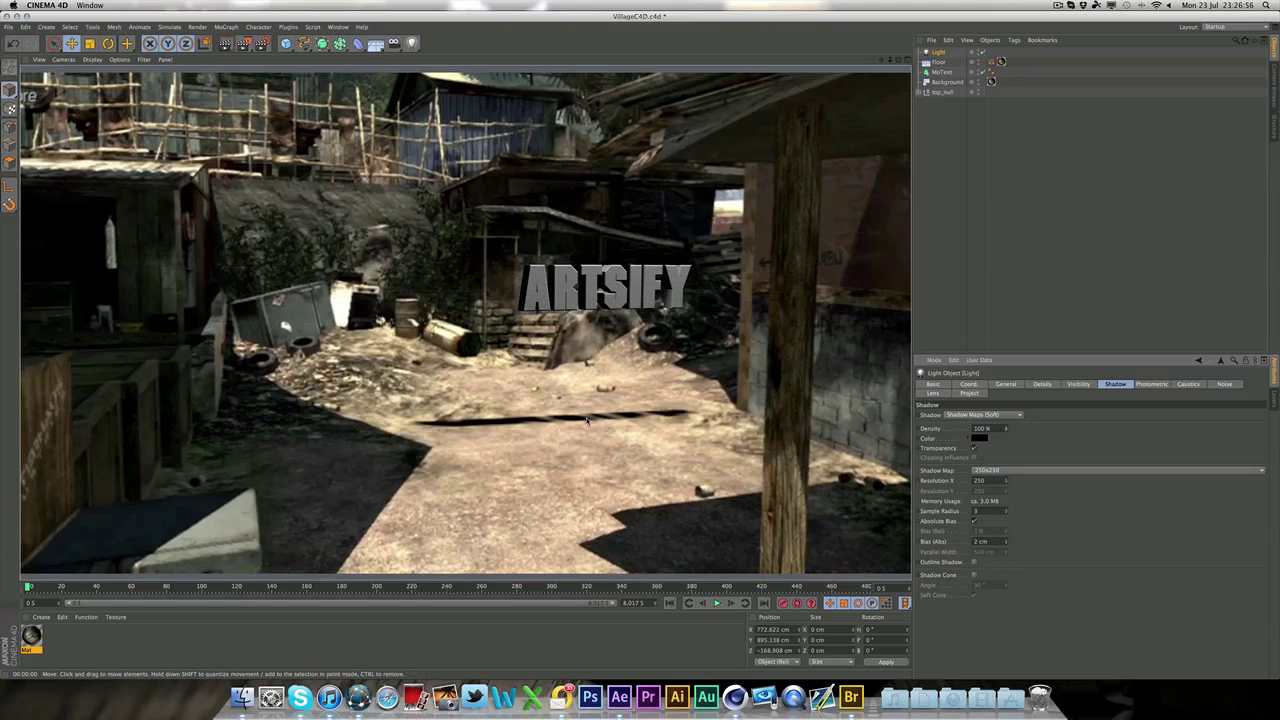
click(1007, 431)
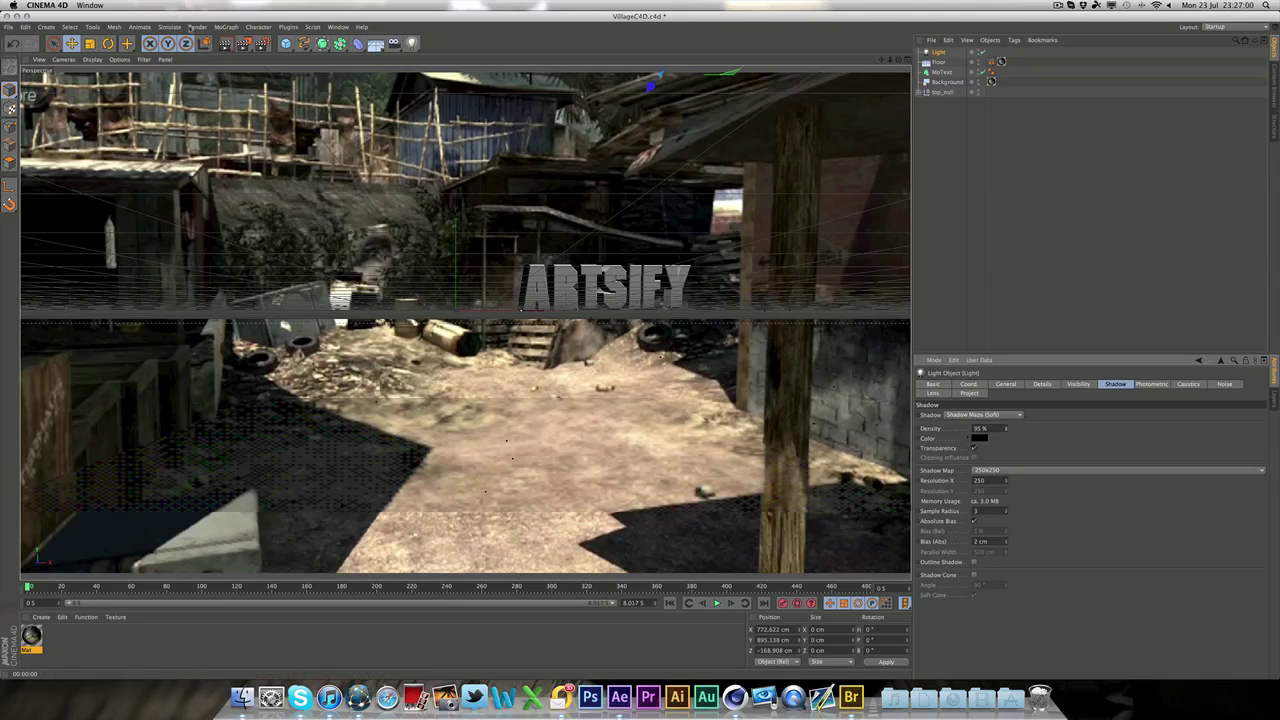
click(224, 44)
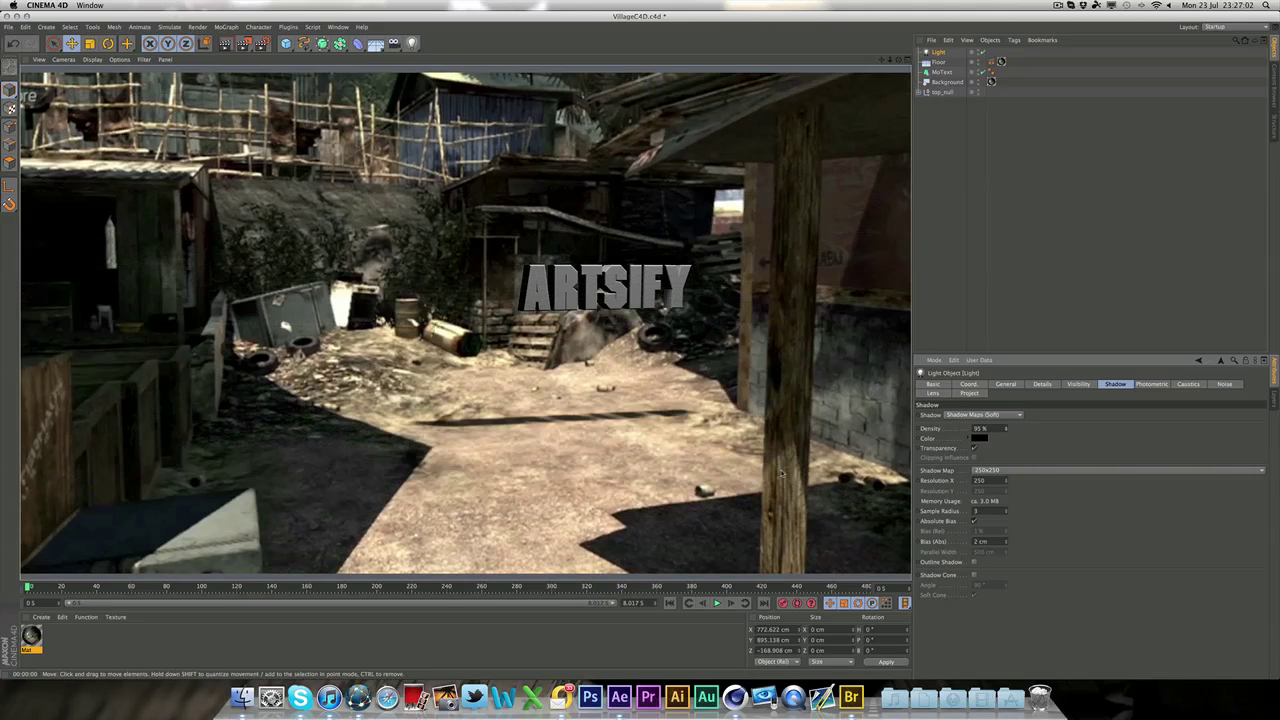
click(1006, 431)
click(1006, 431)
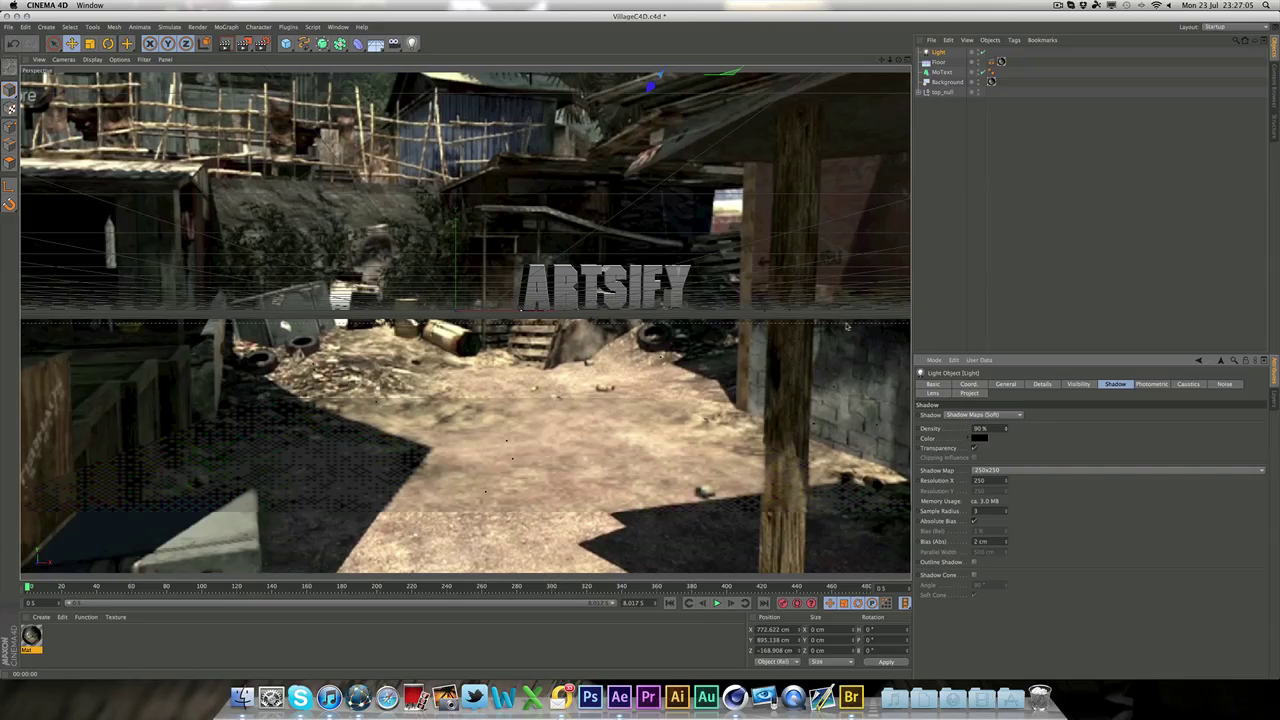
click(224, 44)
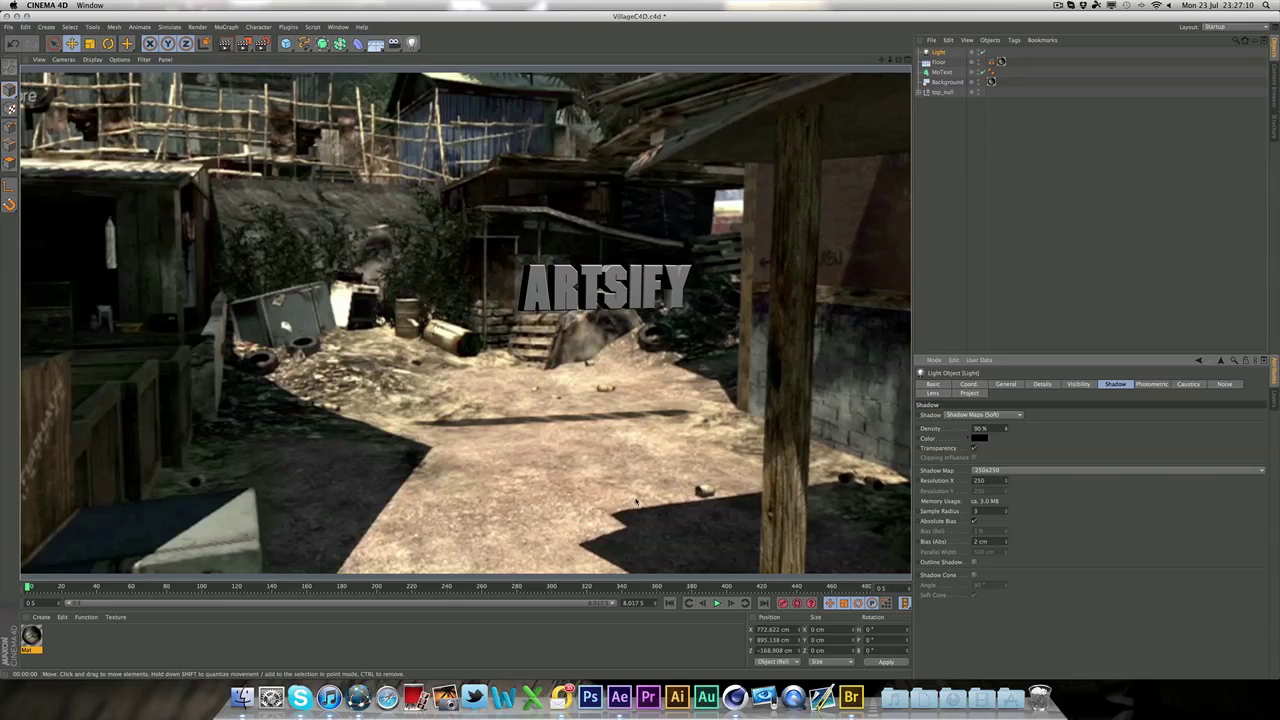
- Render previews at the last and first frames, with the light deselected, to compare the text's shadow
click(733, 587)
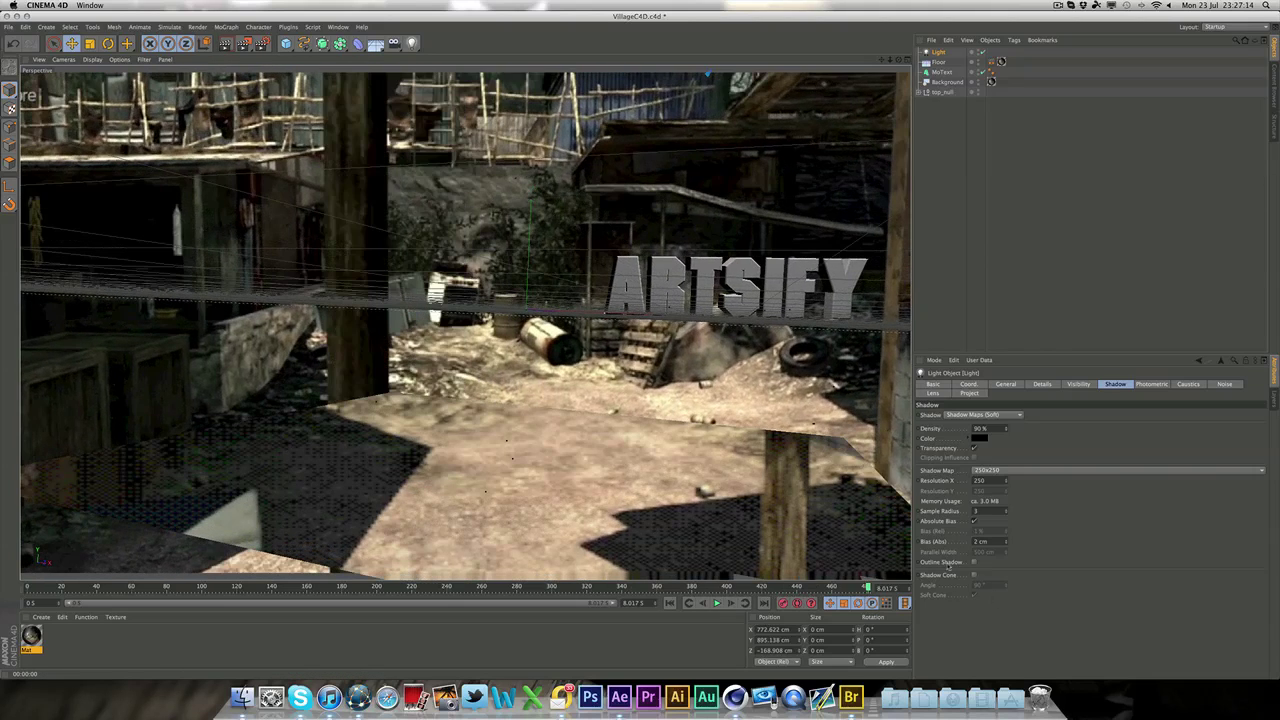
click(226, 43)
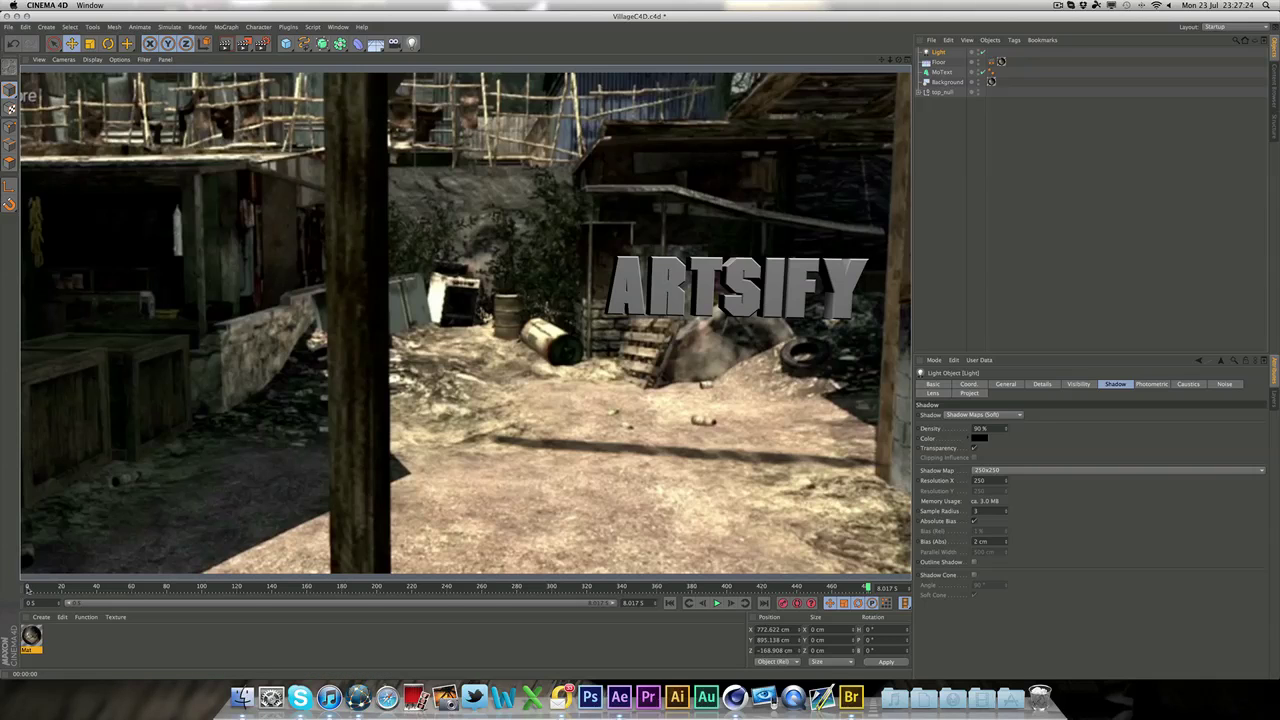
click(28, 588)
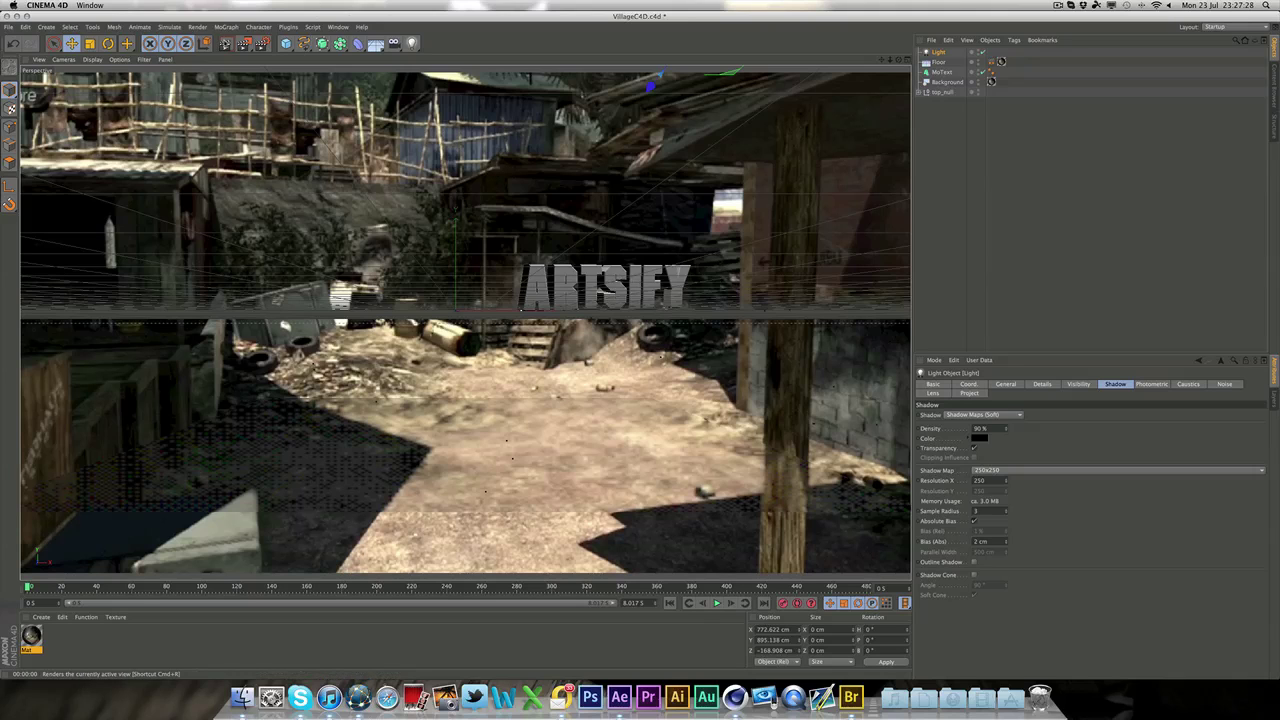
click(934, 257)
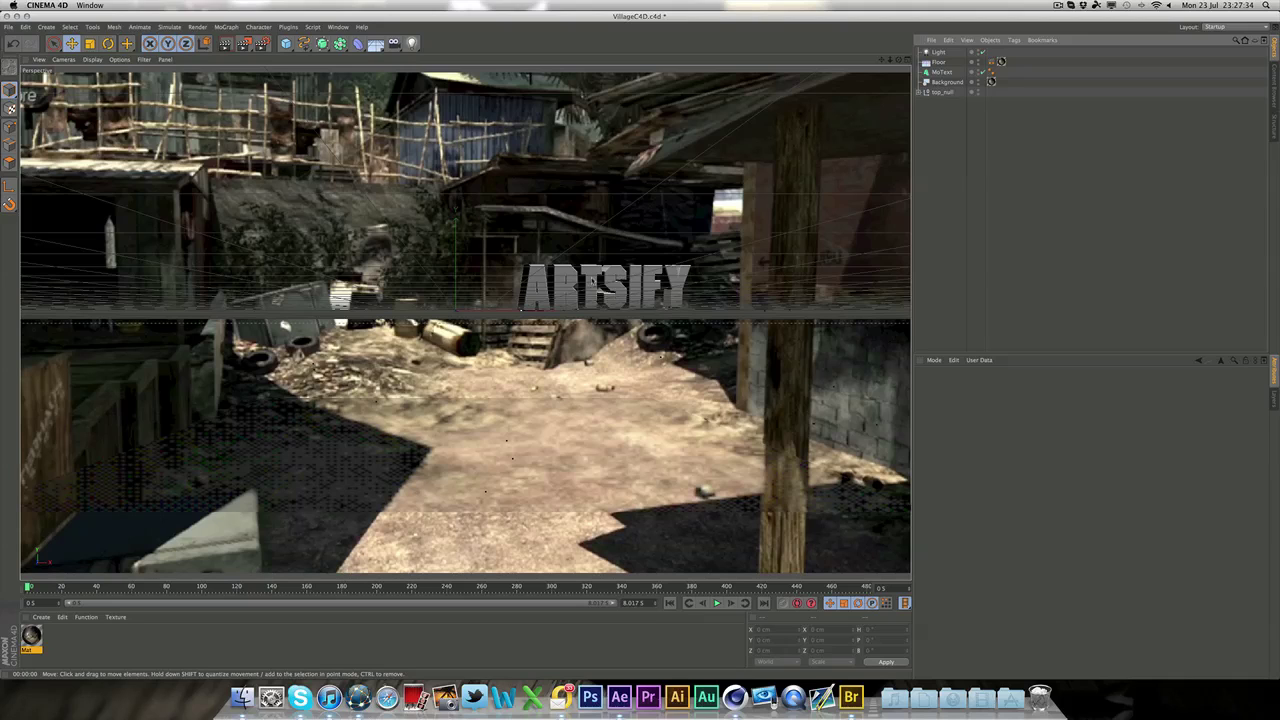
click(592, 282)
click(953, 261)
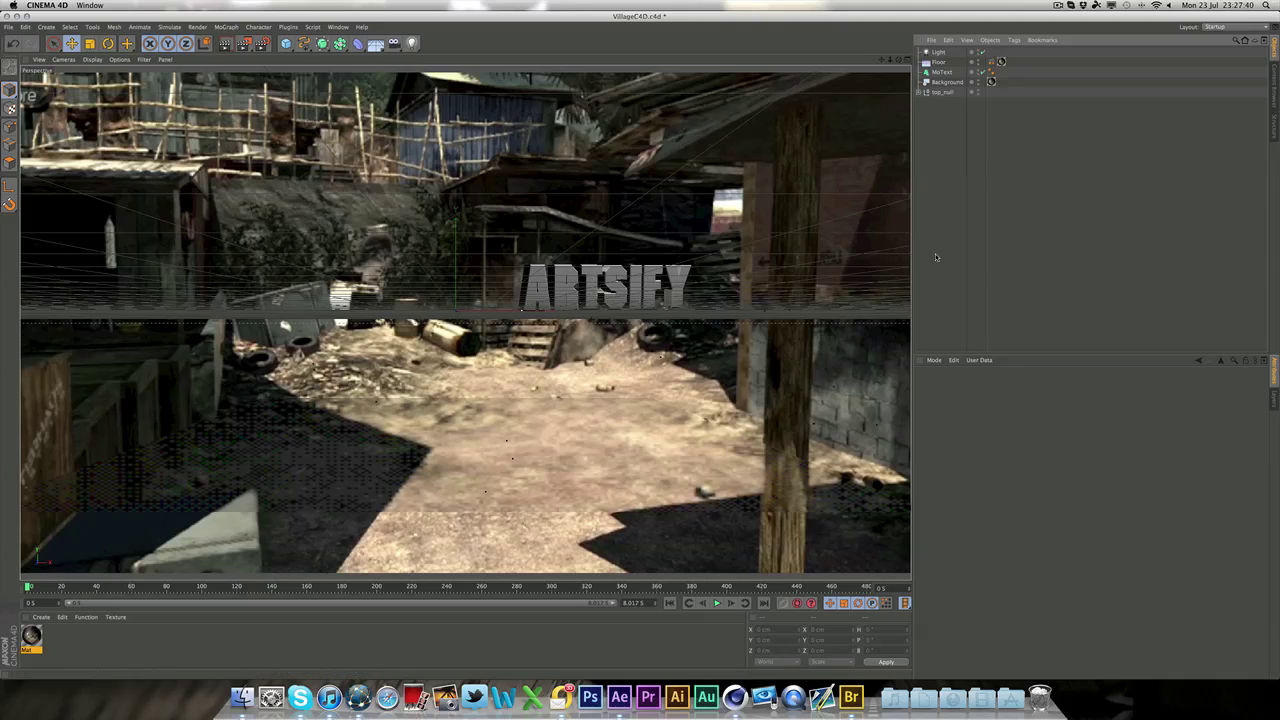
click(225, 43)
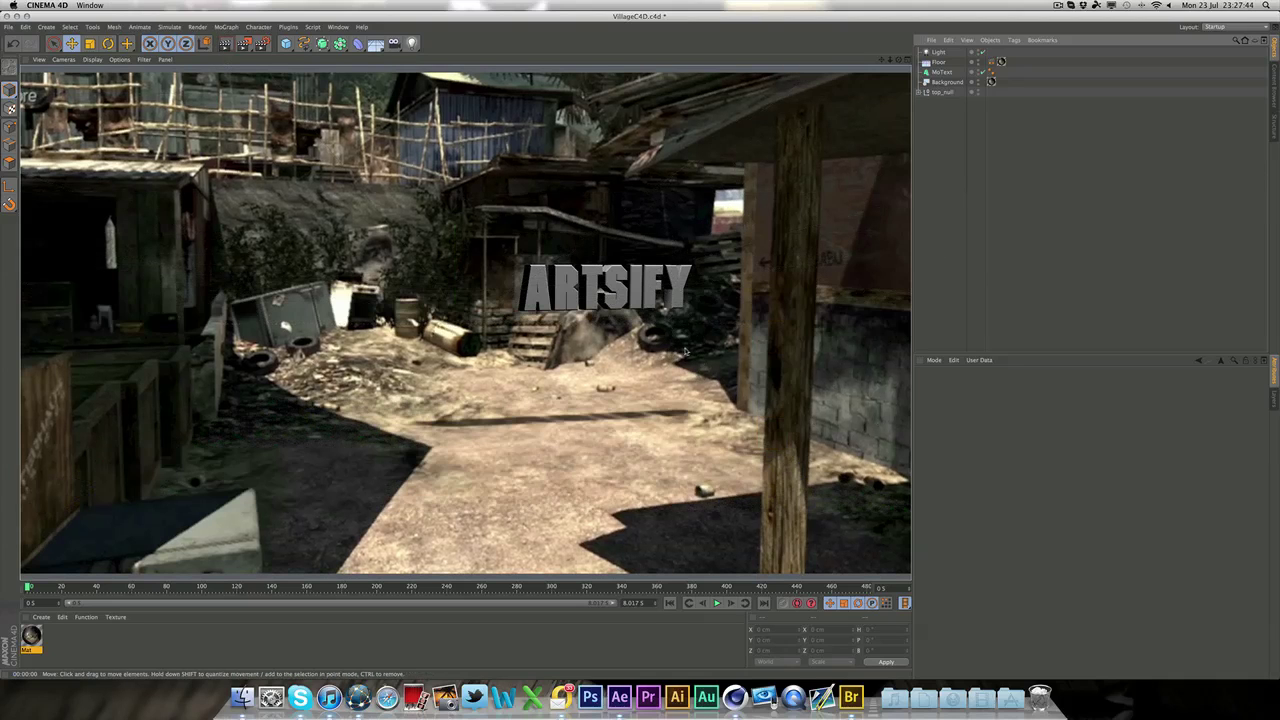
- Open the render settings and set the output frame range to All Frames
click(262, 43)
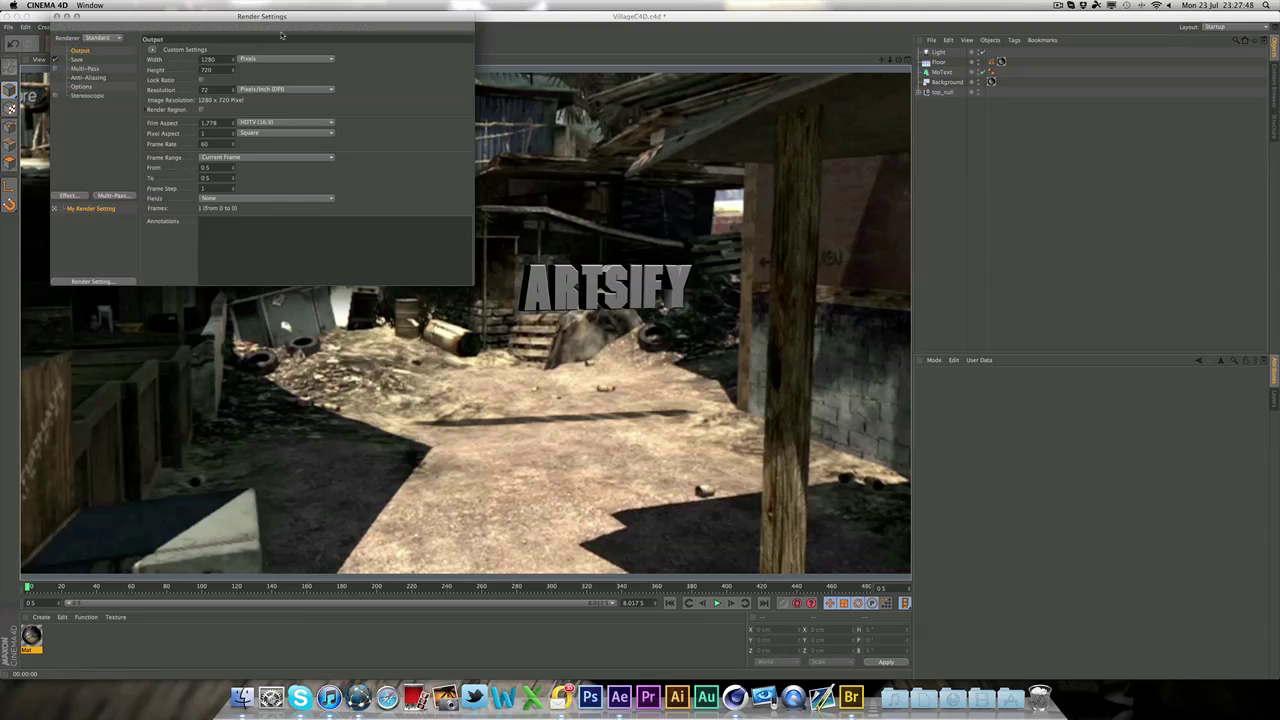
drag(283, 30, 541, 132)
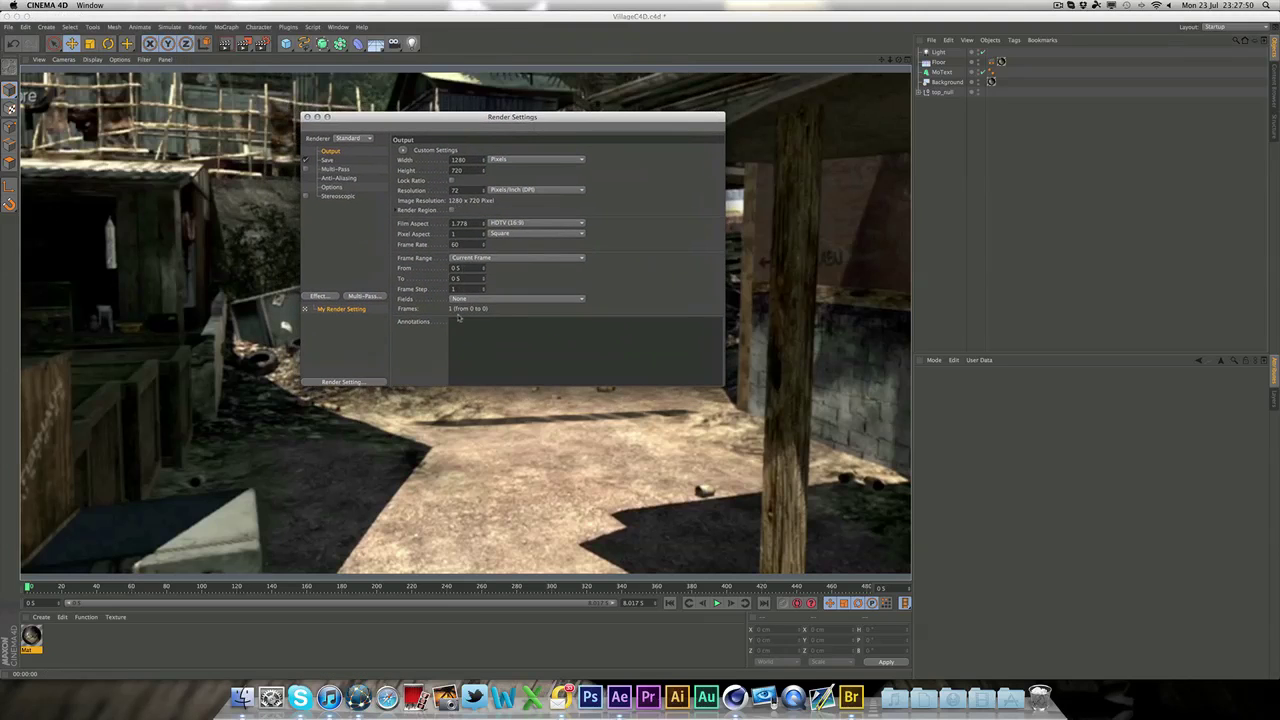
click(465, 259)
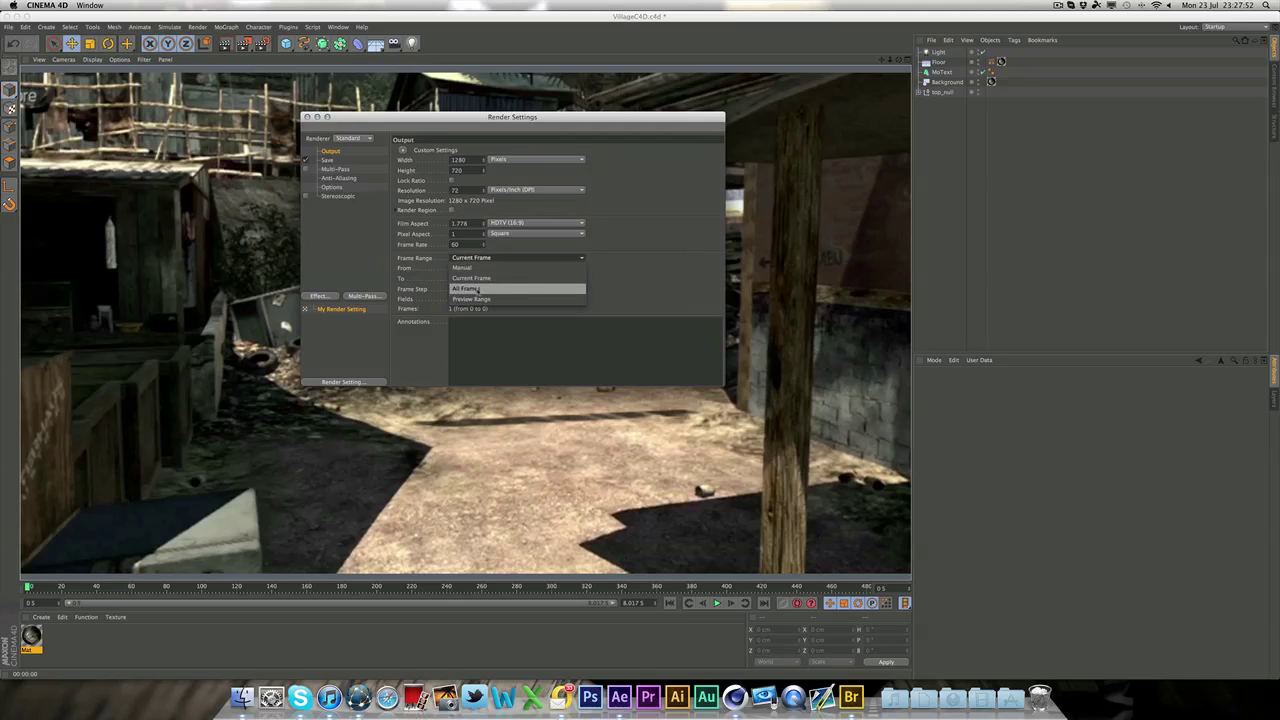
click(478, 285)
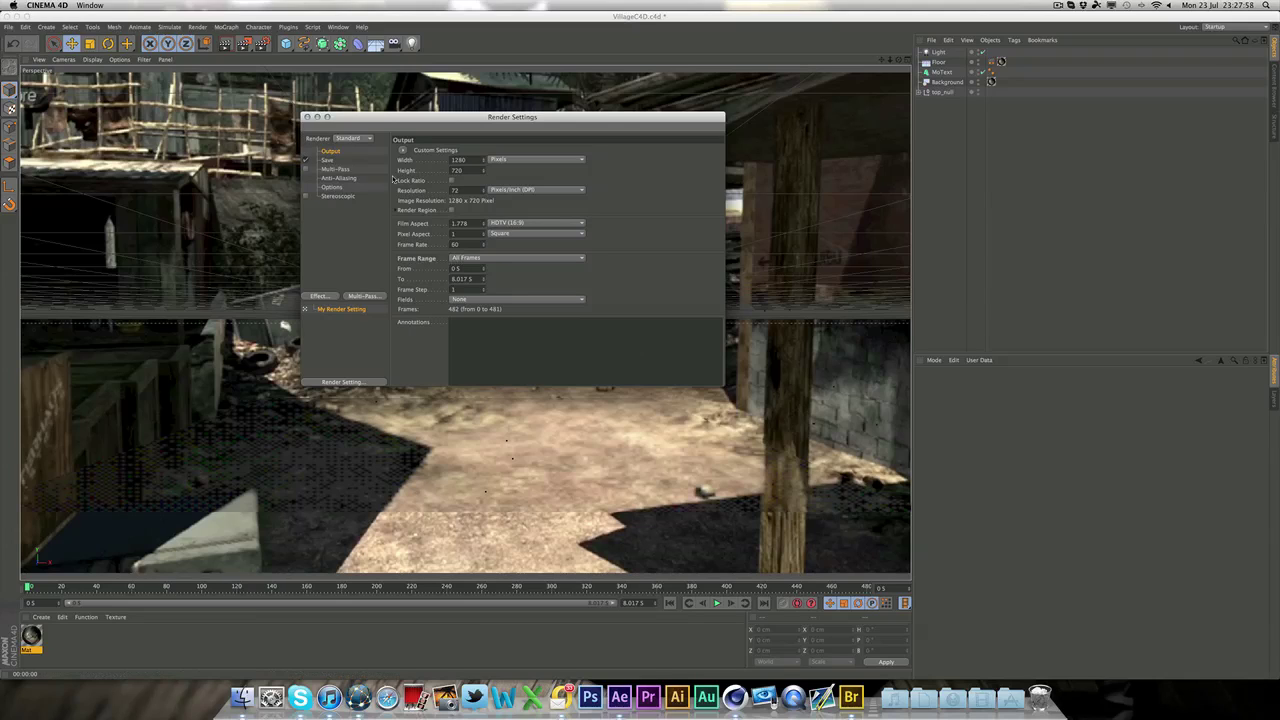
- Set render anti-aliasing to Best with a 2x2 maximum level and the Gauss (Animation) filter
click(341, 170)
click(339, 178)
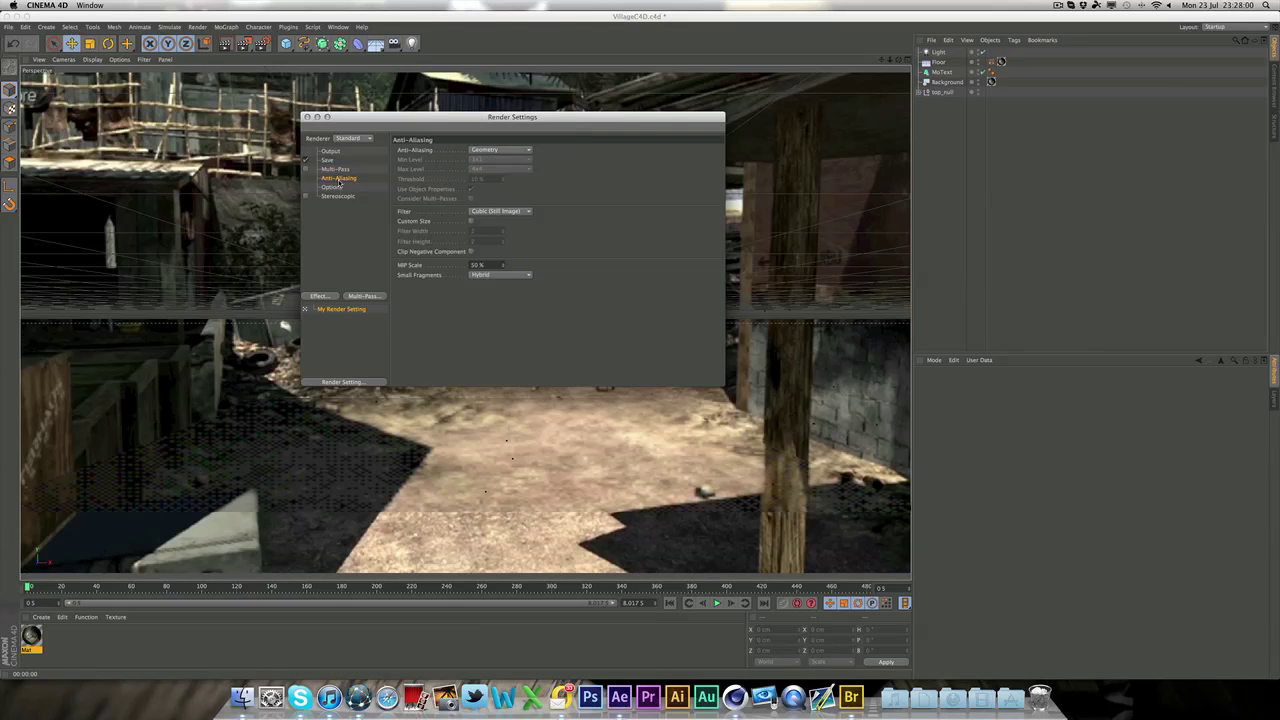
click(484, 150)
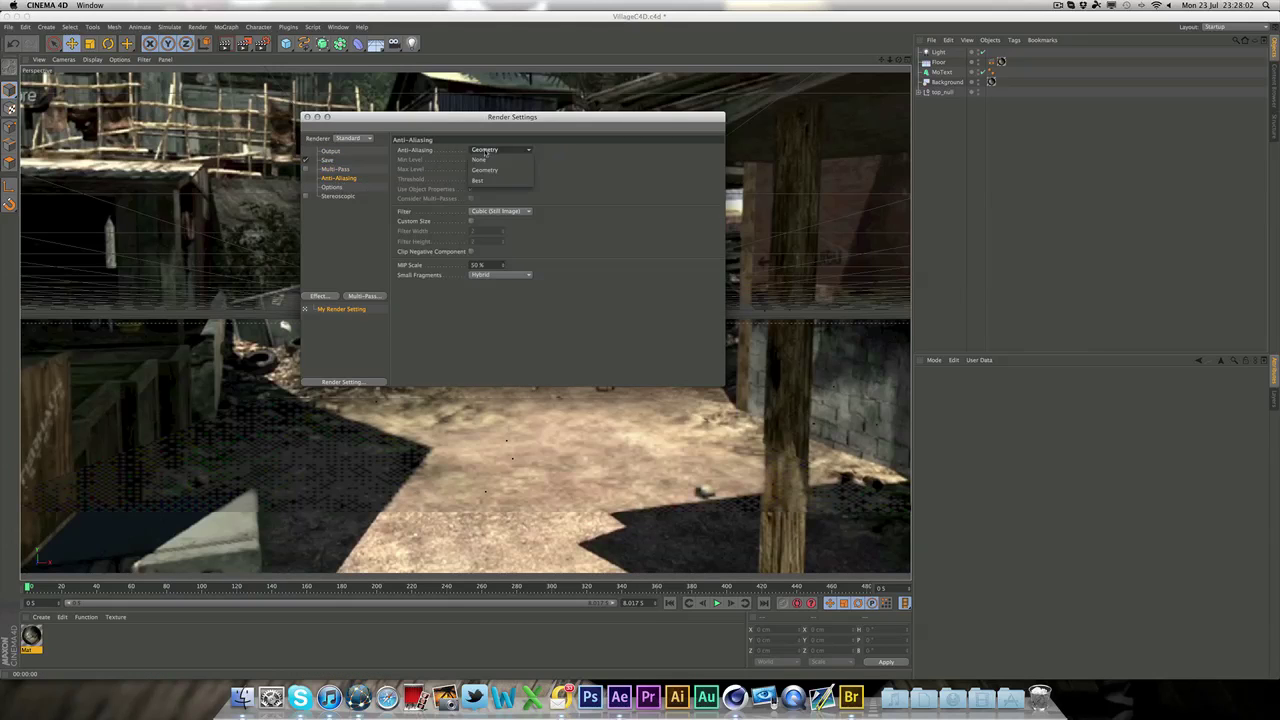
click(495, 171)
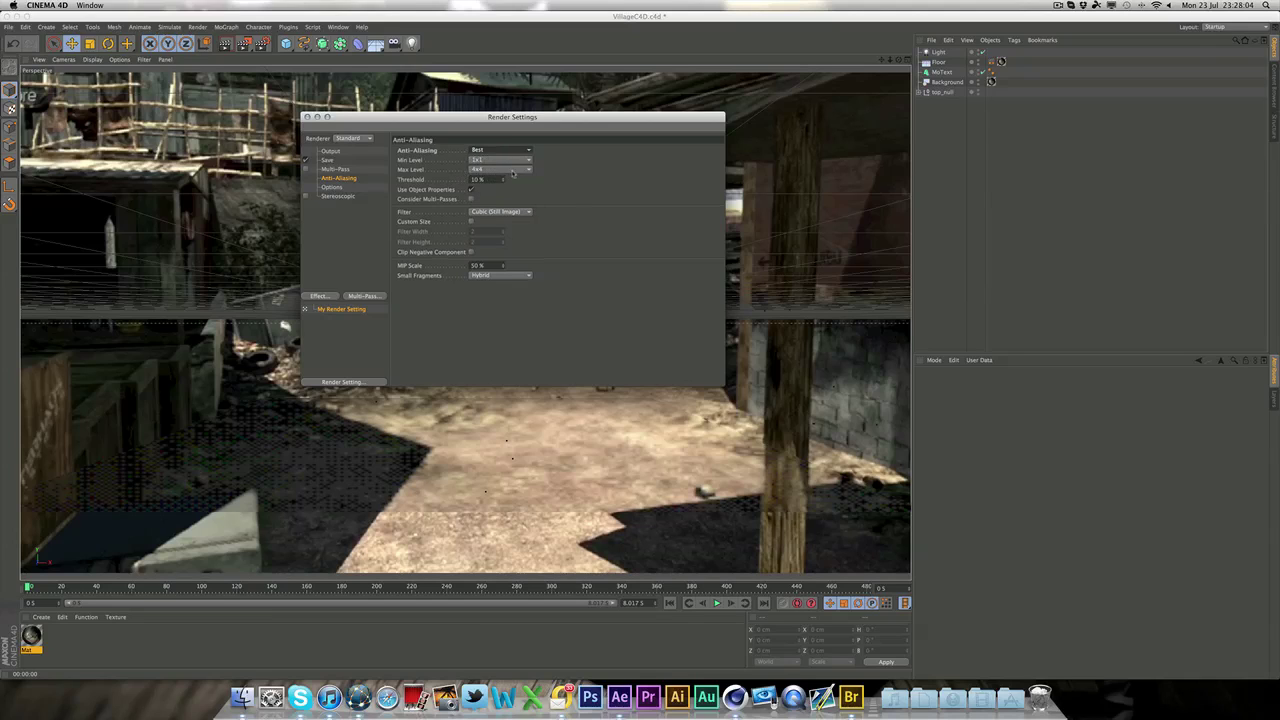
click(512, 173)
click(490, 180)
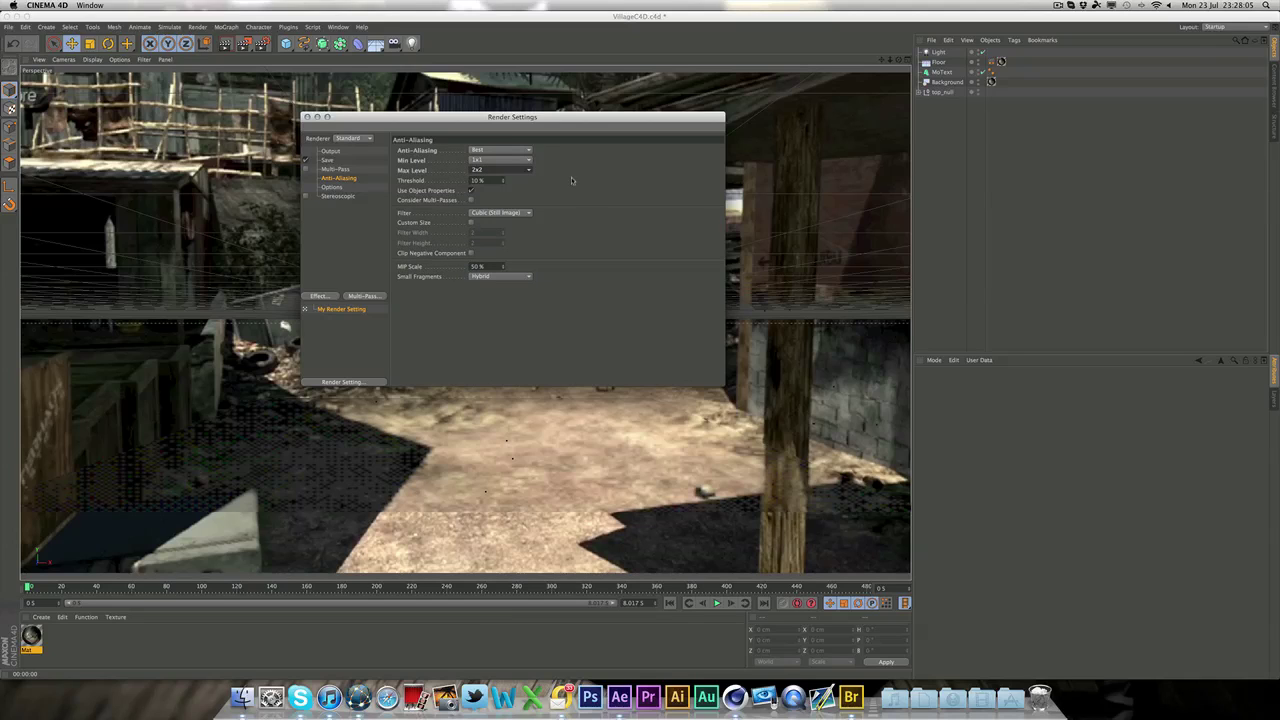
click(472, 171)
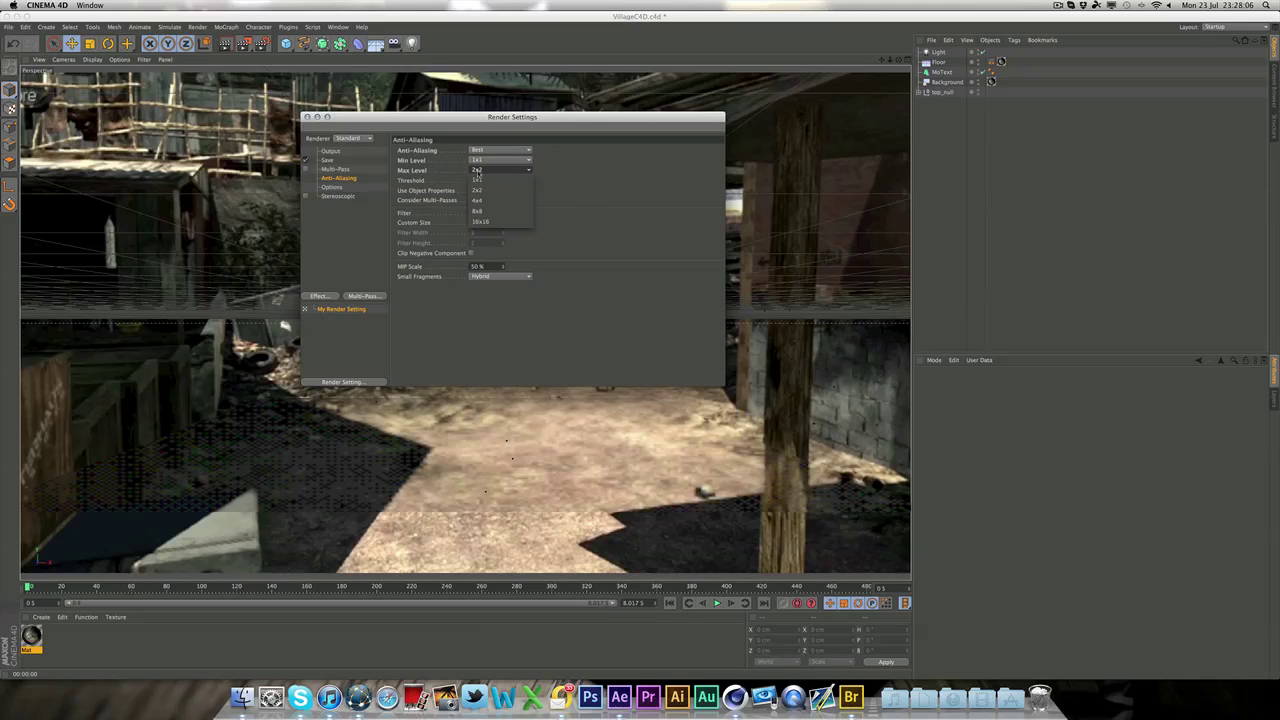
click(486, 194)
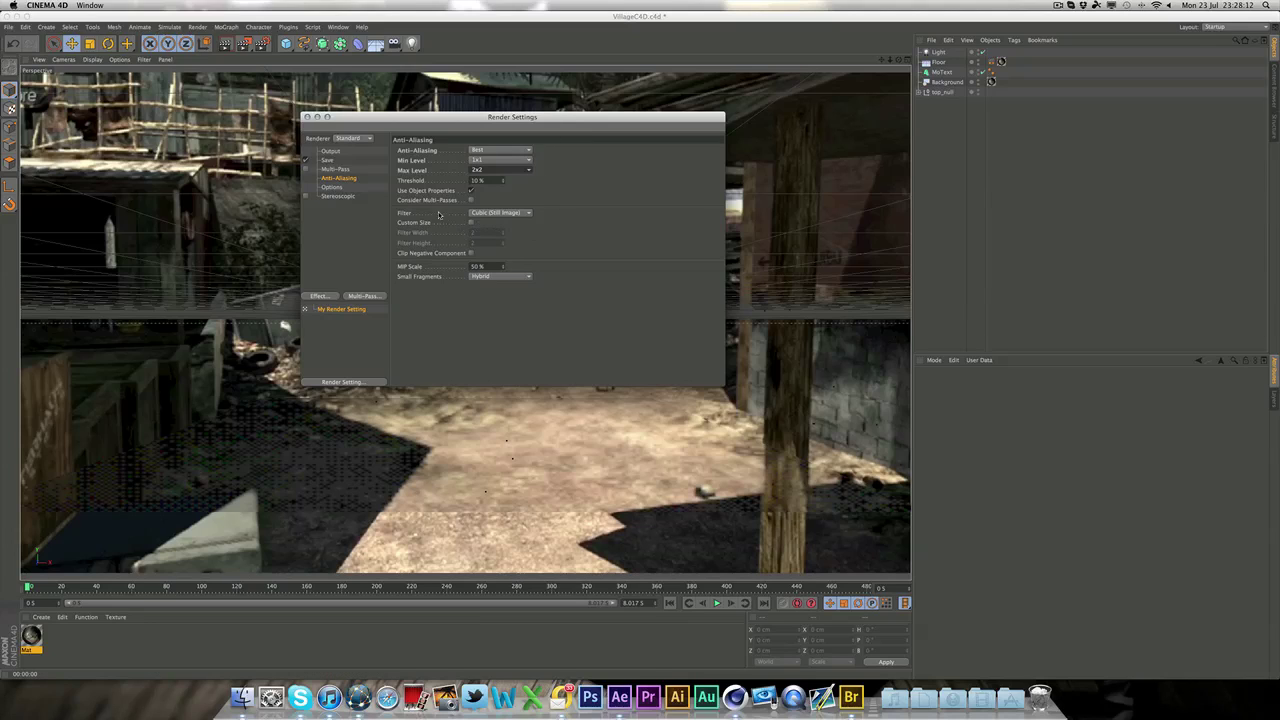
click(498, 213)
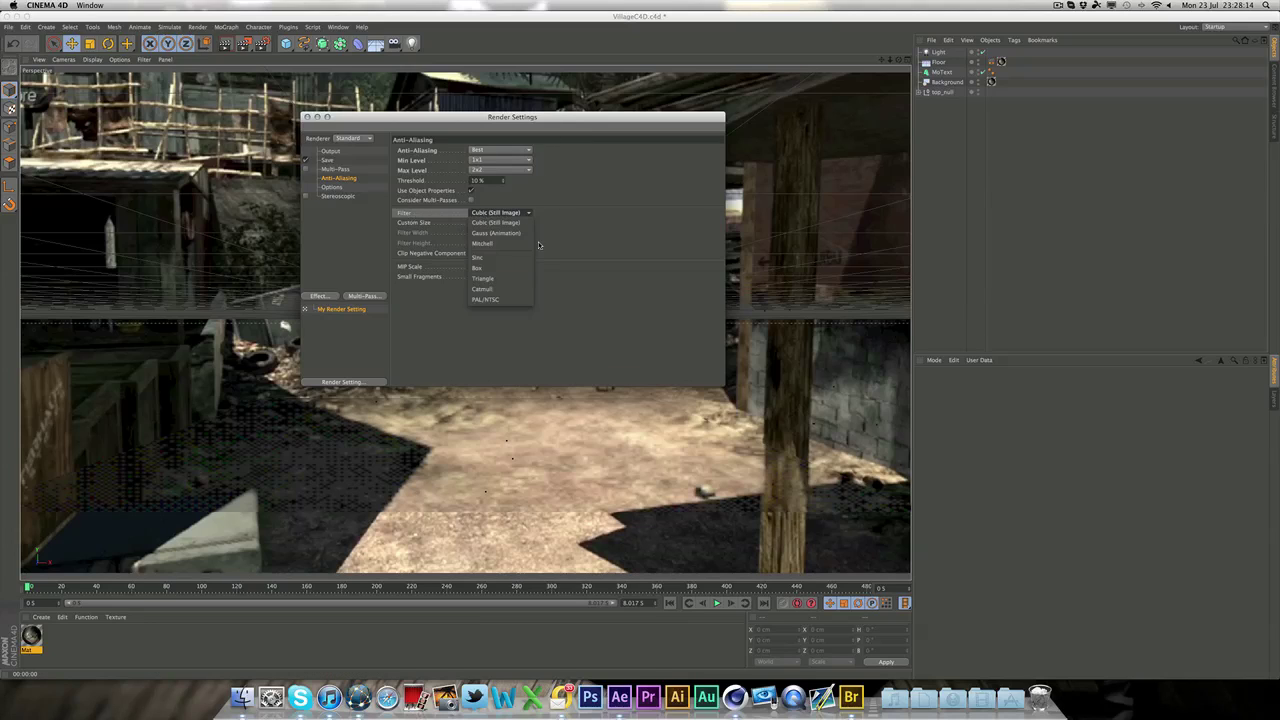
click(526, 234)
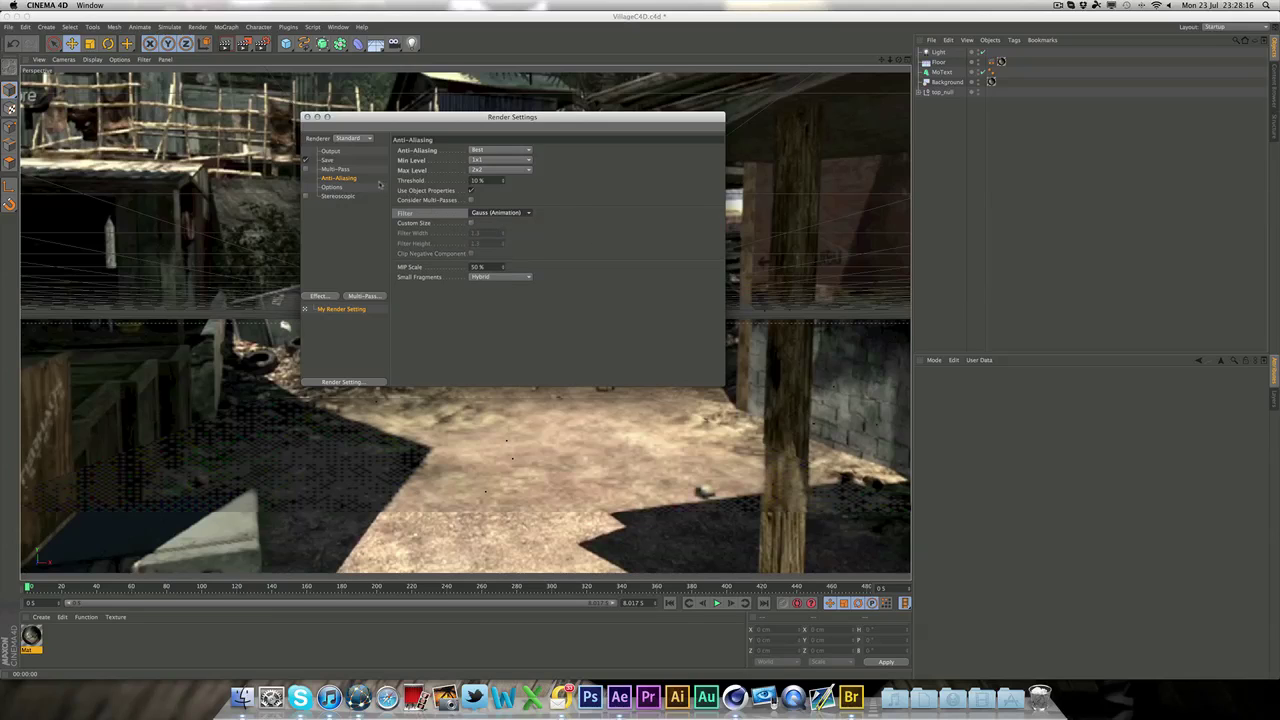
- Review the general render options, including Blurriness and Default Light
click(334, 187)
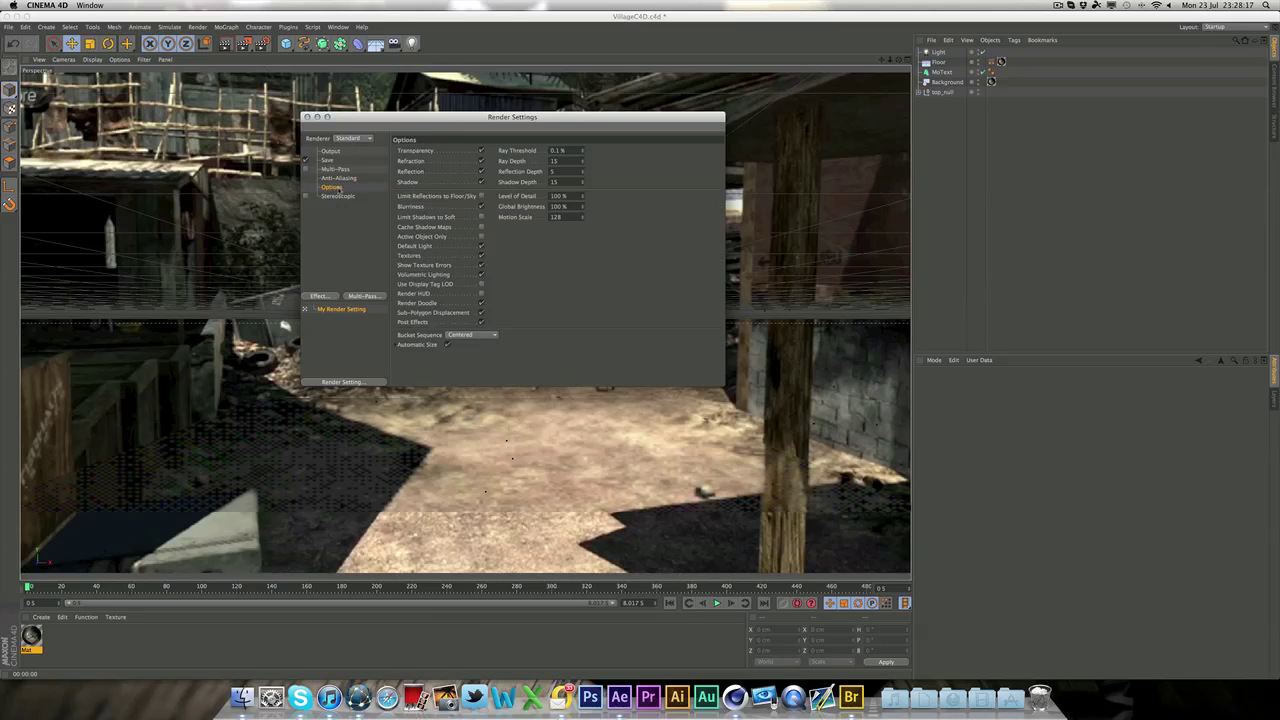
click(482, 207)
click(482, 246)
- Set the render output to a QuickTime Movie saved as Village3D in the Tutorial folder
click(336, 161)
click(492, 181)
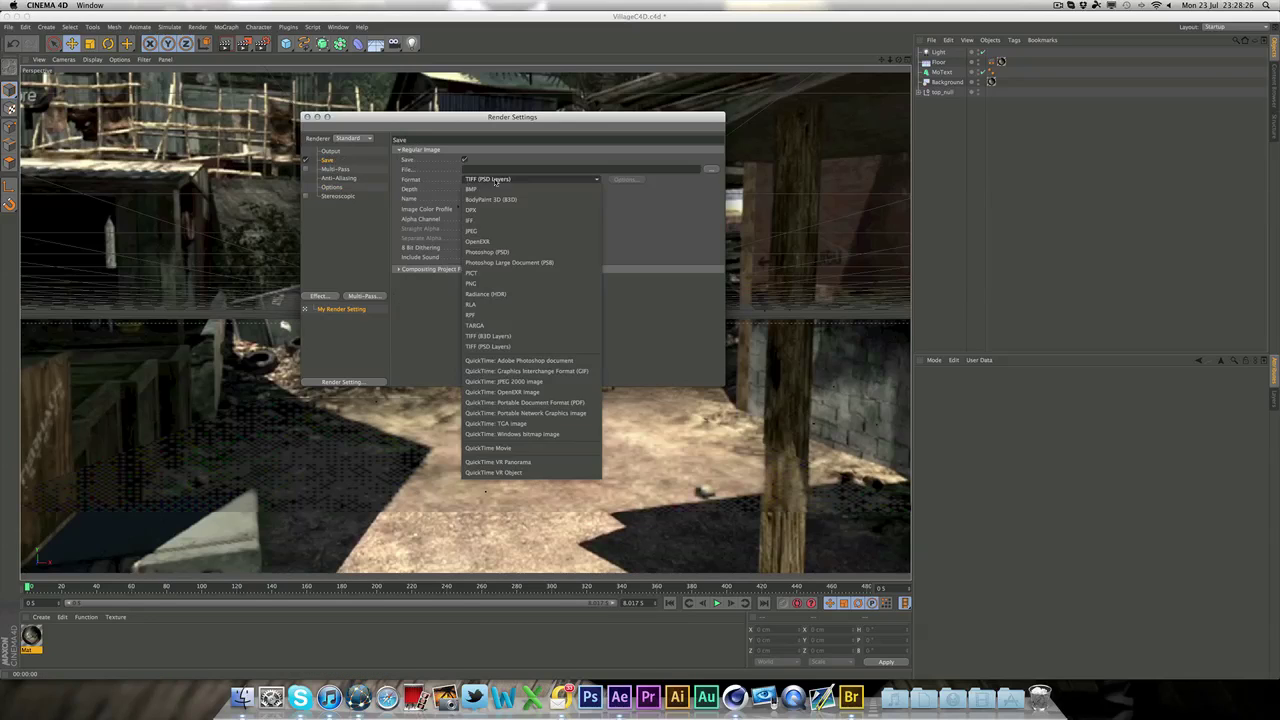
click(494, 448)
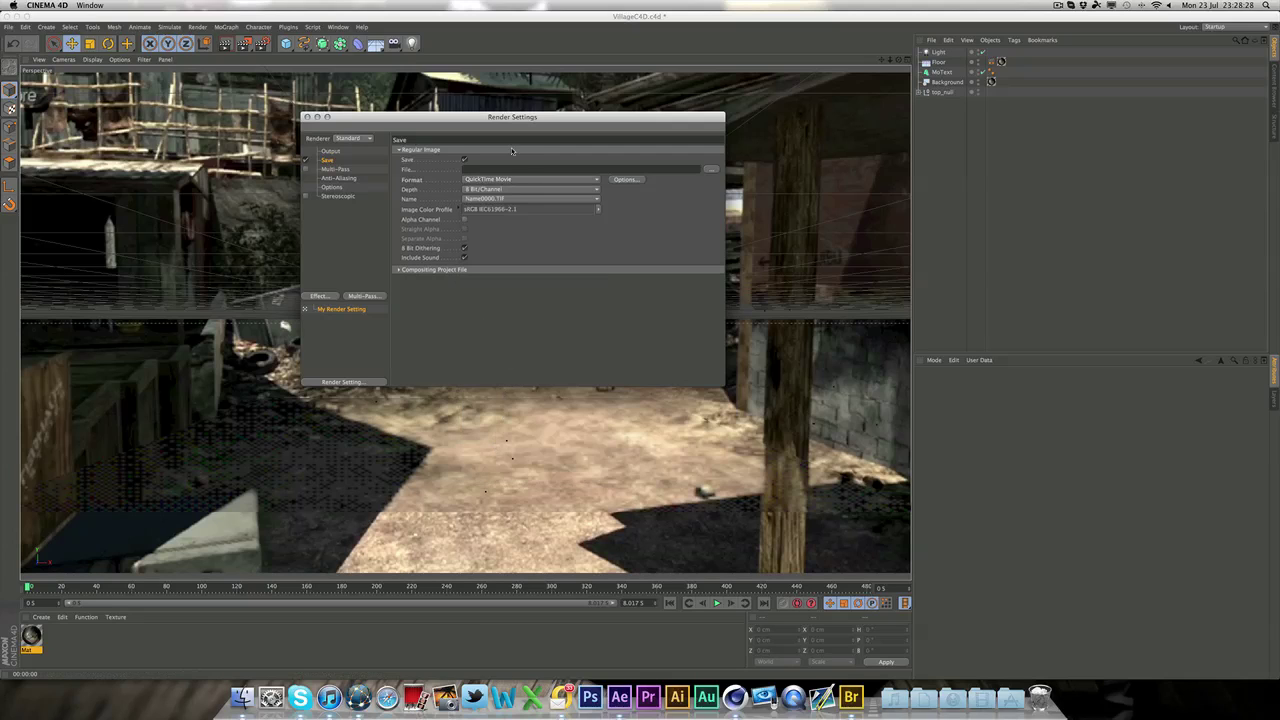
click(709, 168)
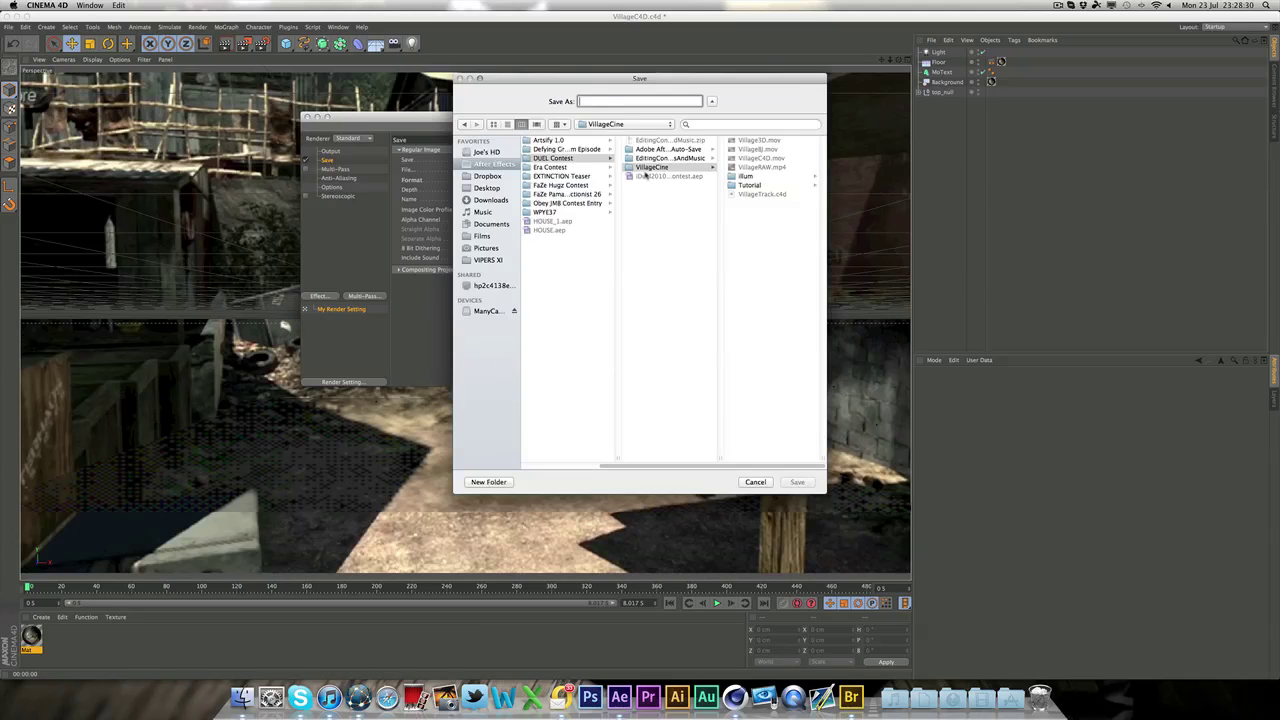
click(768, 186)
click(658, 101)
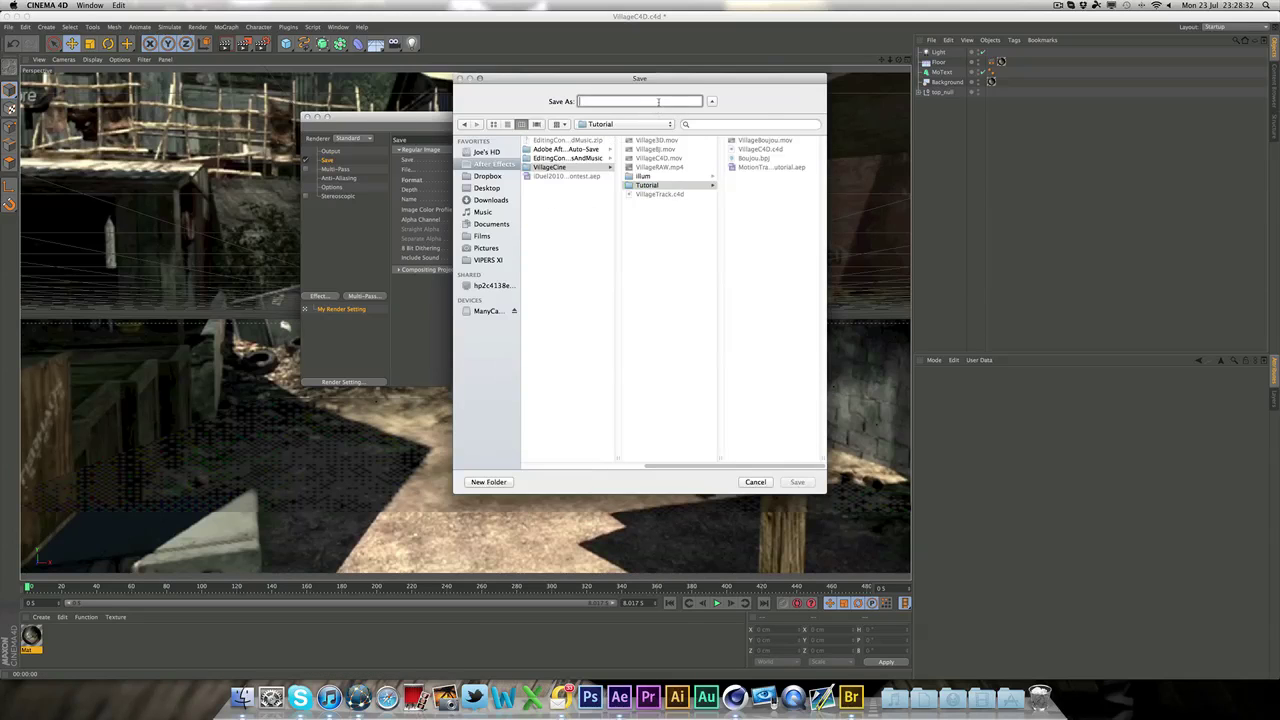
text(Village3D)
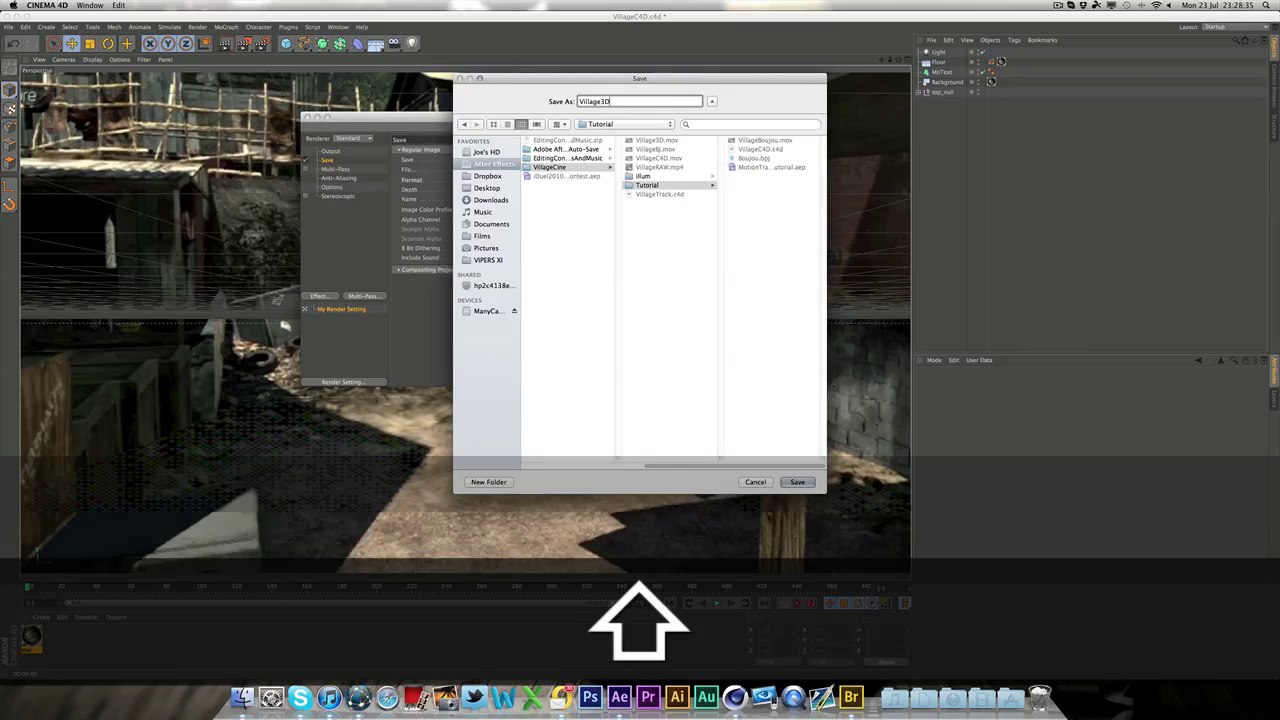
key(Return)
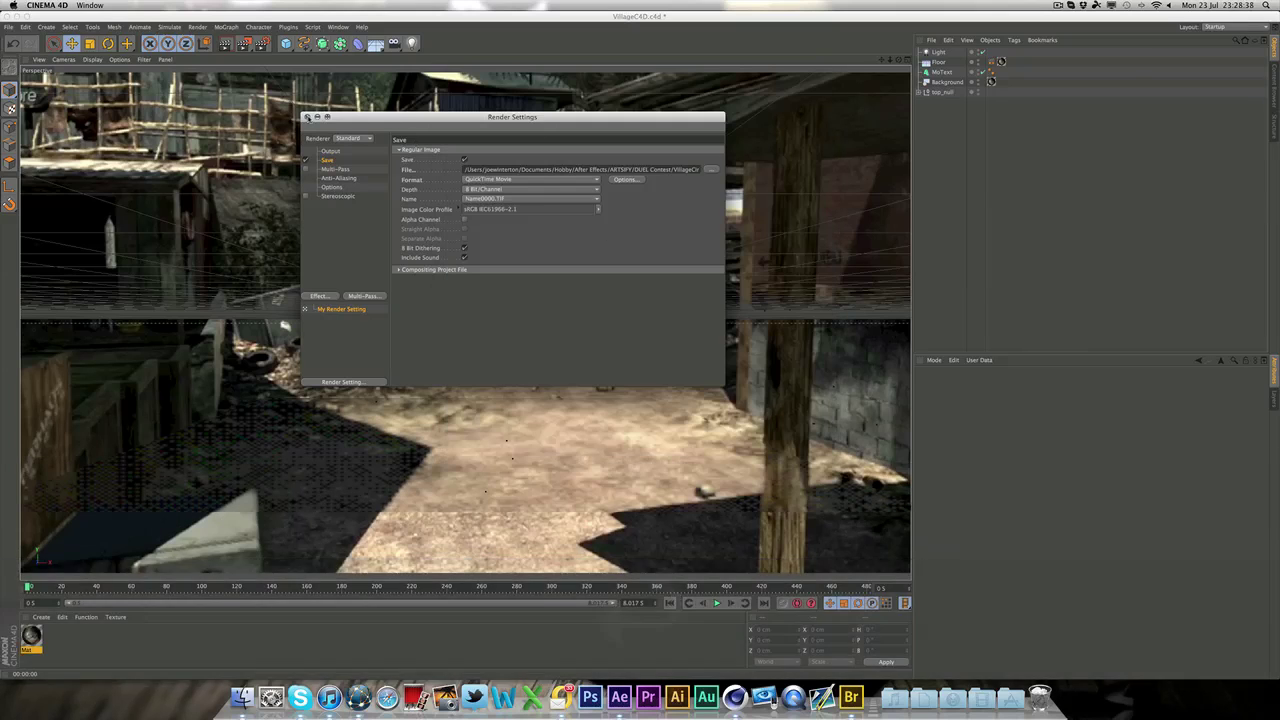
- Render the full animation to the Picture Viewer, enlarge the viewer and review the first rendered frames
click(307, 117)
click(244, 43)
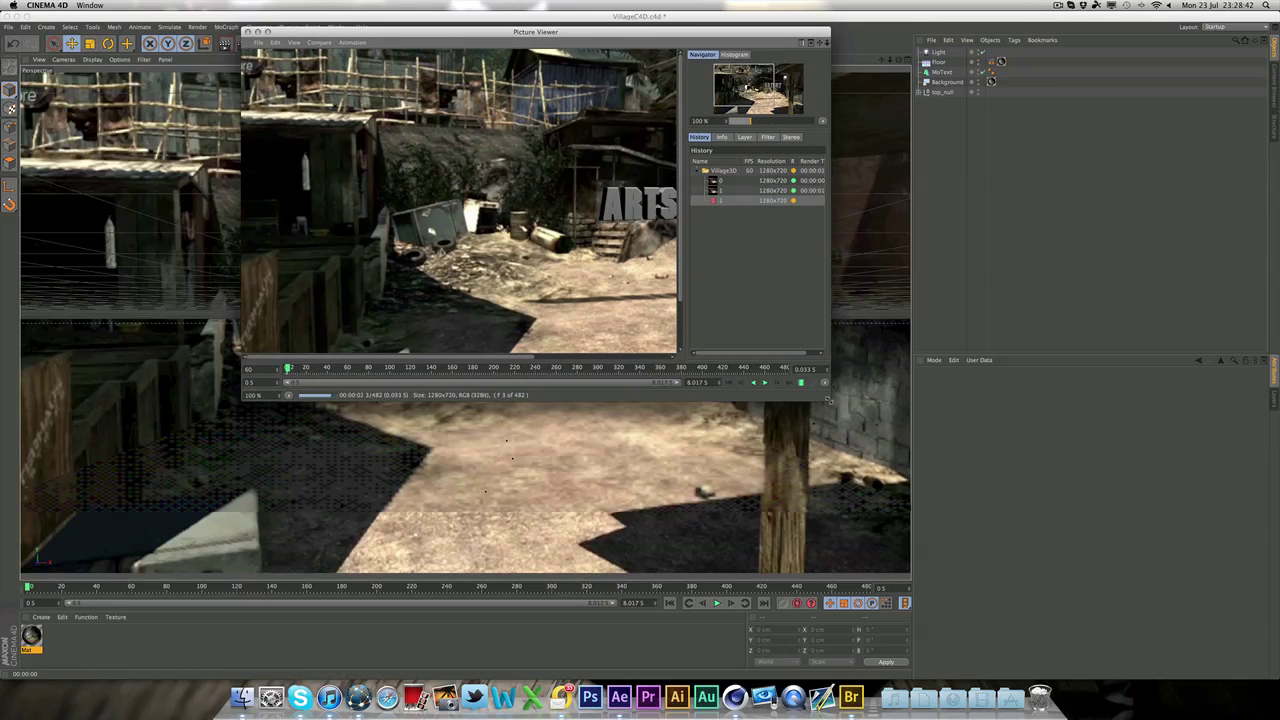
drag(838, 404, 1108, 560)
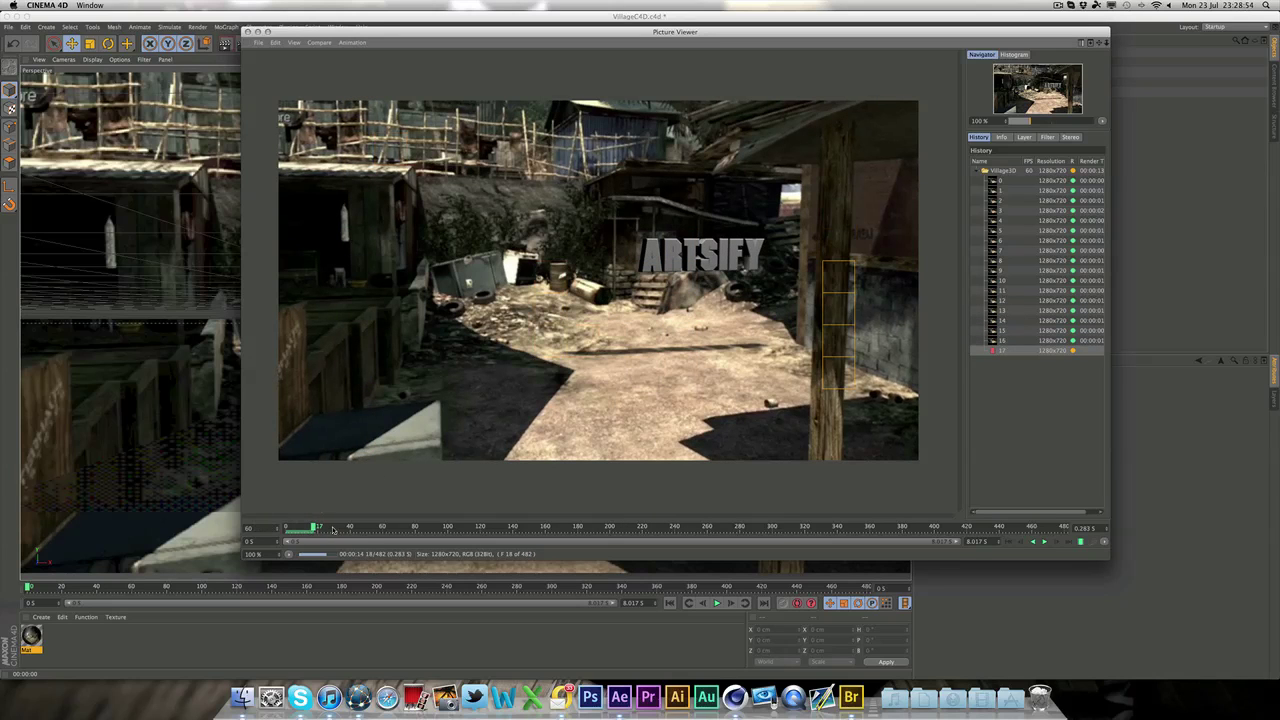
drag(316, 527, 225, 528)
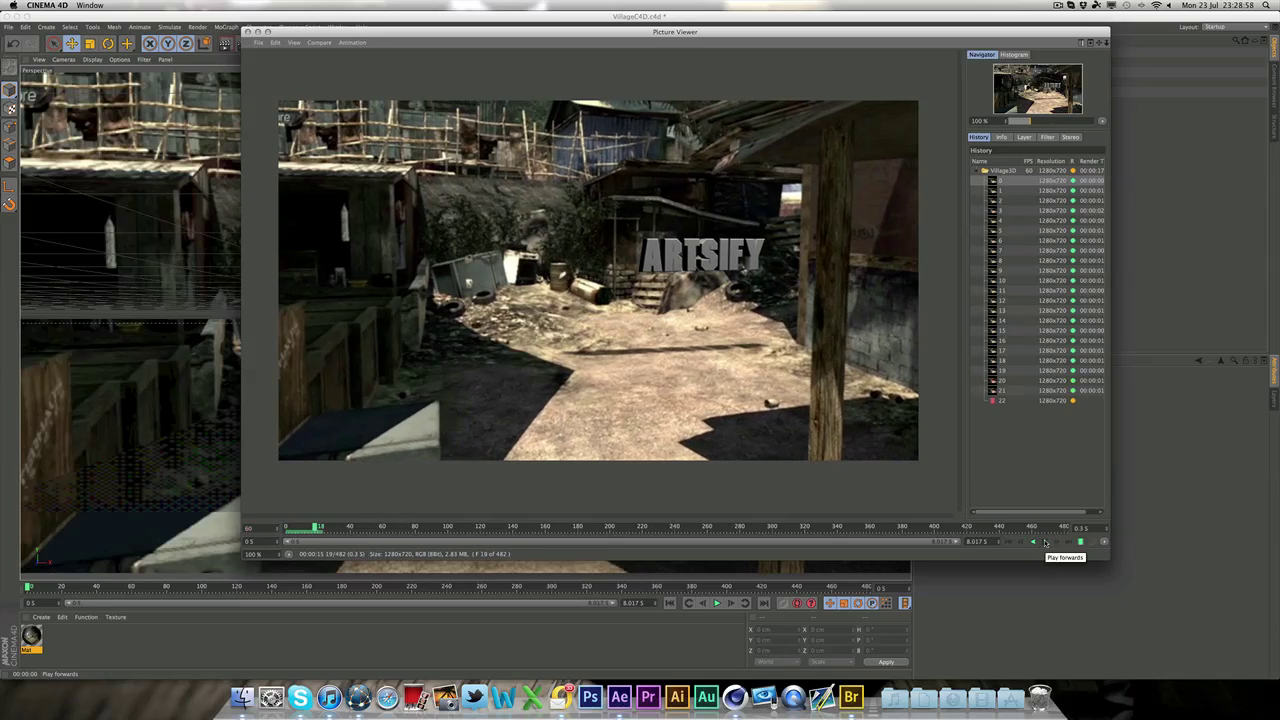
click(287, 527)
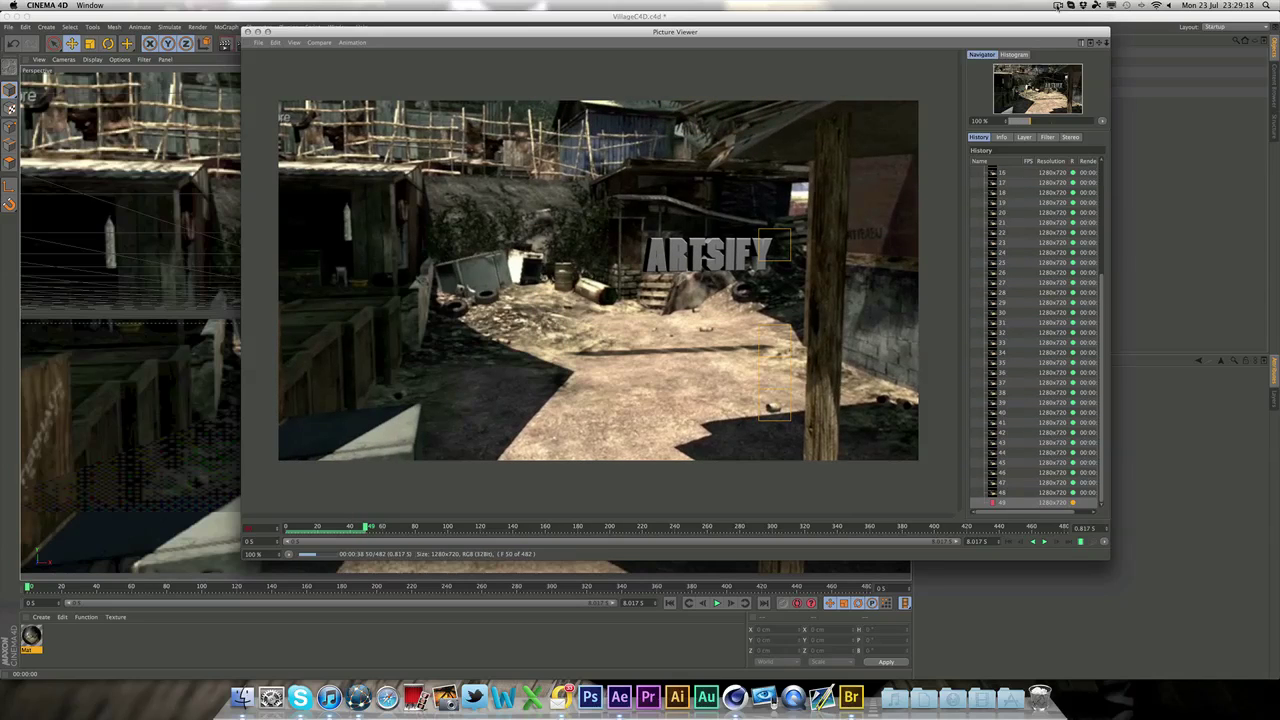
click(1058, 6)
click(1070, 37)
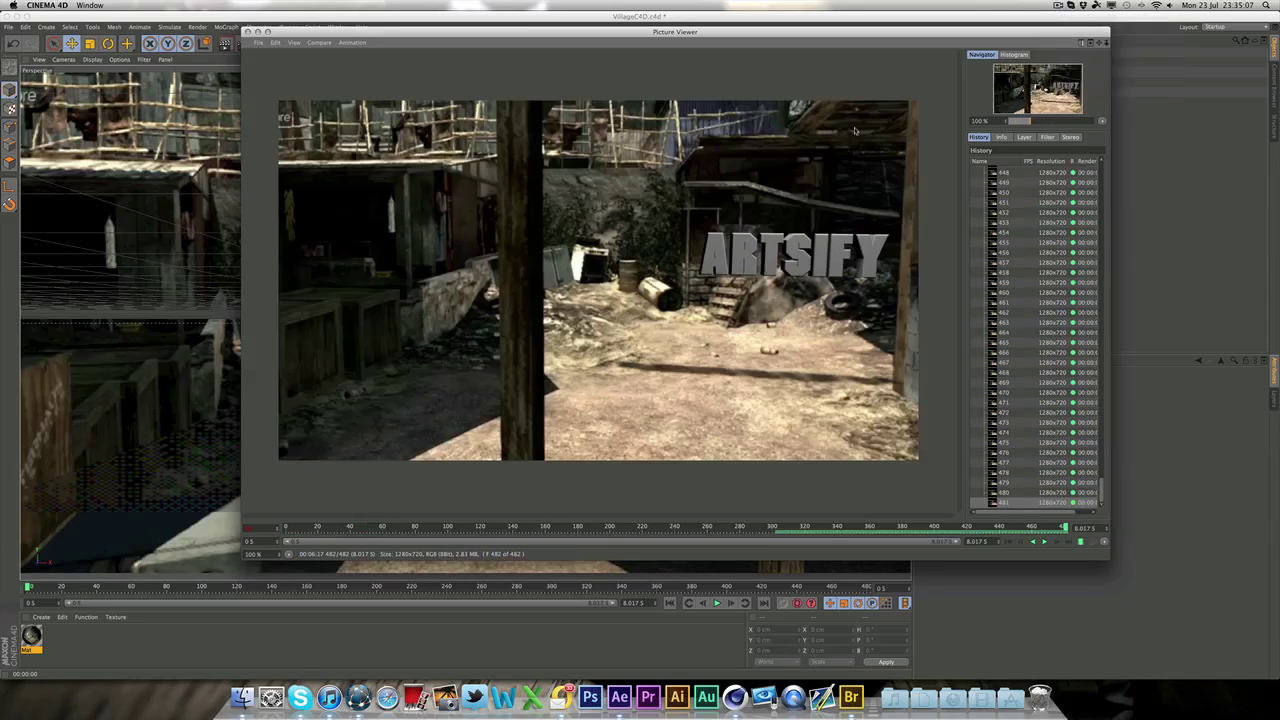
- Play back the finished render from frame 301 to check the text's tracking and shadow
click(778, 528)
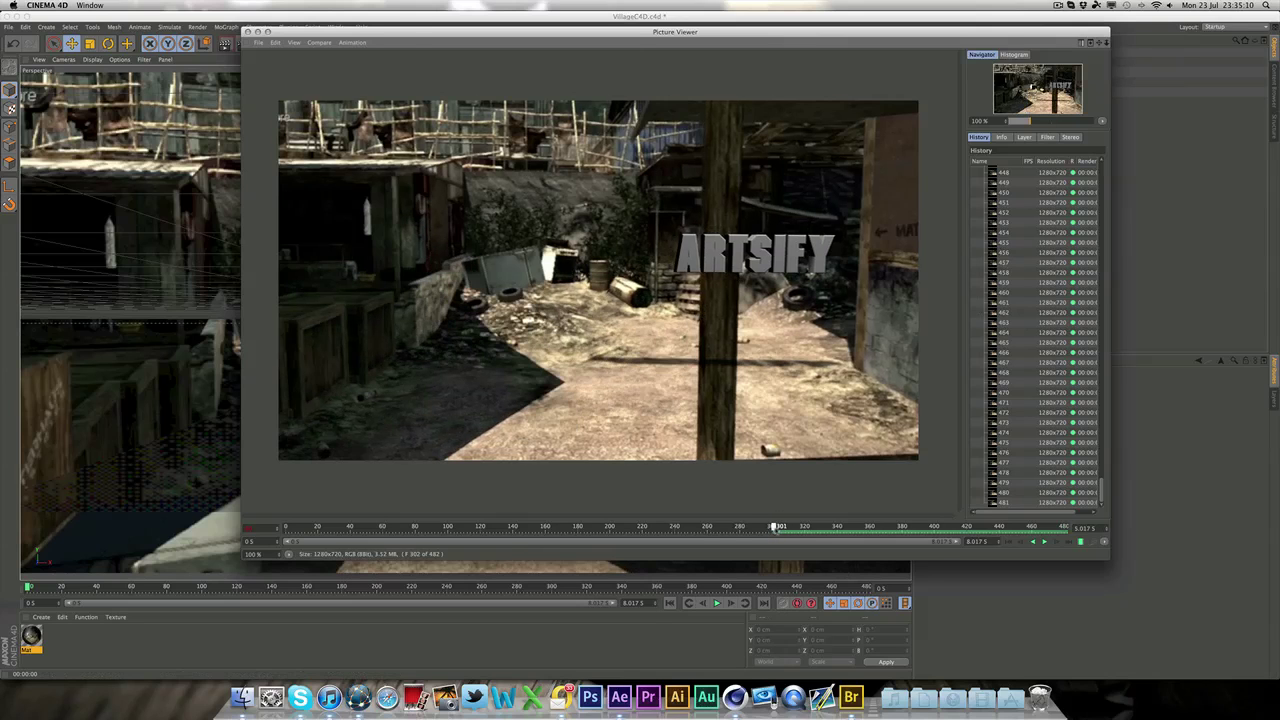
click(1044, 542)
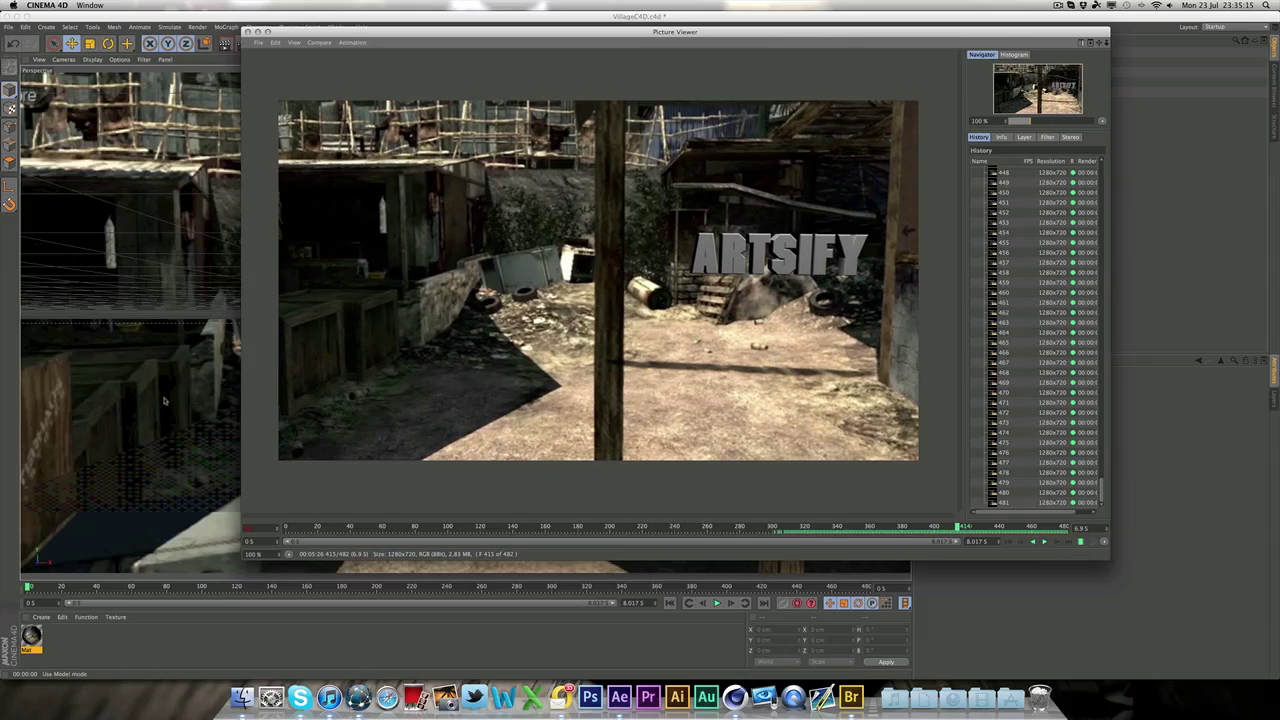
- Switch to After Effects and import Village3D.mov from the VillageCine project's Tutorial folder
click(619, 697)
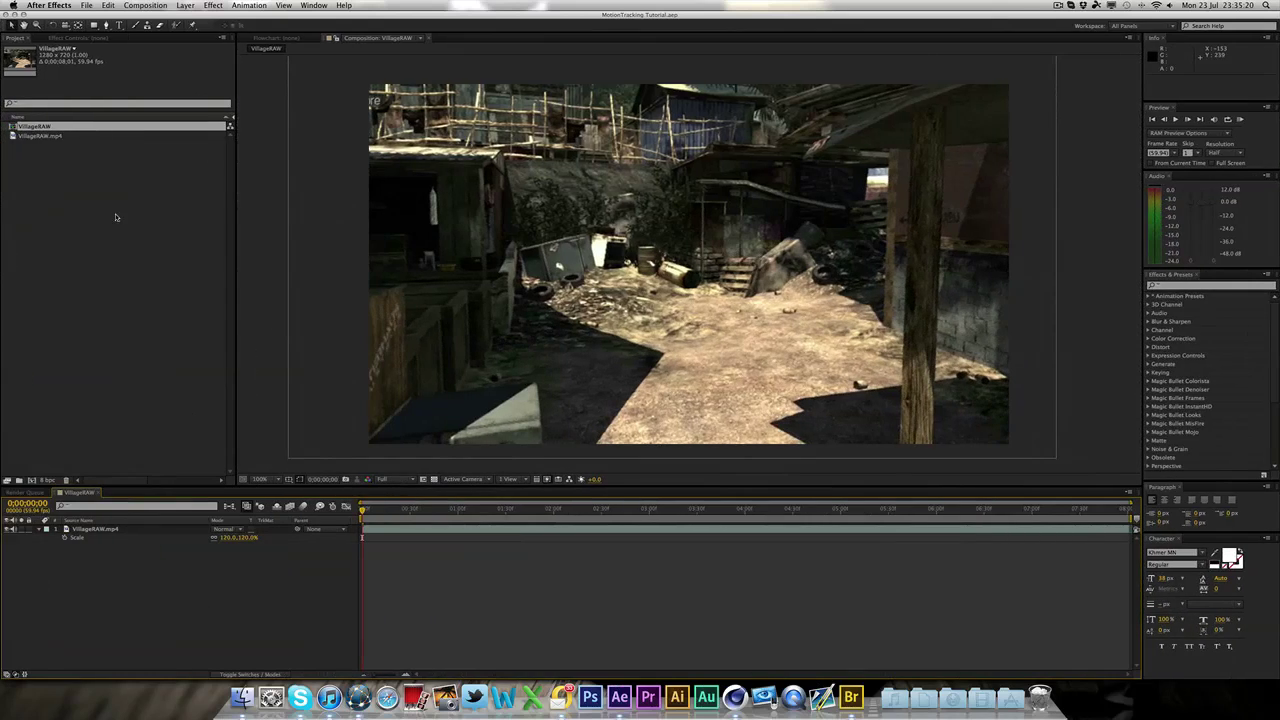
click(25, 219)
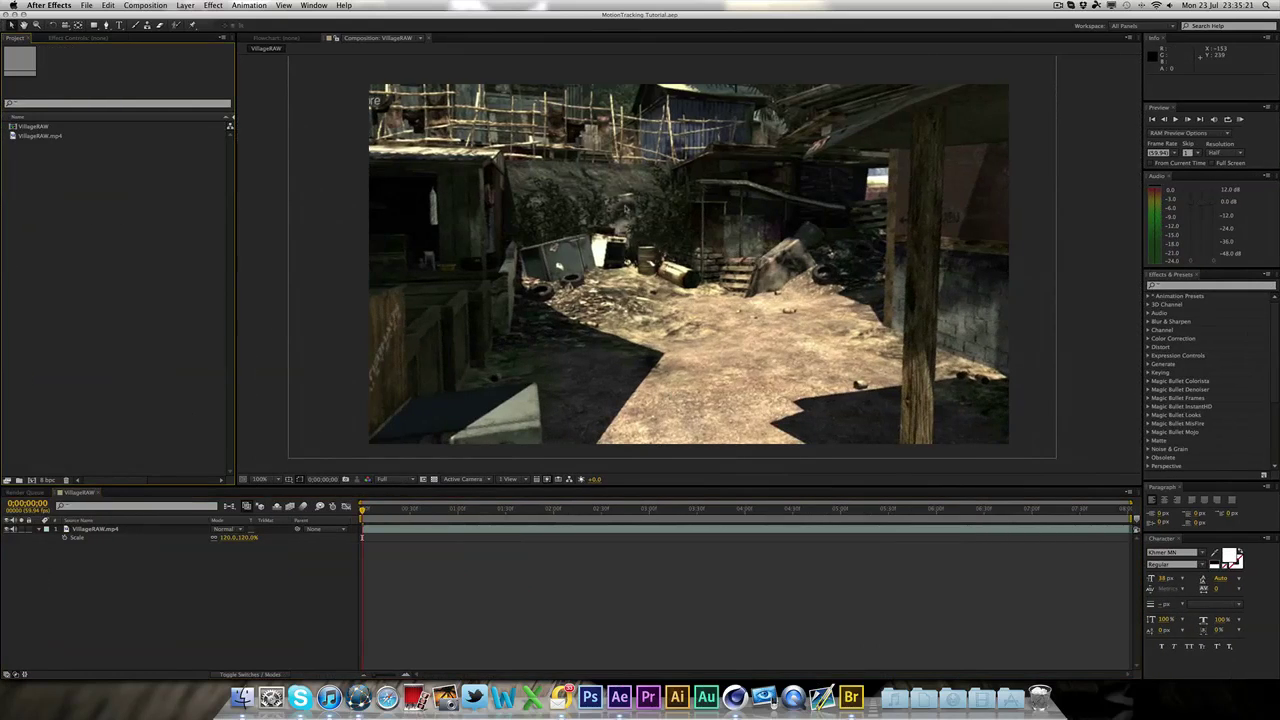
key(super+i)
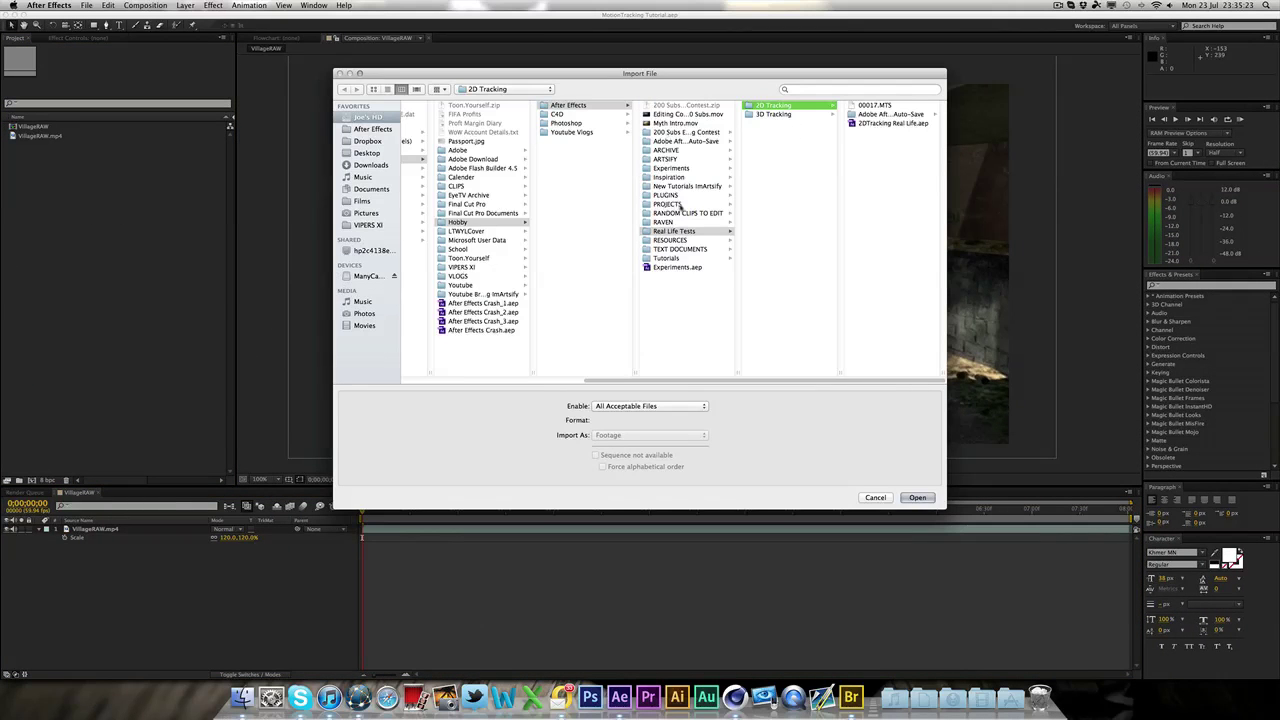
click(683, 162)
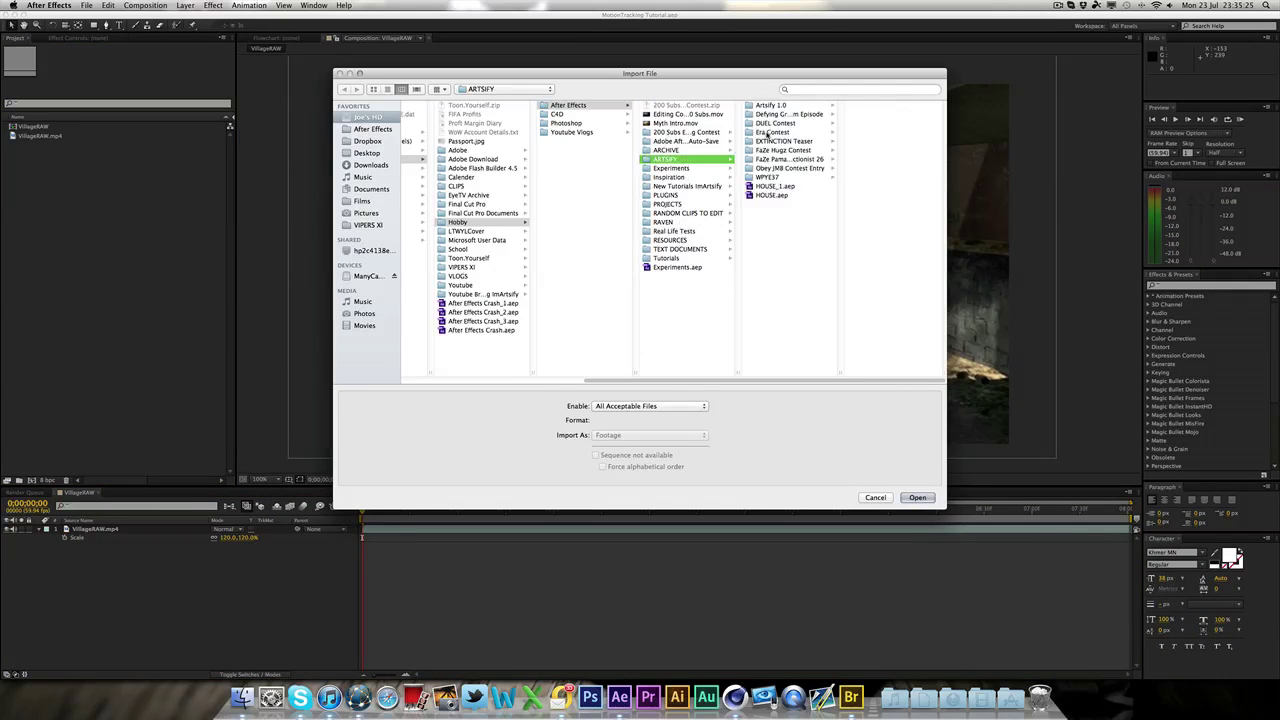
click(776, 124)
click(868, 133)
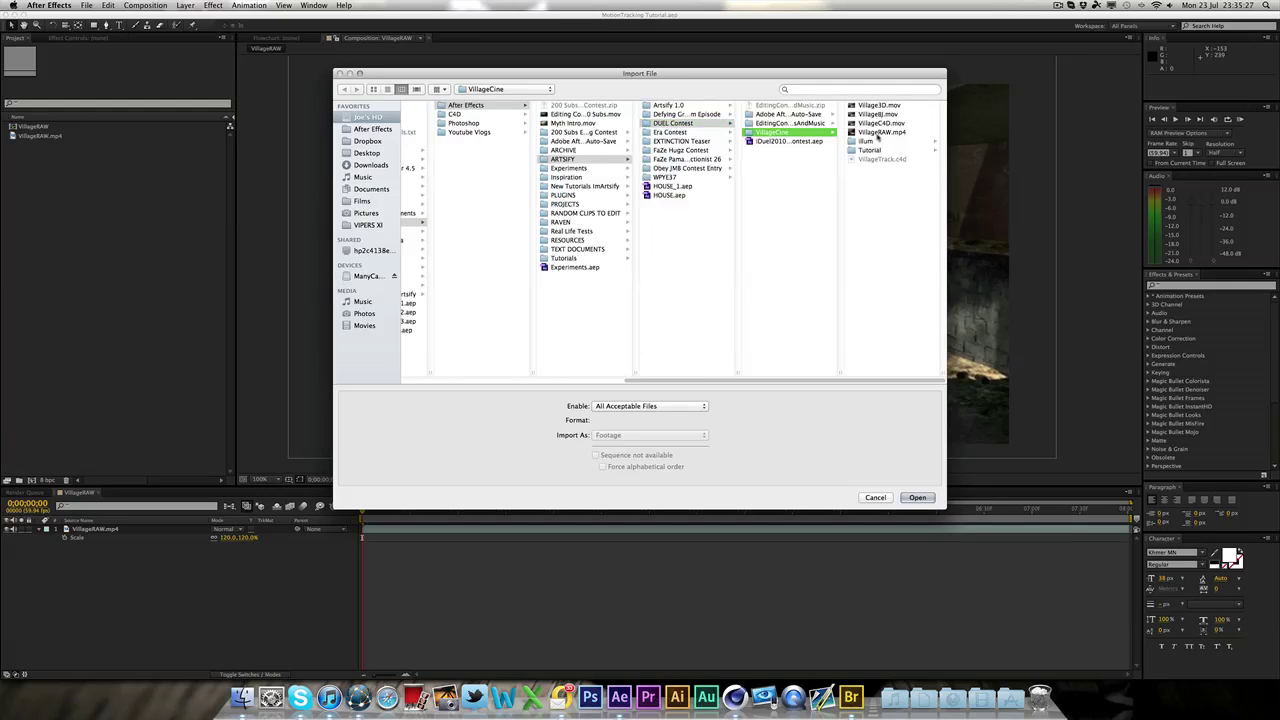
click(878, 151)
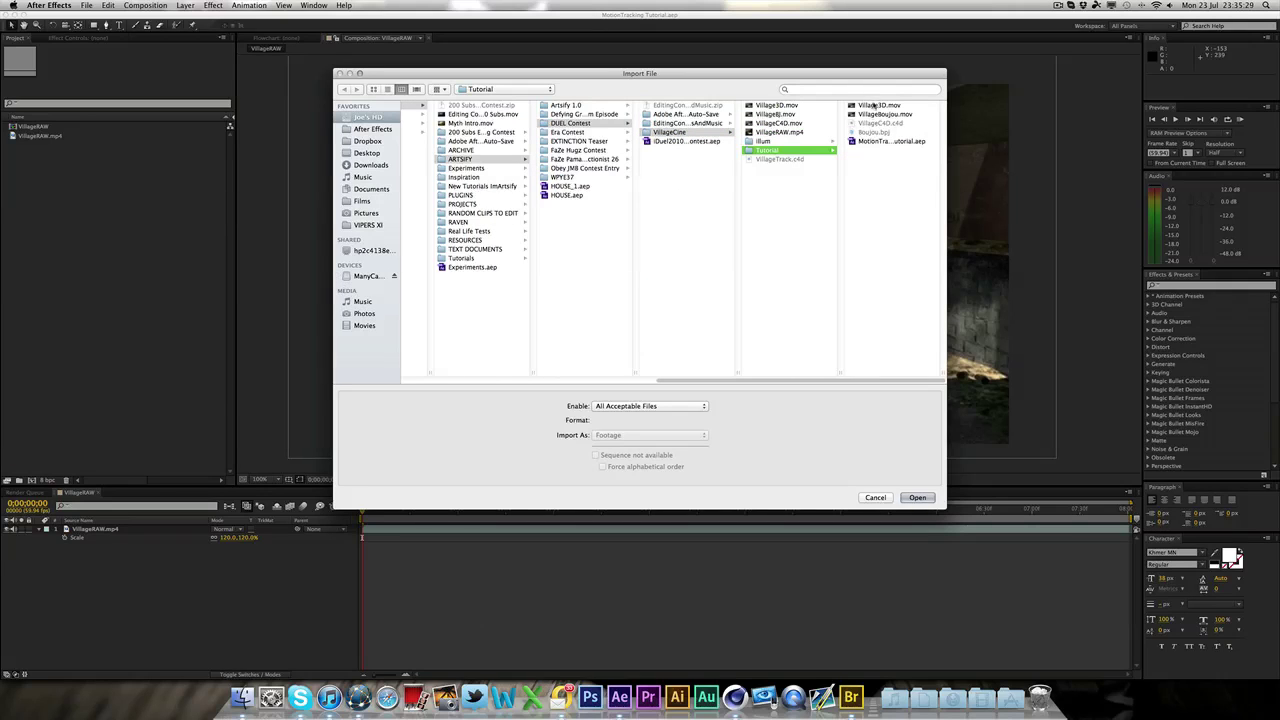
click(880, 106)
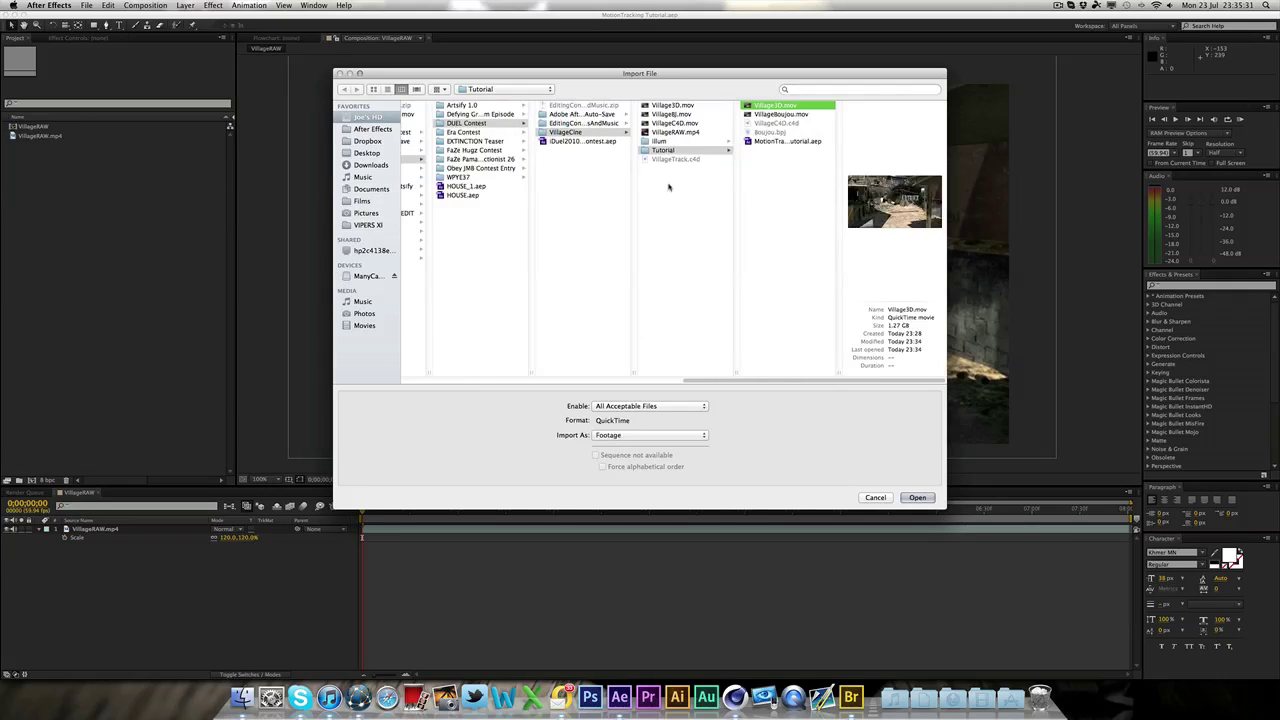
drag(887, 325, 898, 325)
click(905, 332)
click(917, 497)
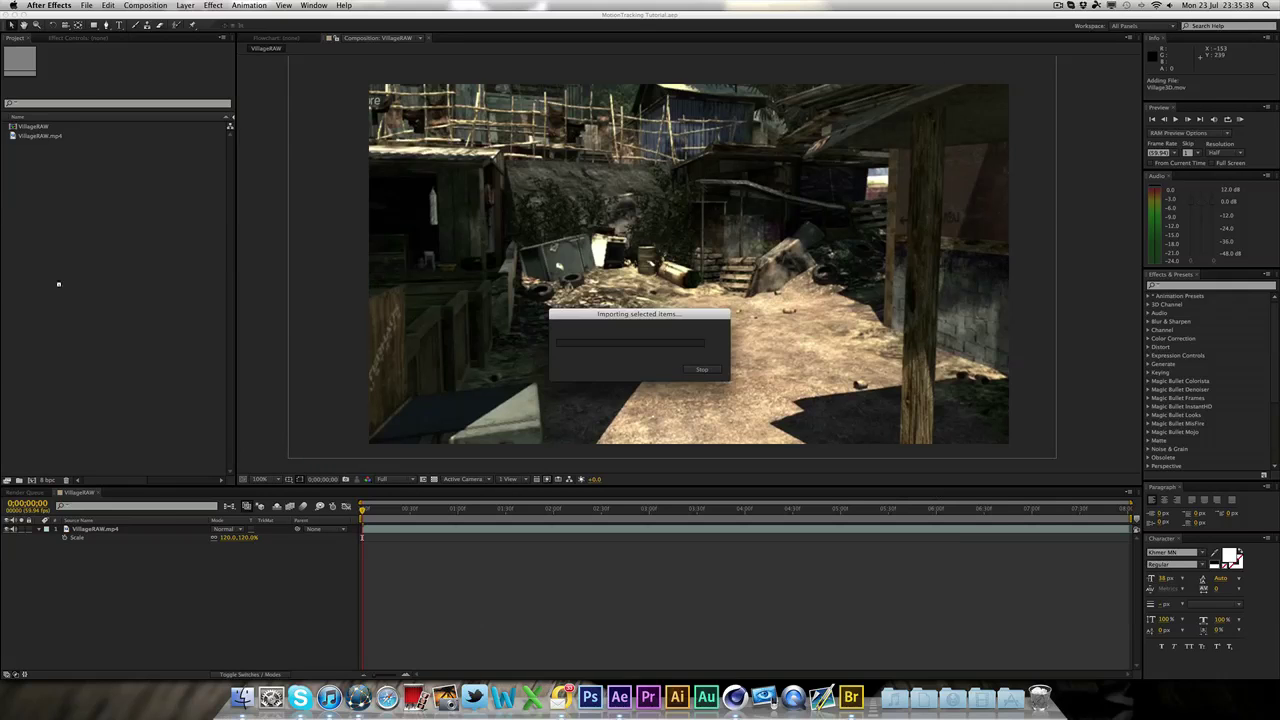
- Add Village3D.mov above the raw footage in the VillageRAW composition and scrub through it to check the text and shadow
click(128, 171)
drag(67, 127, 92, 530)
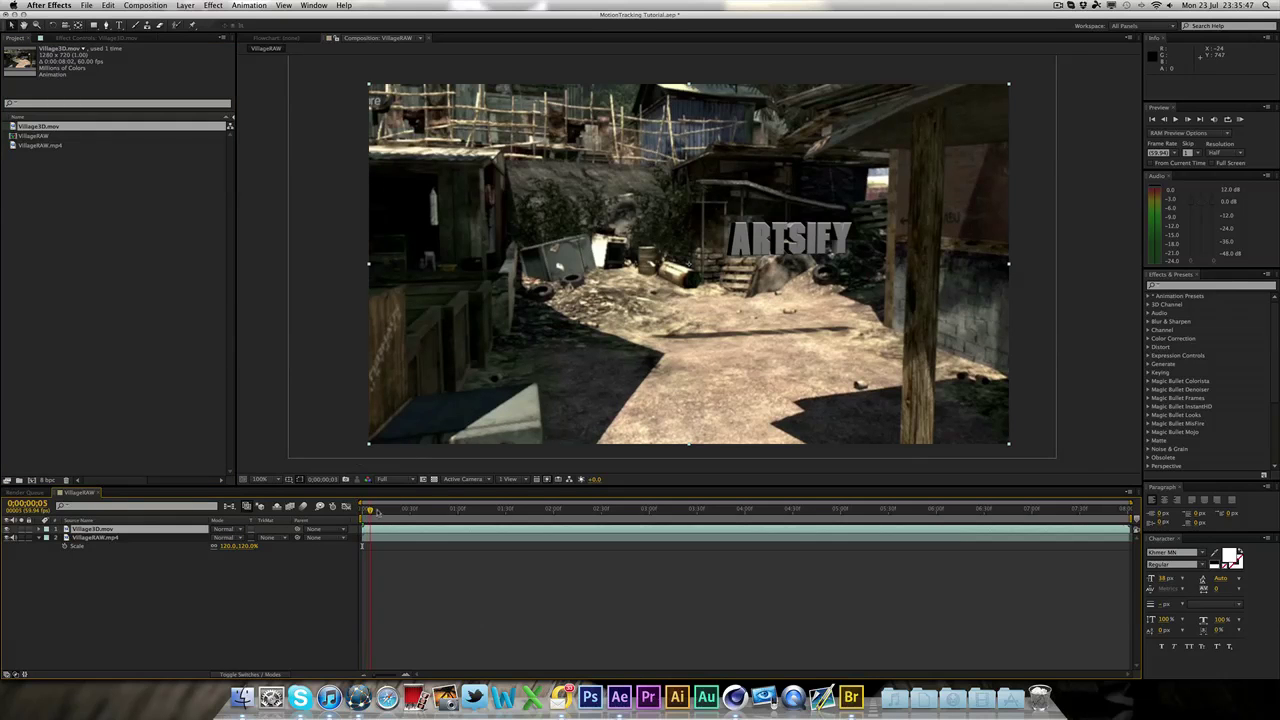
drag(377, 511, 1070, 522)
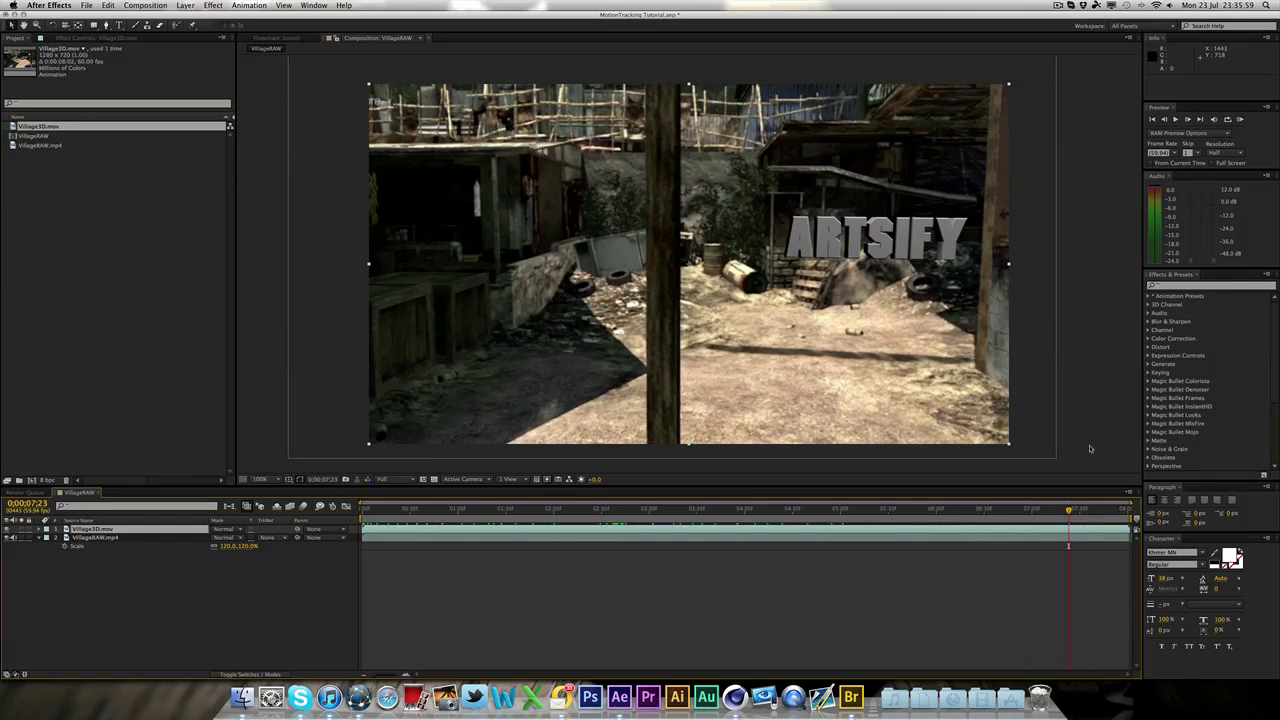
drag(1068, 512, 797, 513)
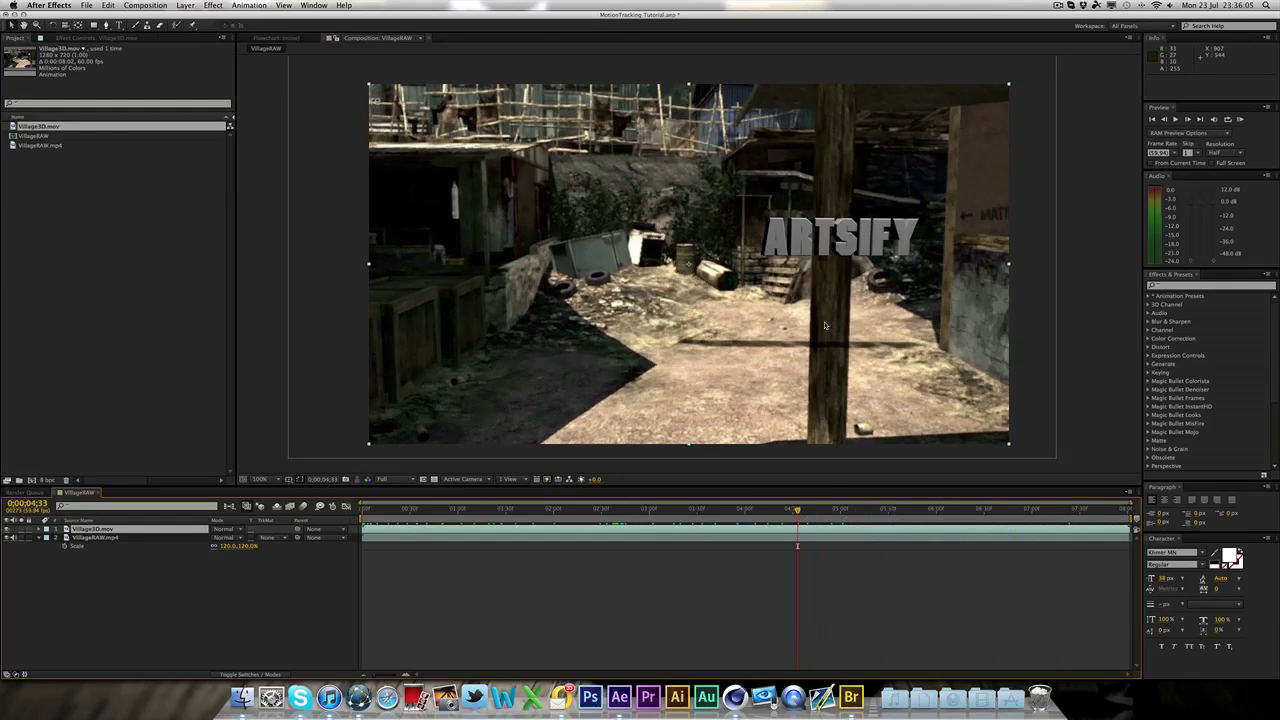
drag(788, 513, 520, 513)
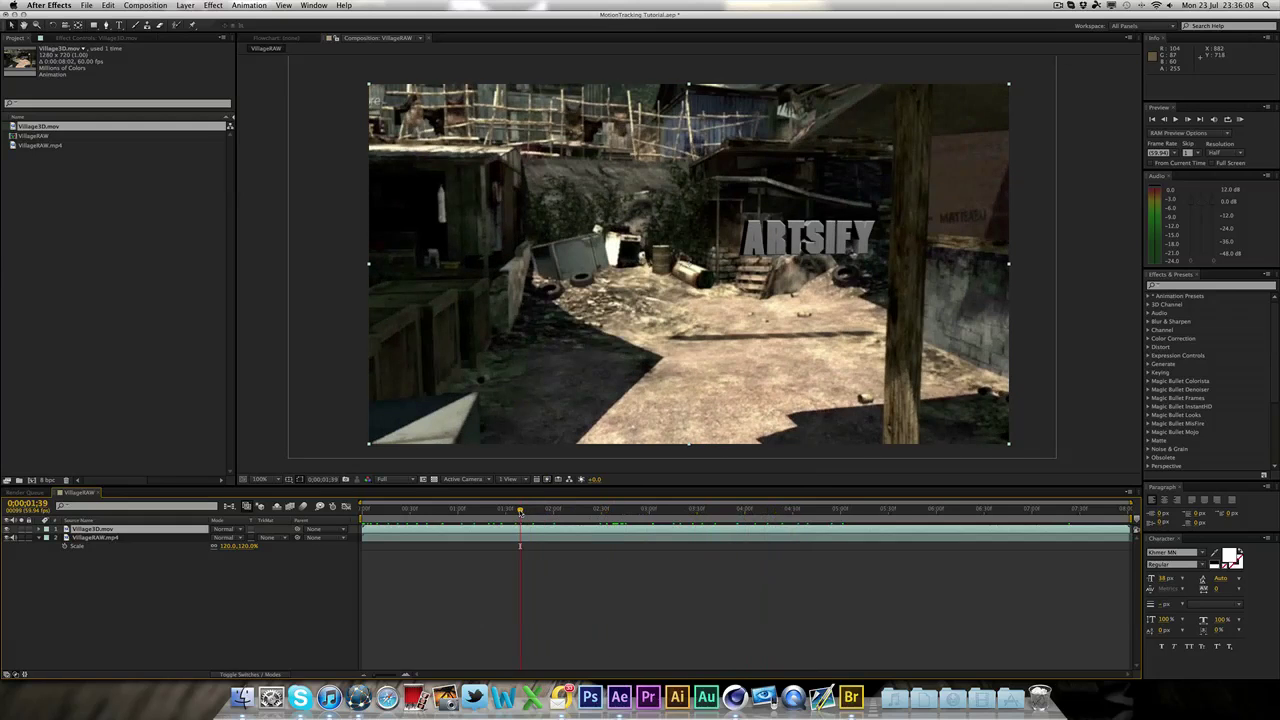
- Import VillageBoujou.mov from the Tutorial folder and place it directly below the Village3D.mov layer
click(118, 537)
double_click(114, 414)
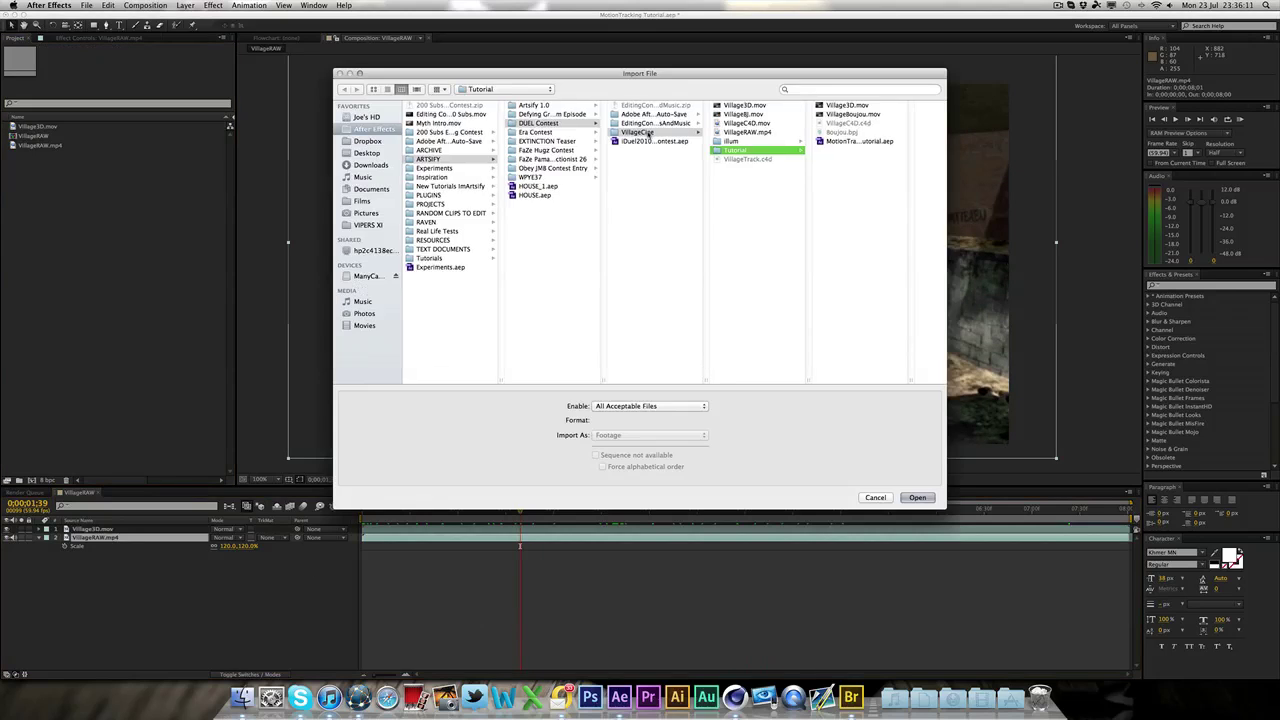
click(855, 115)
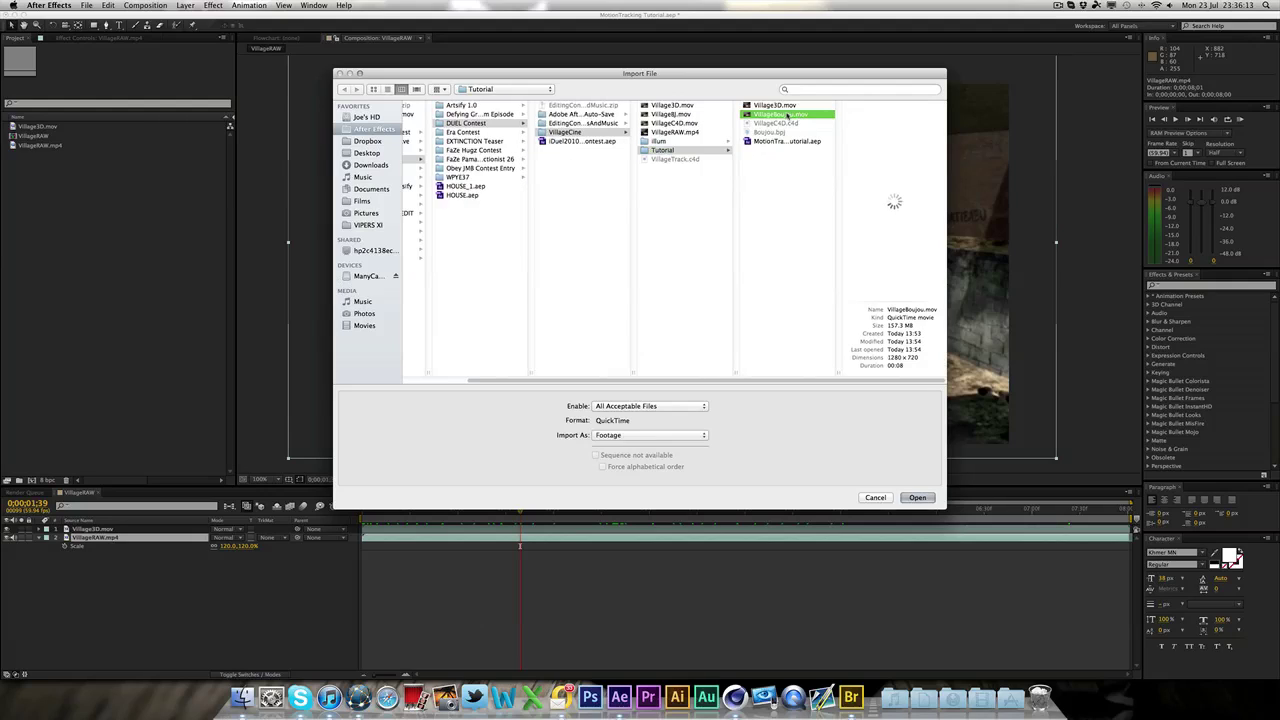
click(917, 497)
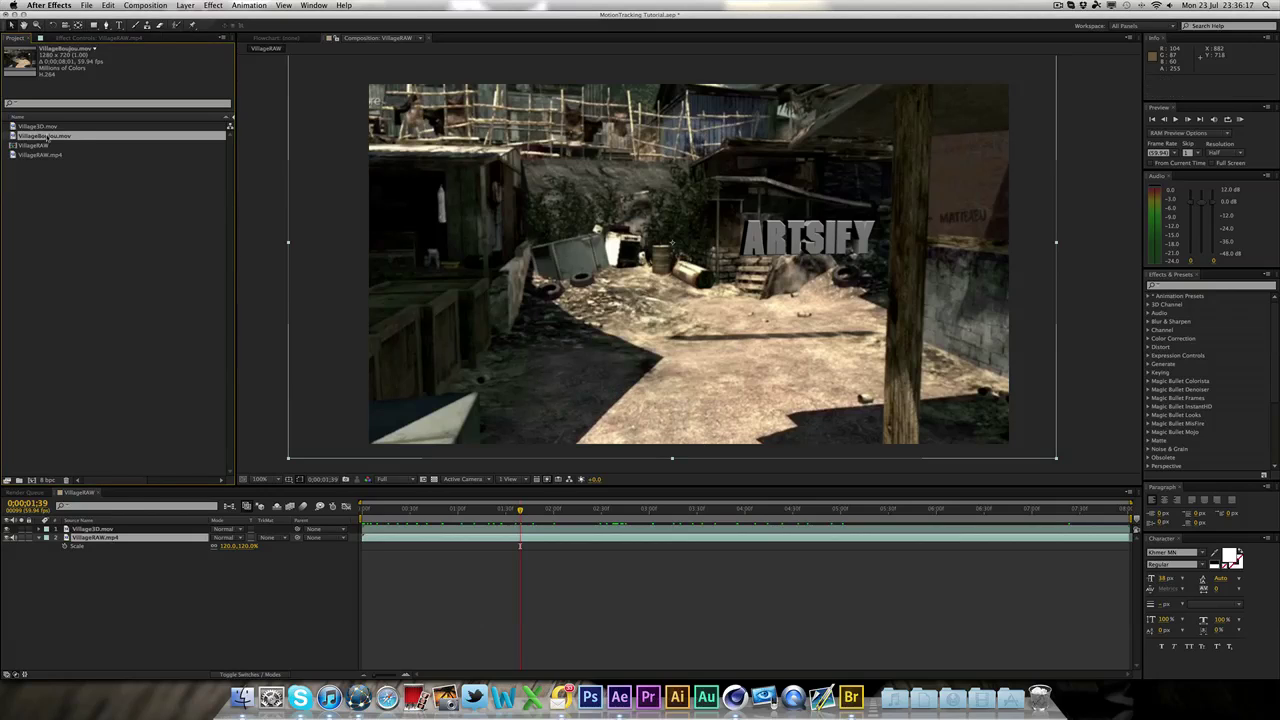
drag(48, 138, 127, 537)
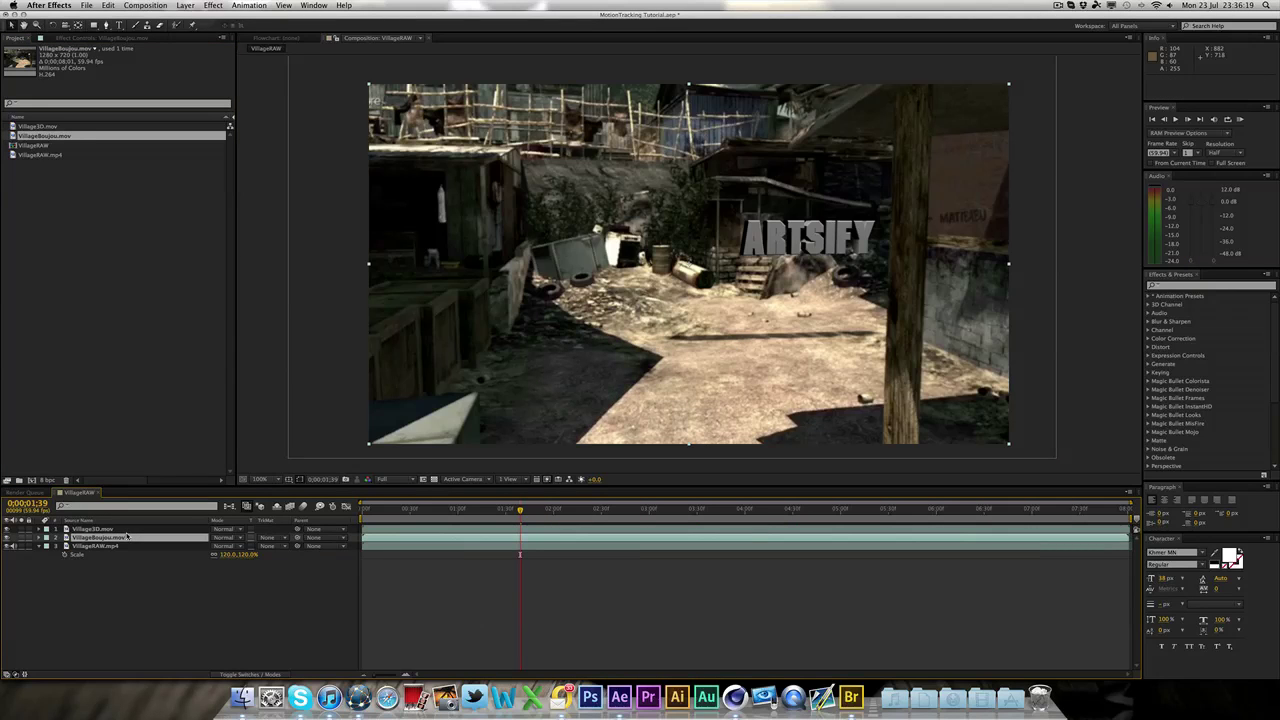
- Delete the VillageRAW.mp4 layer and toggle the Village3D.mov layer's visibility to compare it with VillageBoujou.mov
click(130, 546)
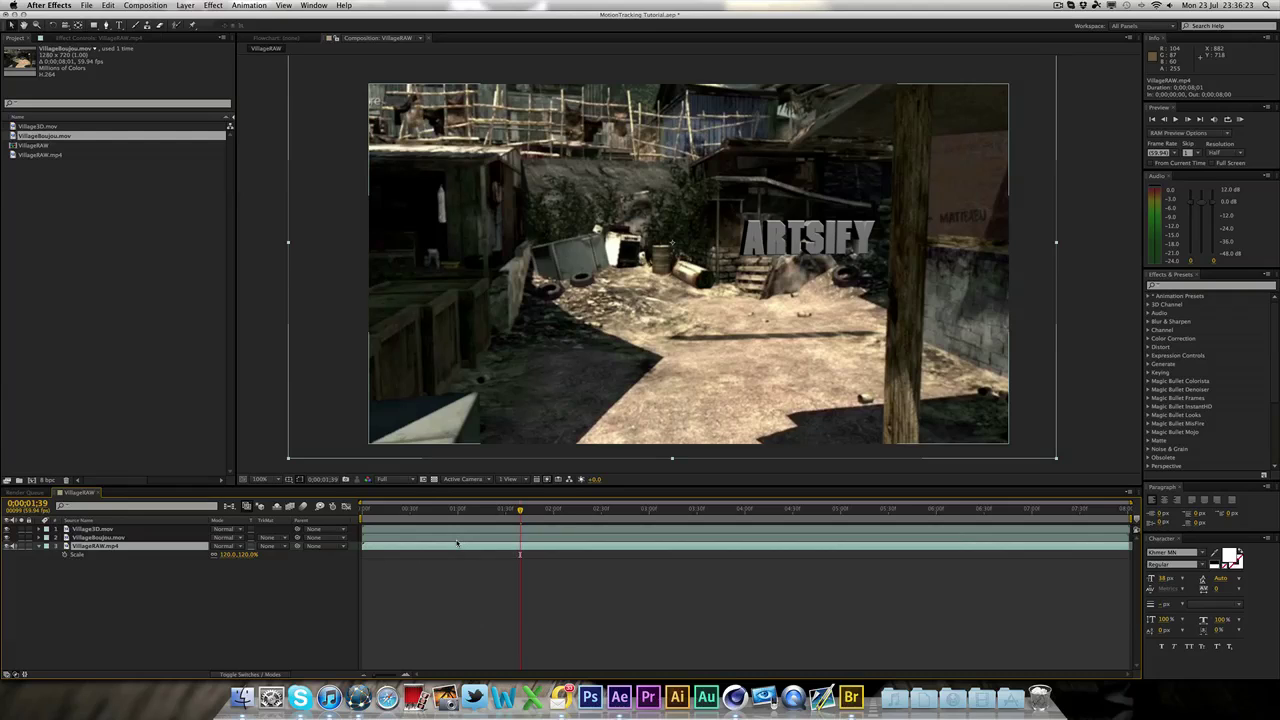
key(Delete)
click(397, 543)
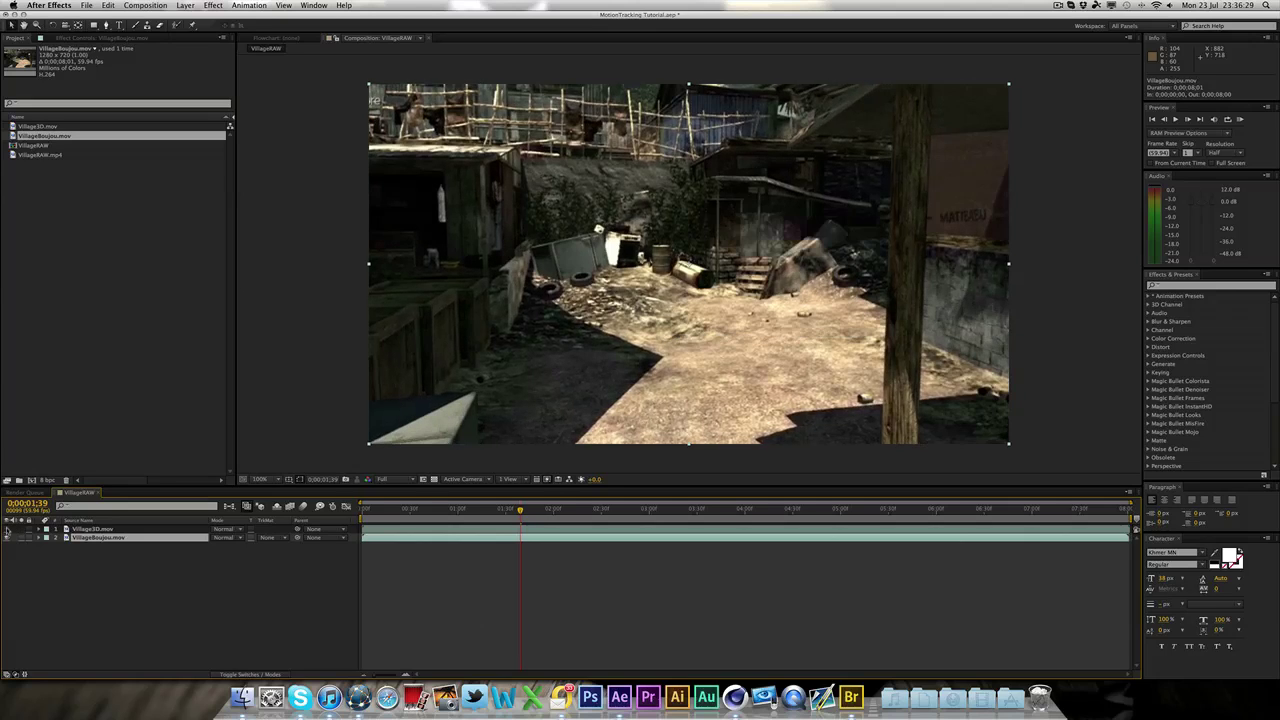
click(7, 529)
click(7, 529)
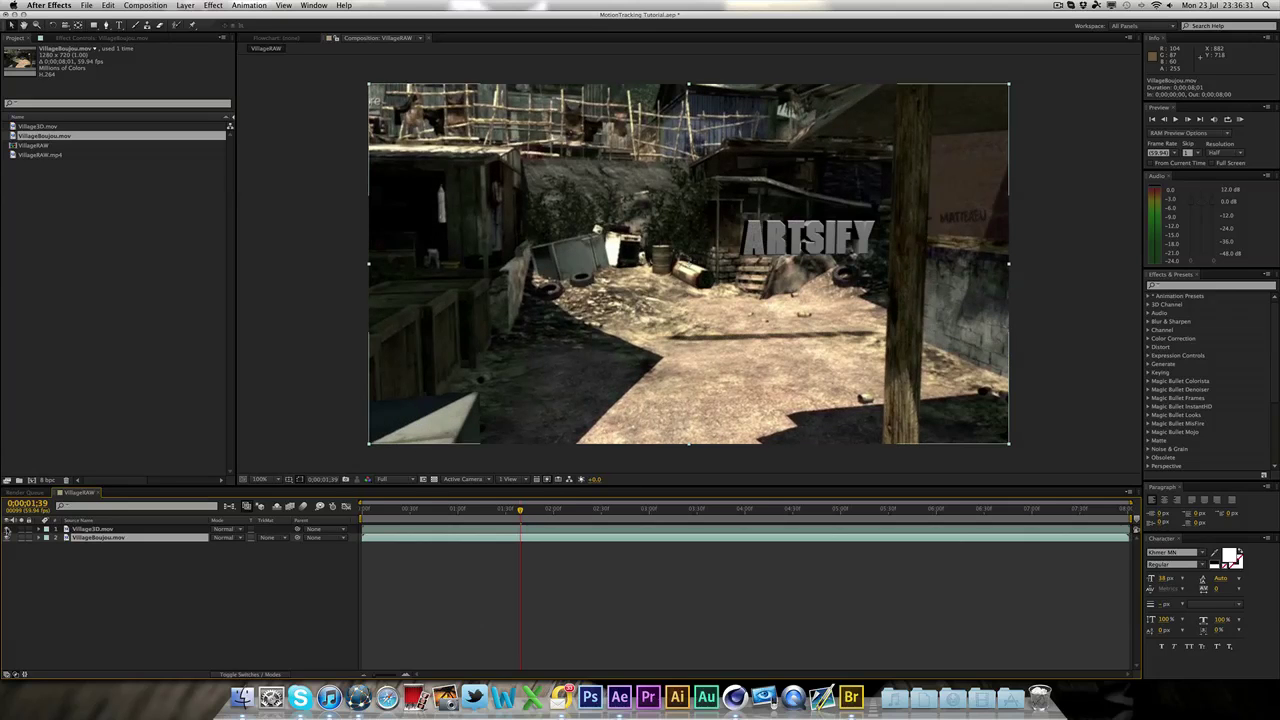
- Enable time remapping on the Village3D.mov layer and move its end keyframe to 0;00;08;00
click(1099, 530)
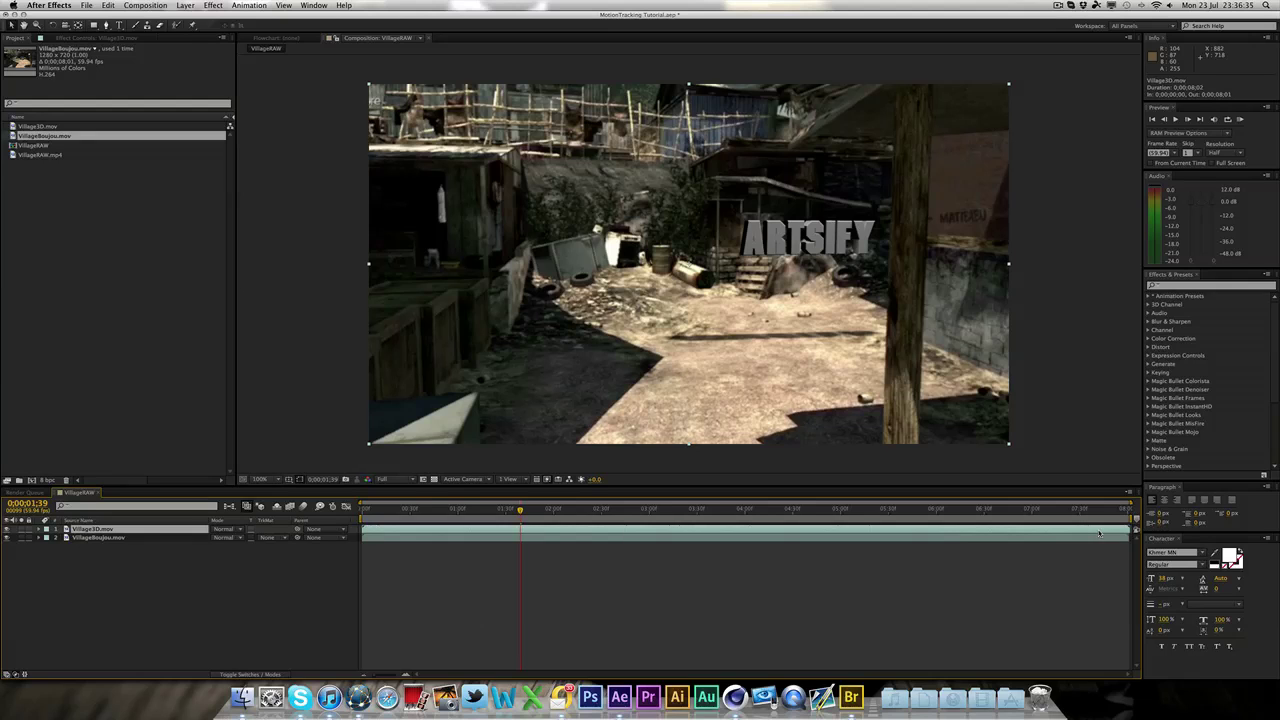
key(super+alt+t)
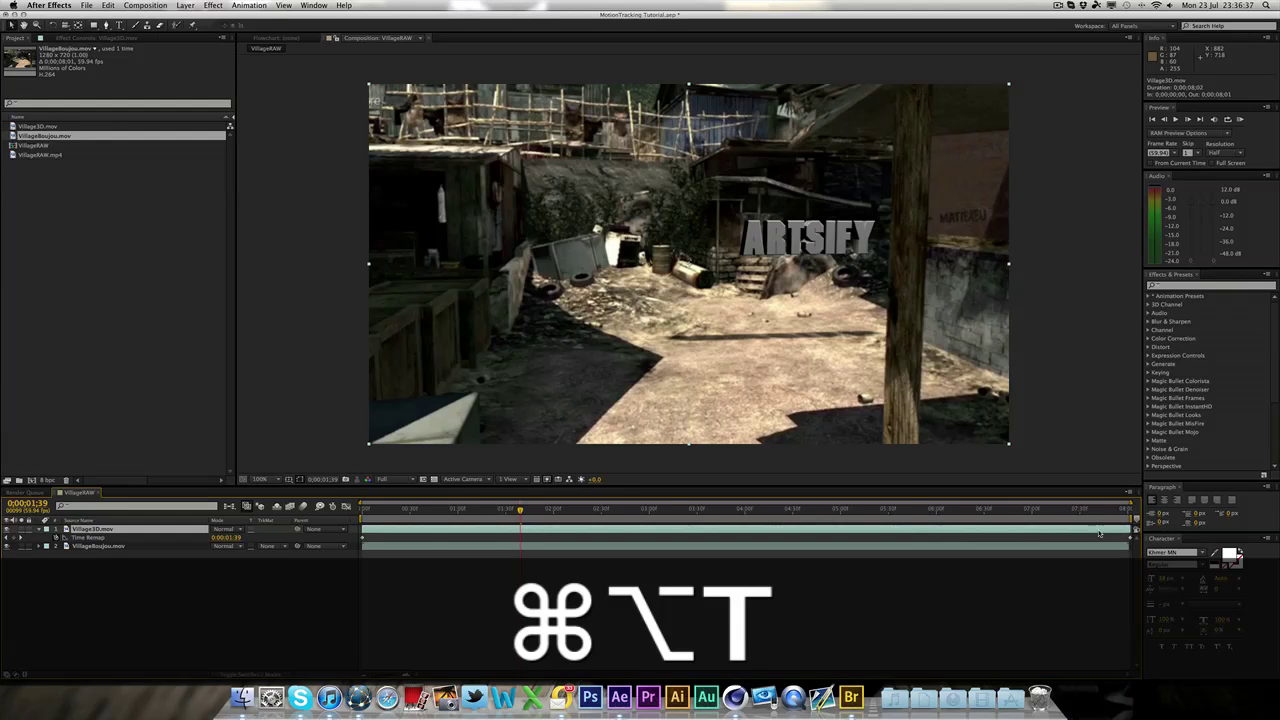
drag(1110, 510, 1128, 510)
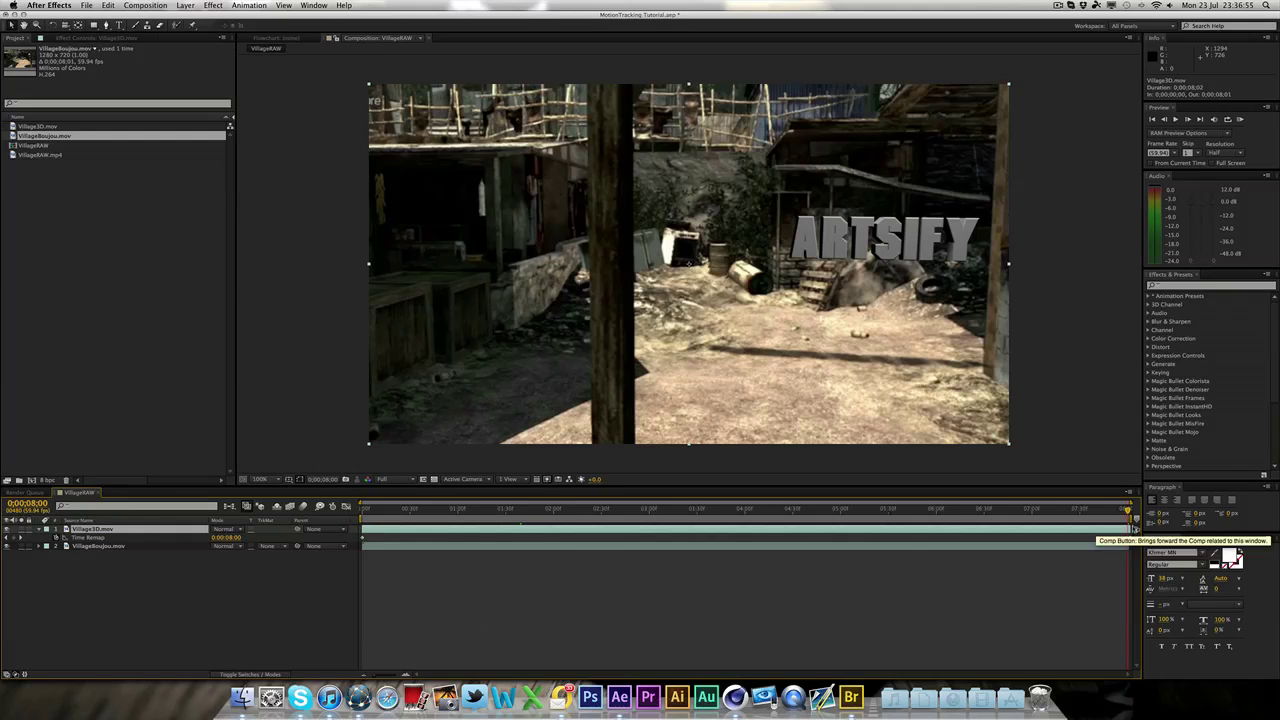
click(1131, 540)
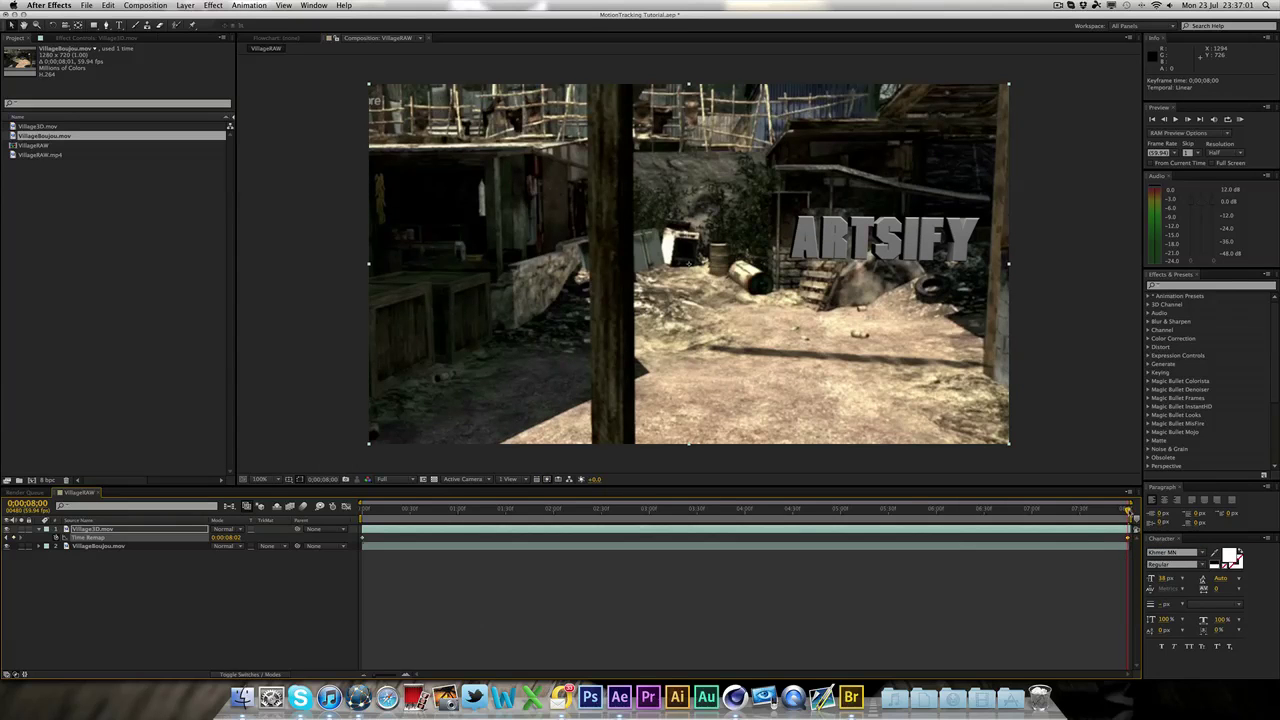
- Scrub back through the composition and play it from the start to check the retimed layer
drag(1130, 512, 772, 512)
click(284, 379)
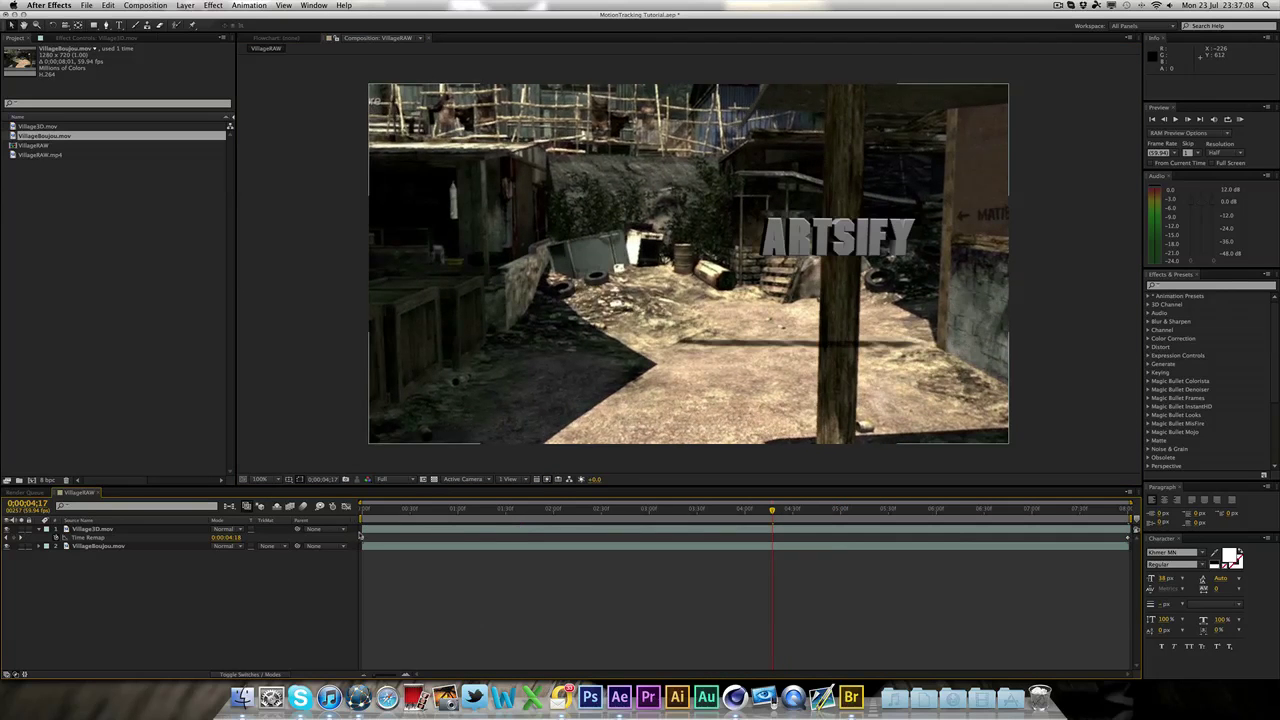
key(space)
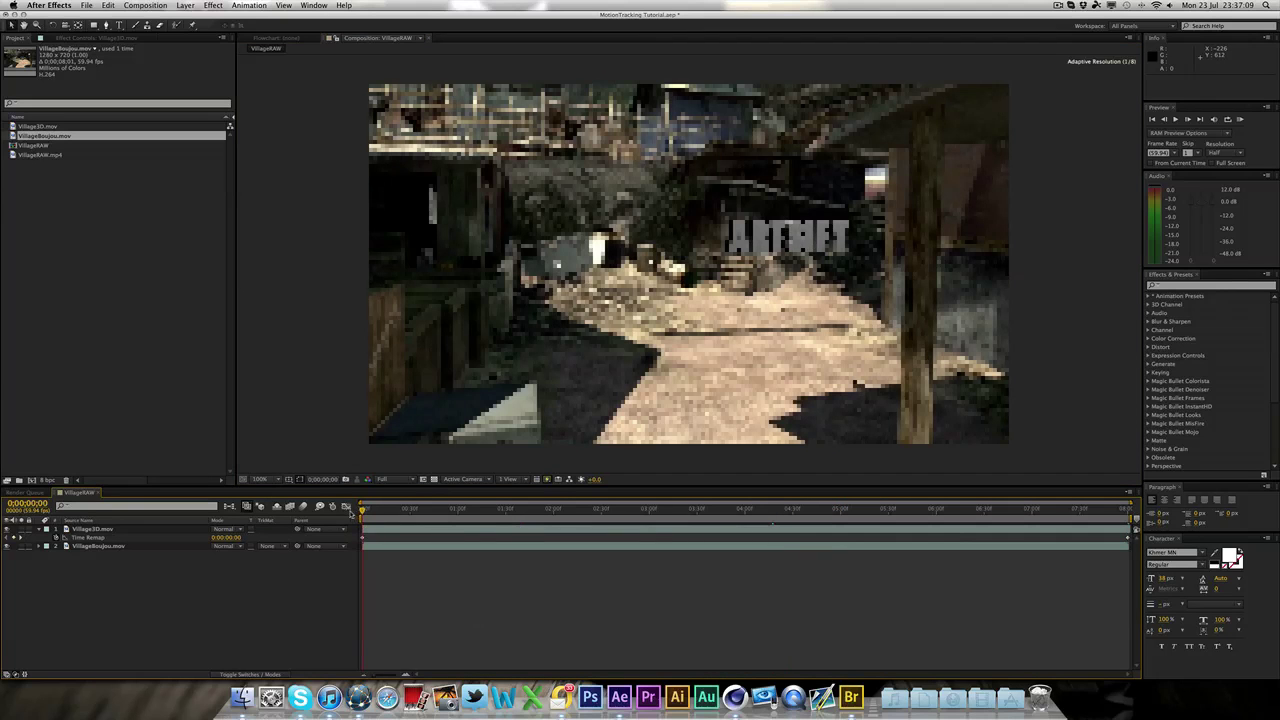
key(space)
- Draw a closed four-point Pen mask around the wooden post on the Village3D.mov layer at 0;00;01;52
click(527, 529)
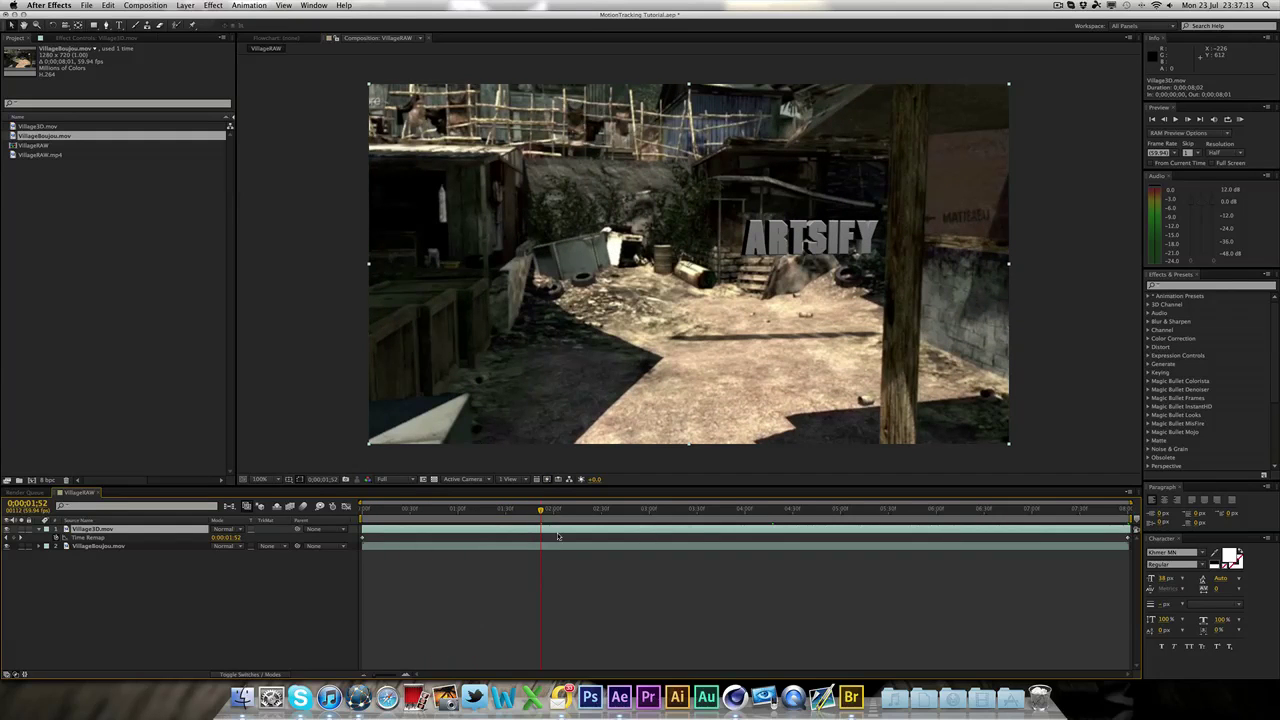
click(106, 25)
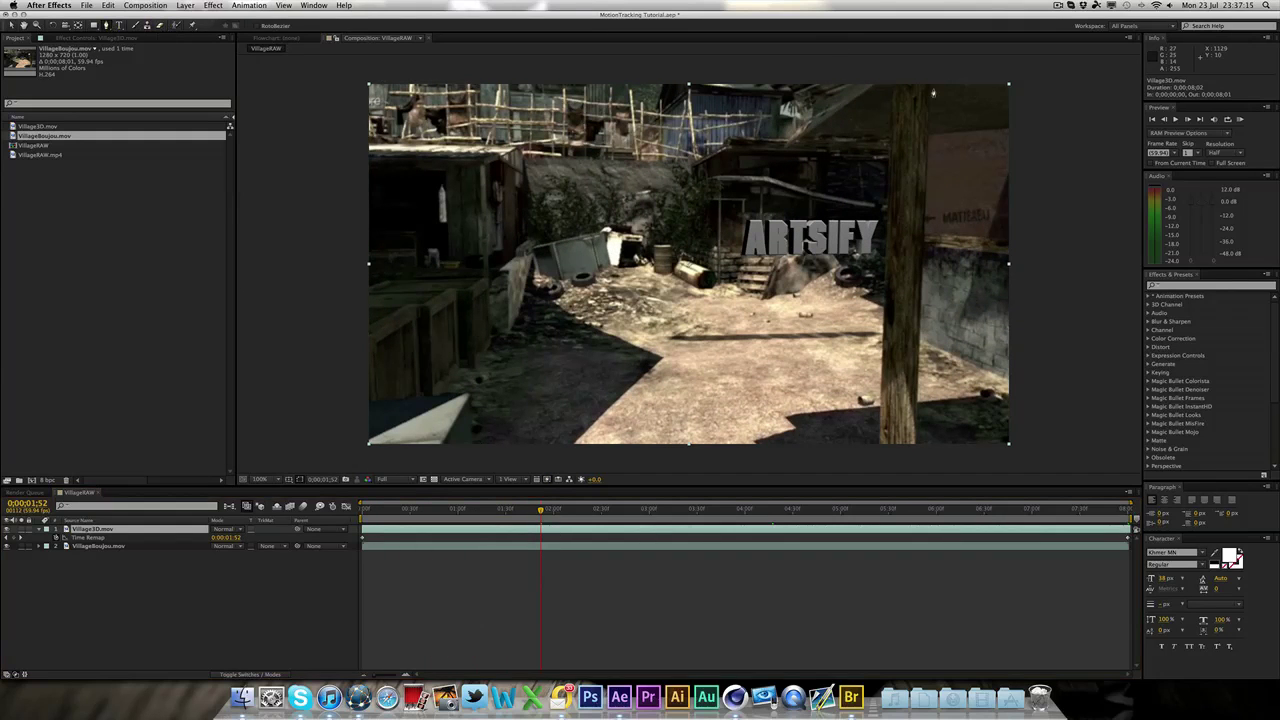
click(878, 448)
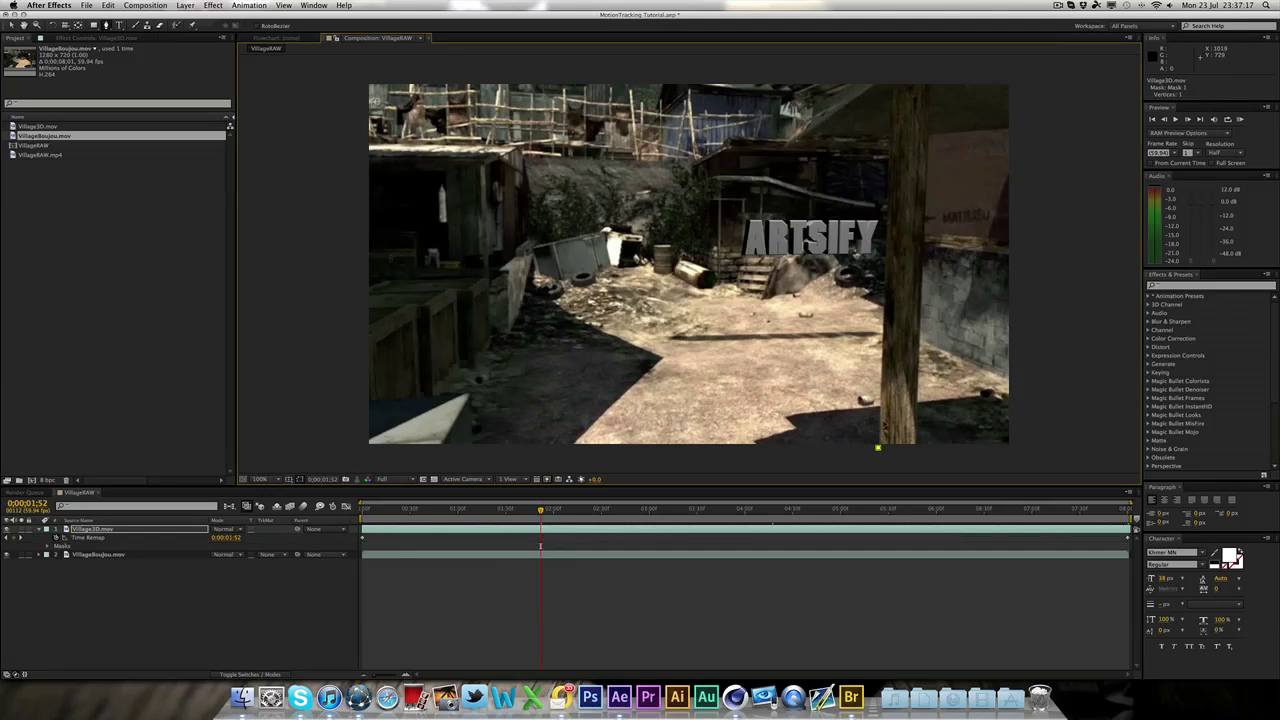
click(892, 78)
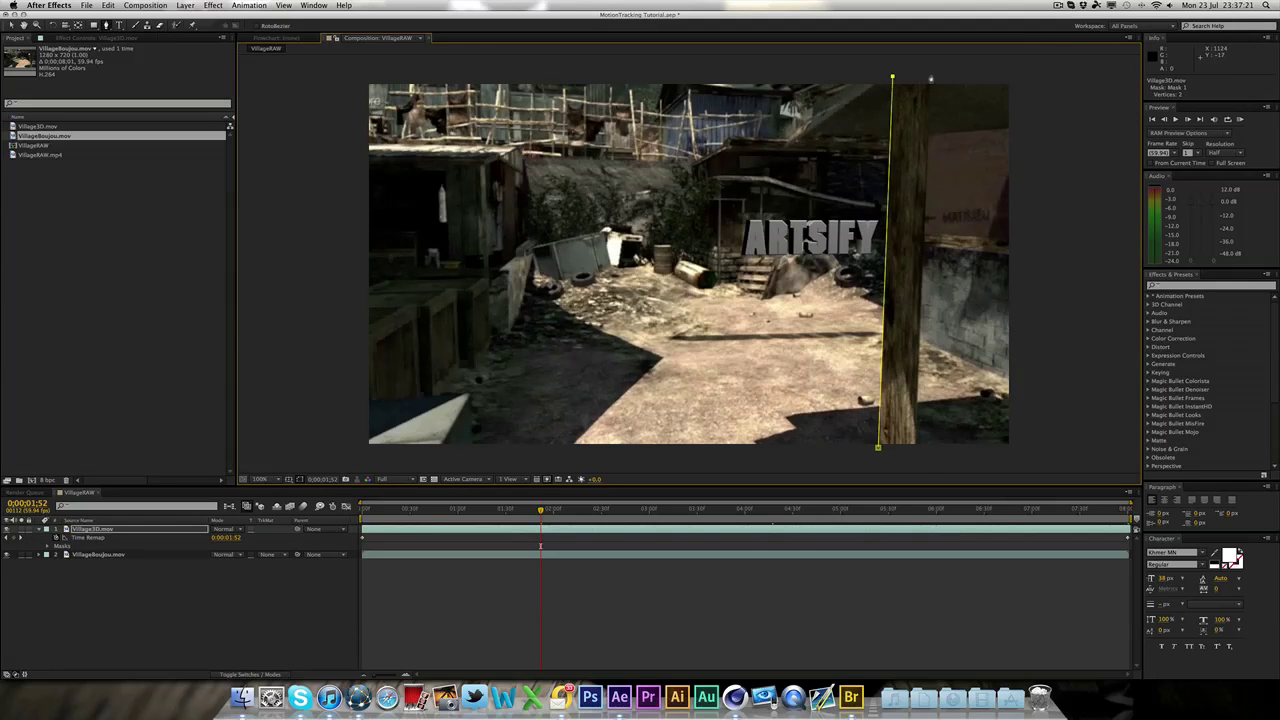
click(917, 448)
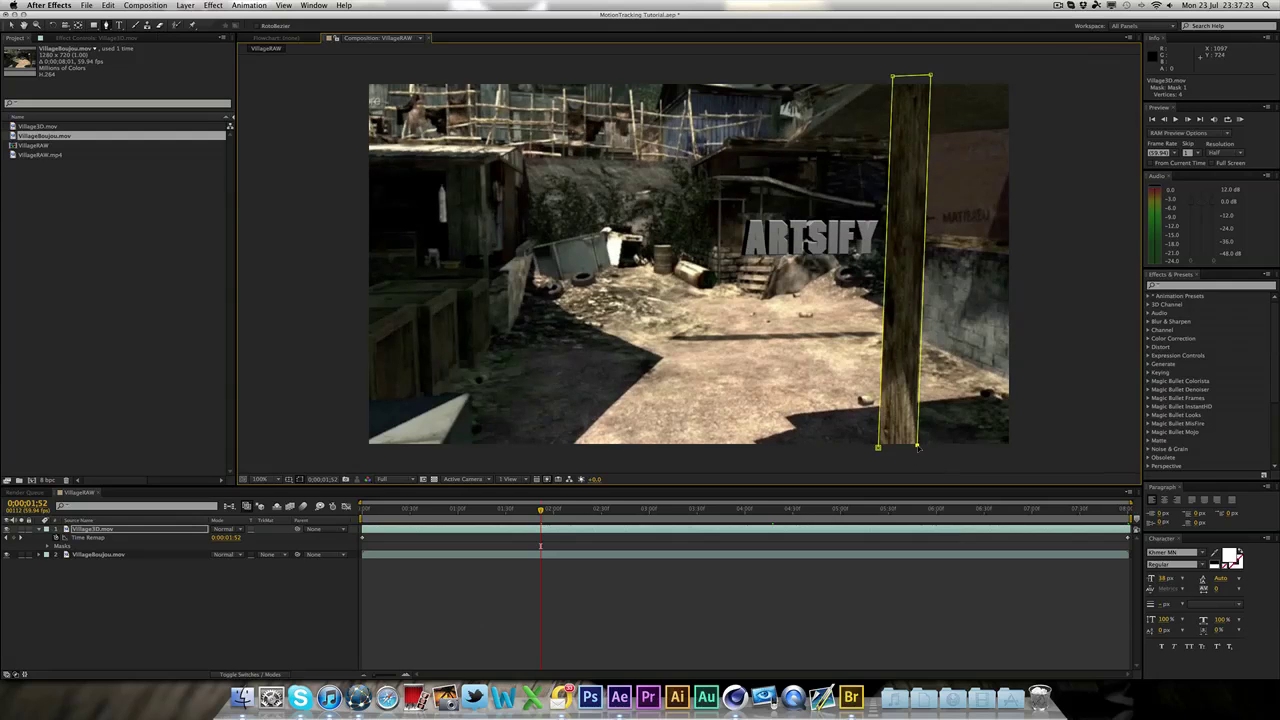
click(878, 448)
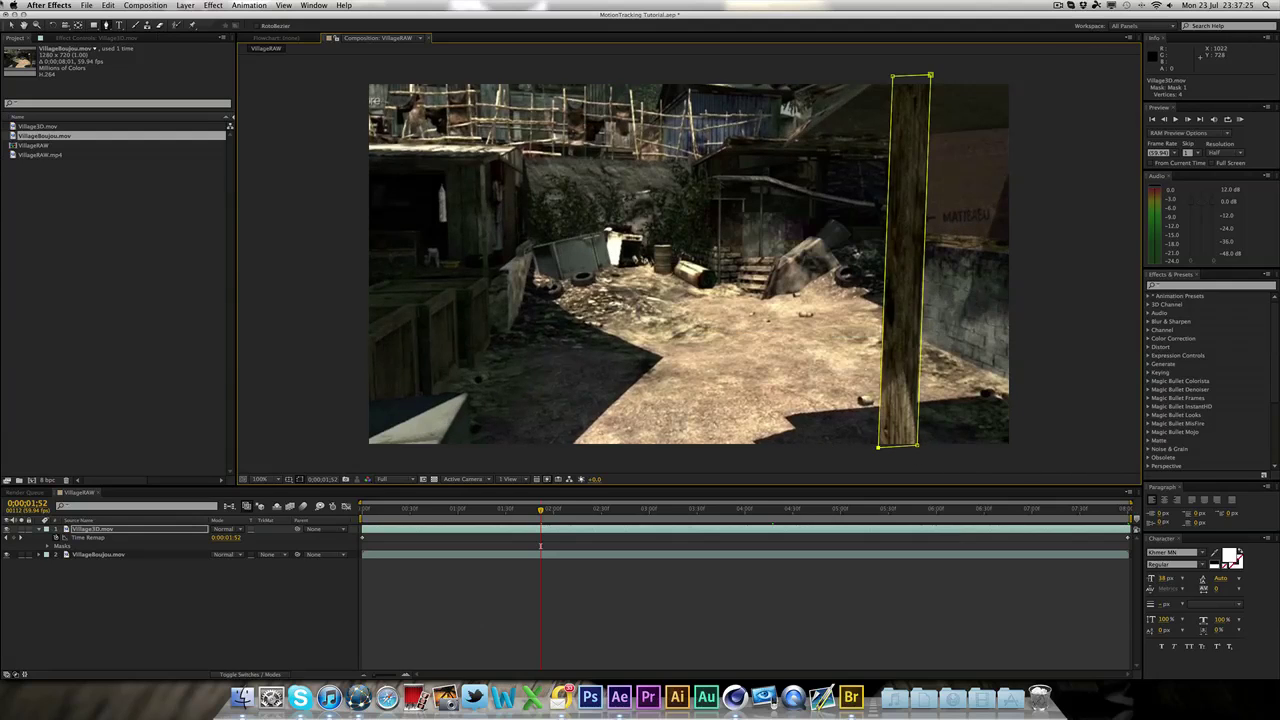
drag(917, 448, 918, 451)
- Align the mask's two top vertices with the upper edges of the wooden post
key(period)
key(h)
drag(960, 236, 643, 363)
key(v)
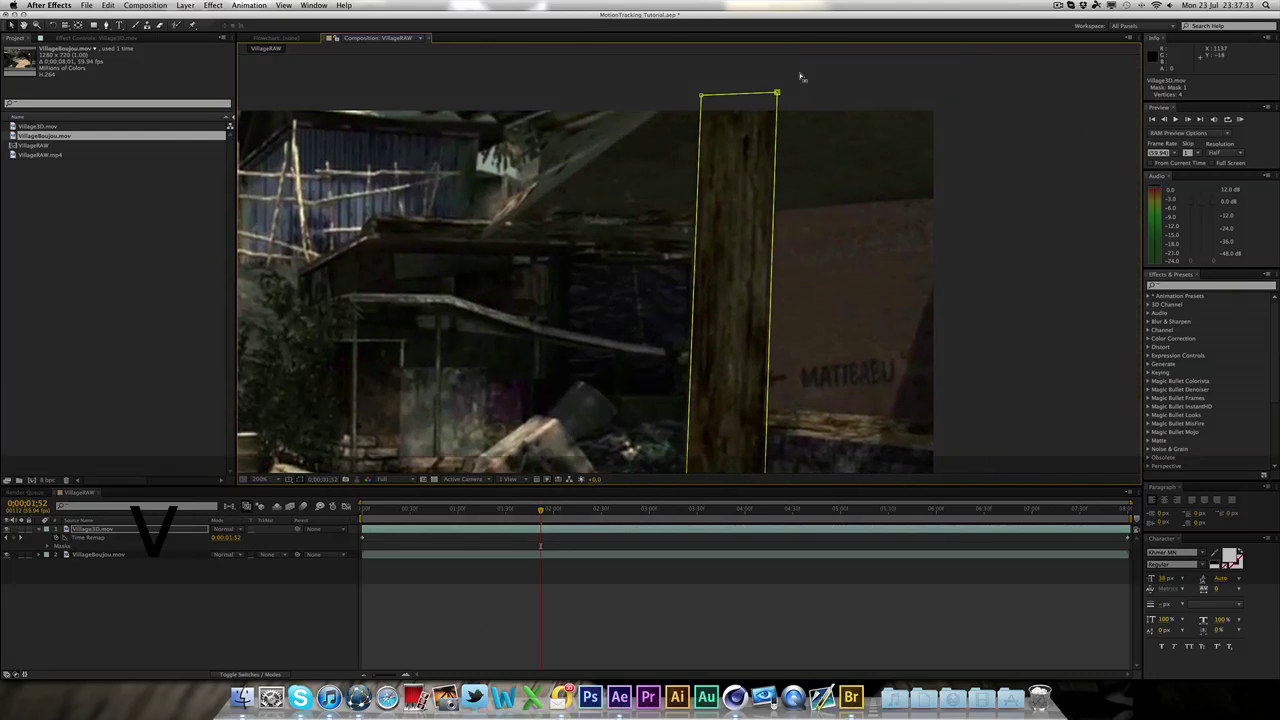
drag(778, 92, 697, 96)
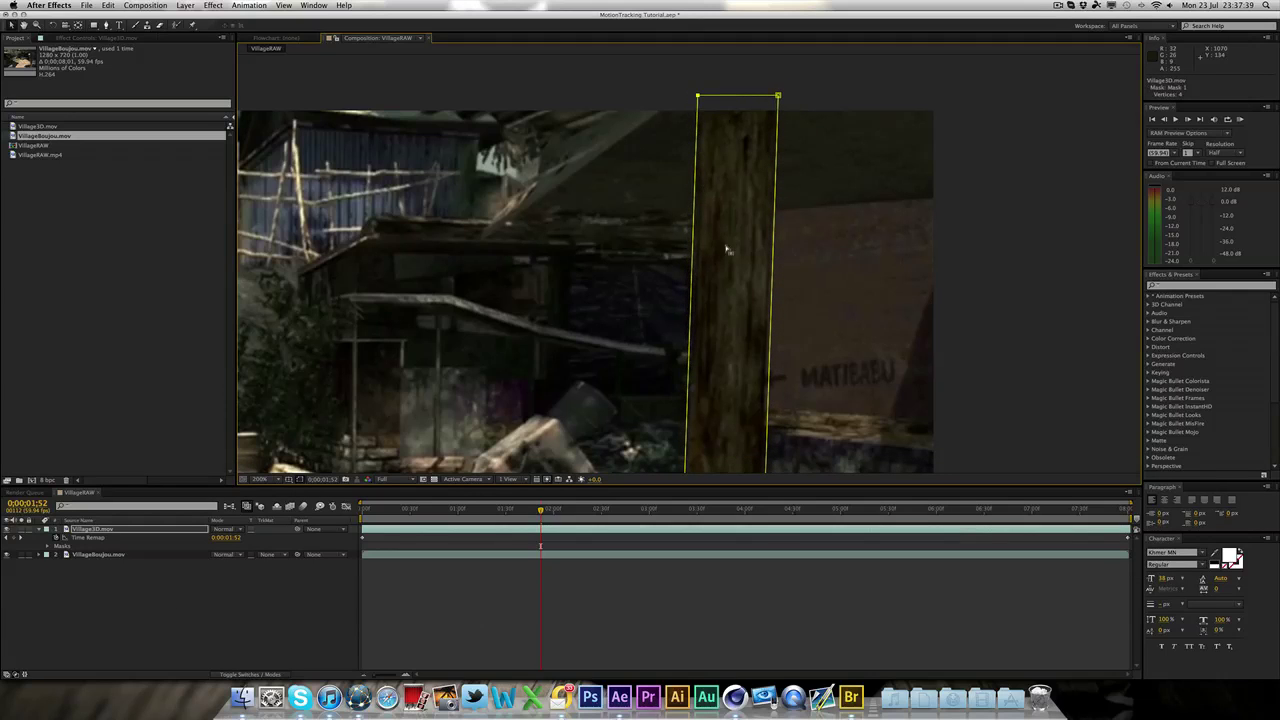
- Align the mask's two bottom vertices with the lower edges of the wooden post
key(h)
drag(733, 255, 789, 104)
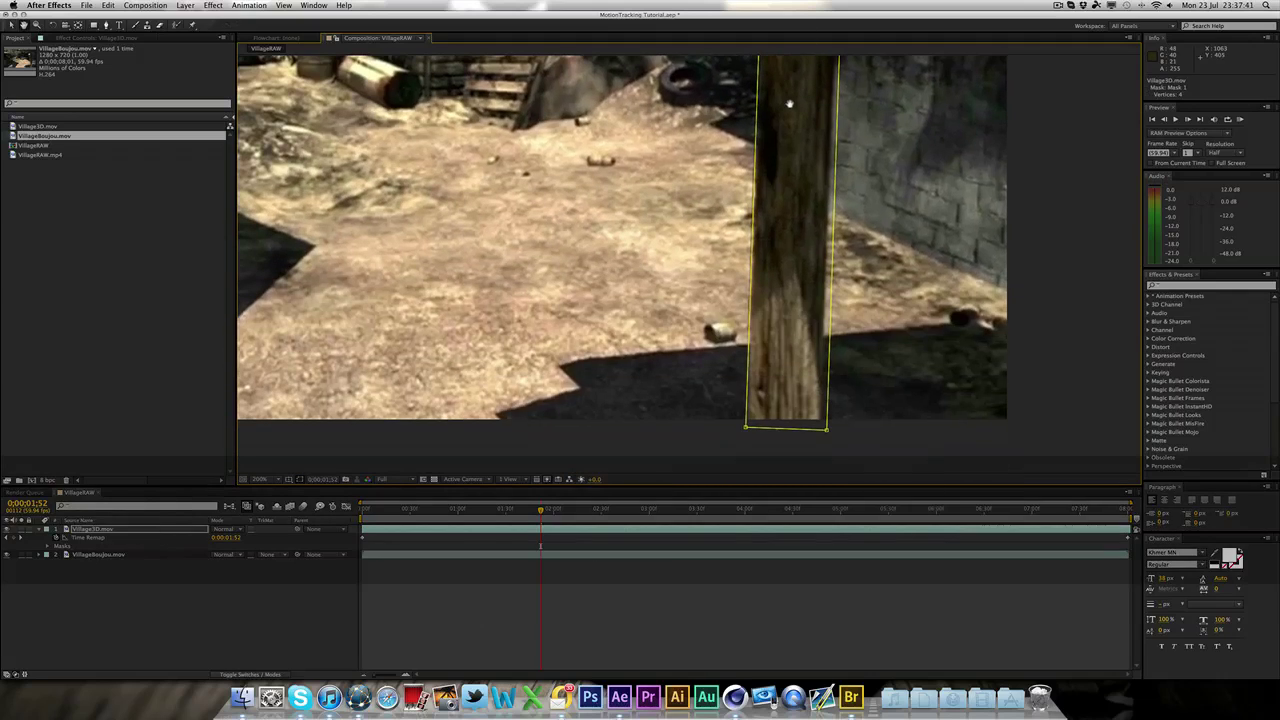
key(v)
drag(827, 430, 745, 430)
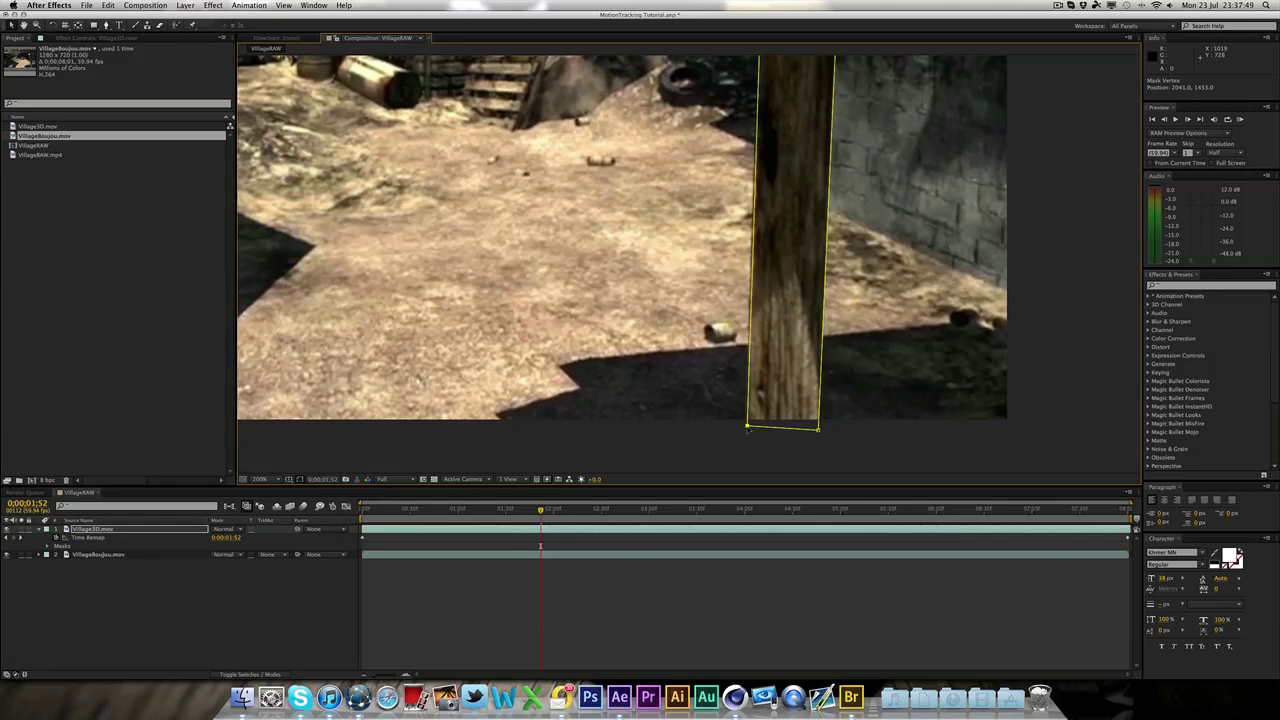
- Set the mode of Mask 1 on the Village3D.mov layer to Subtract
click(653, 440)
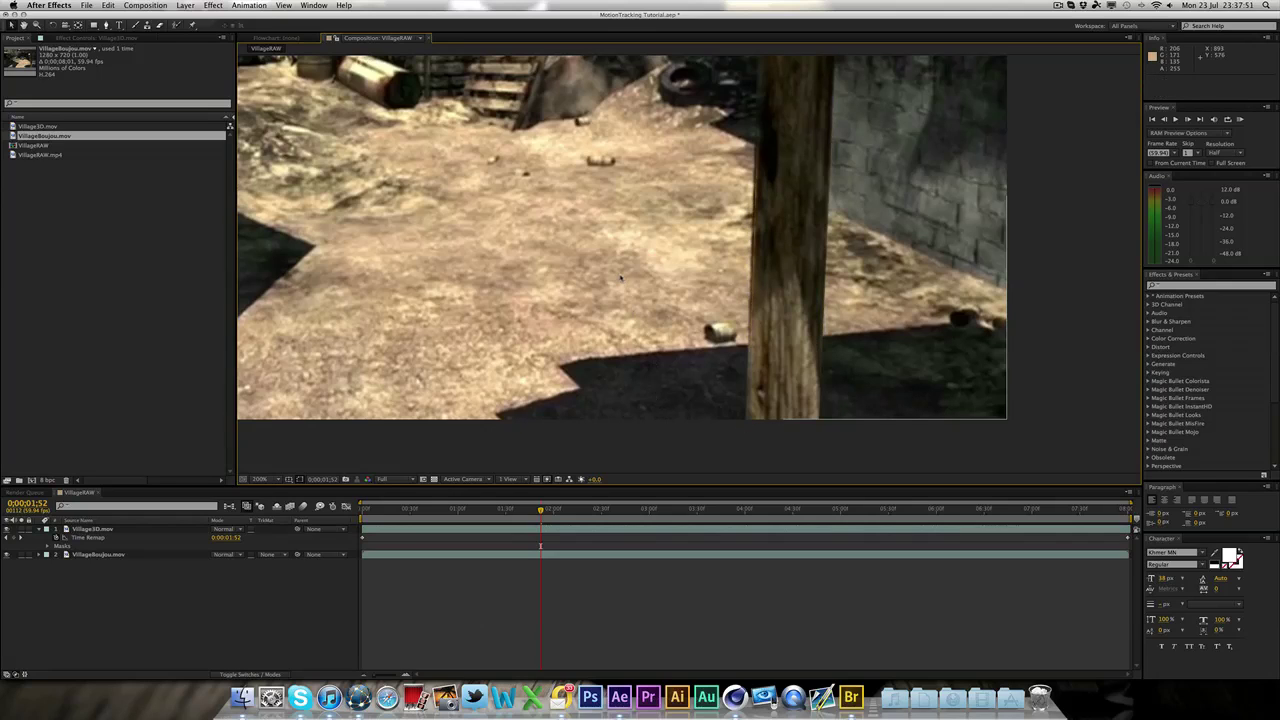
scroll(653, 440, down, 2)
key(space)
drag(620, 278, 770, 371)
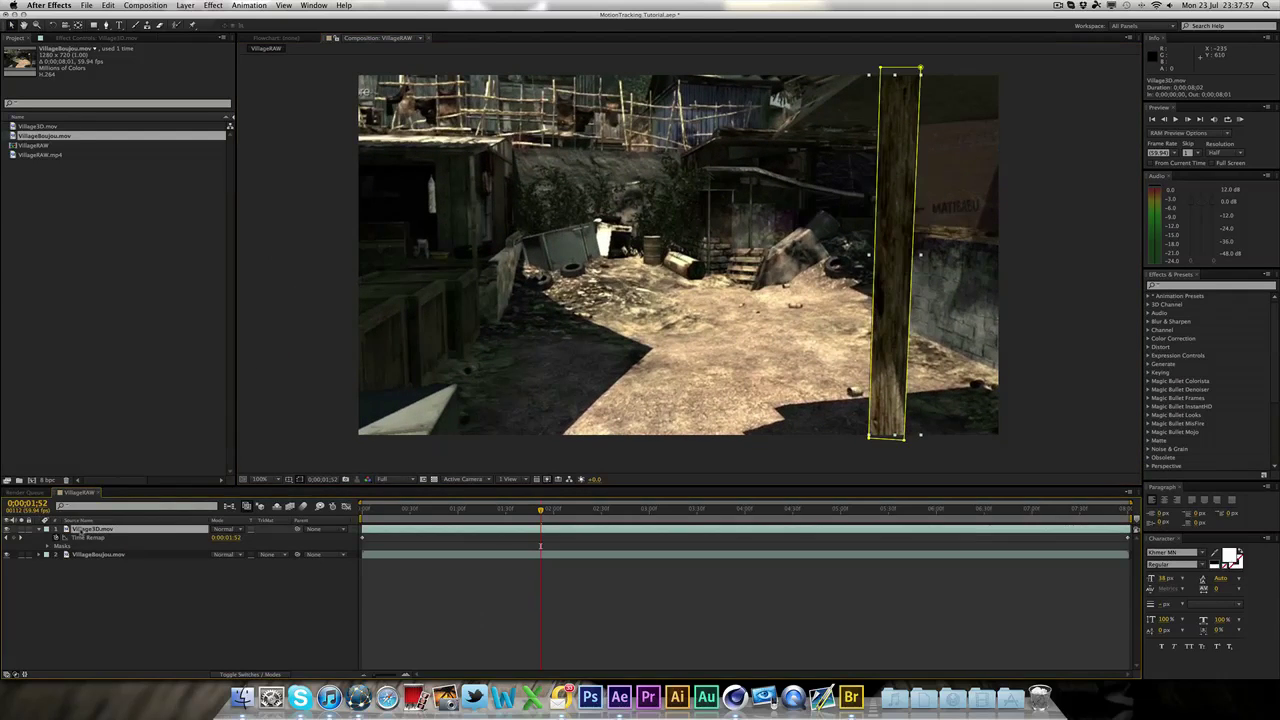
key(m)
click(222, 537)
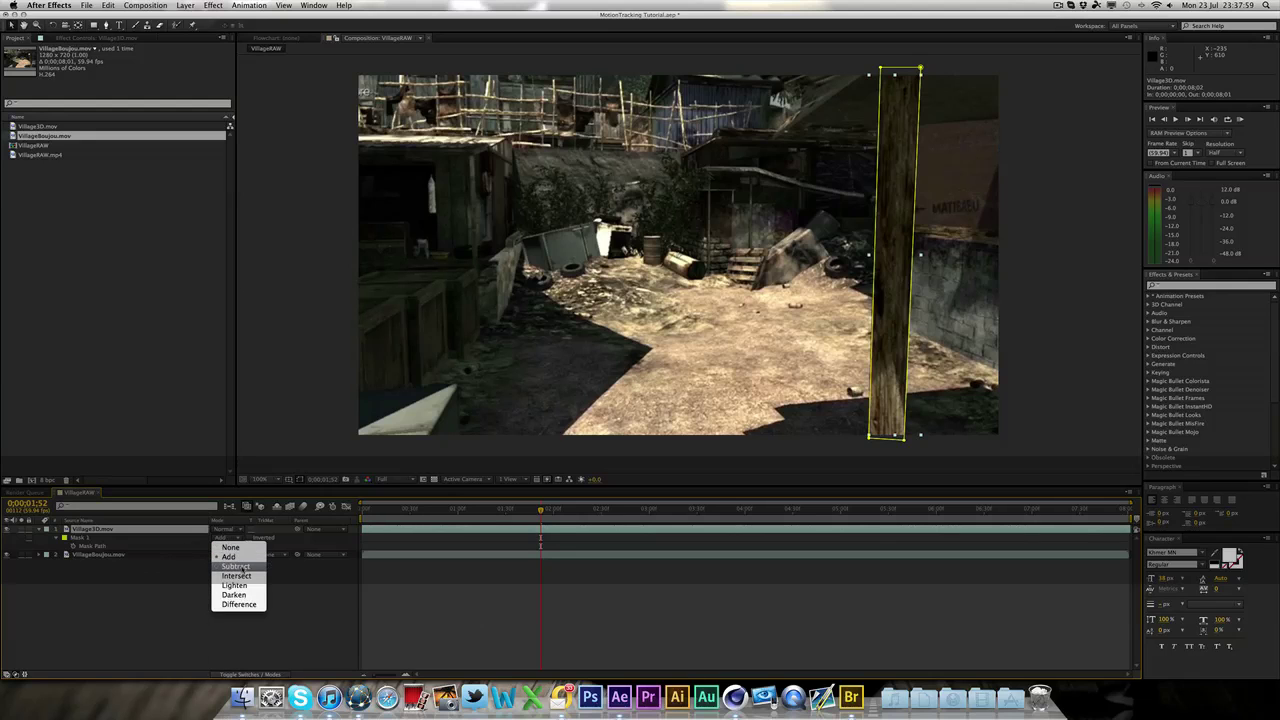
click(228, 566)
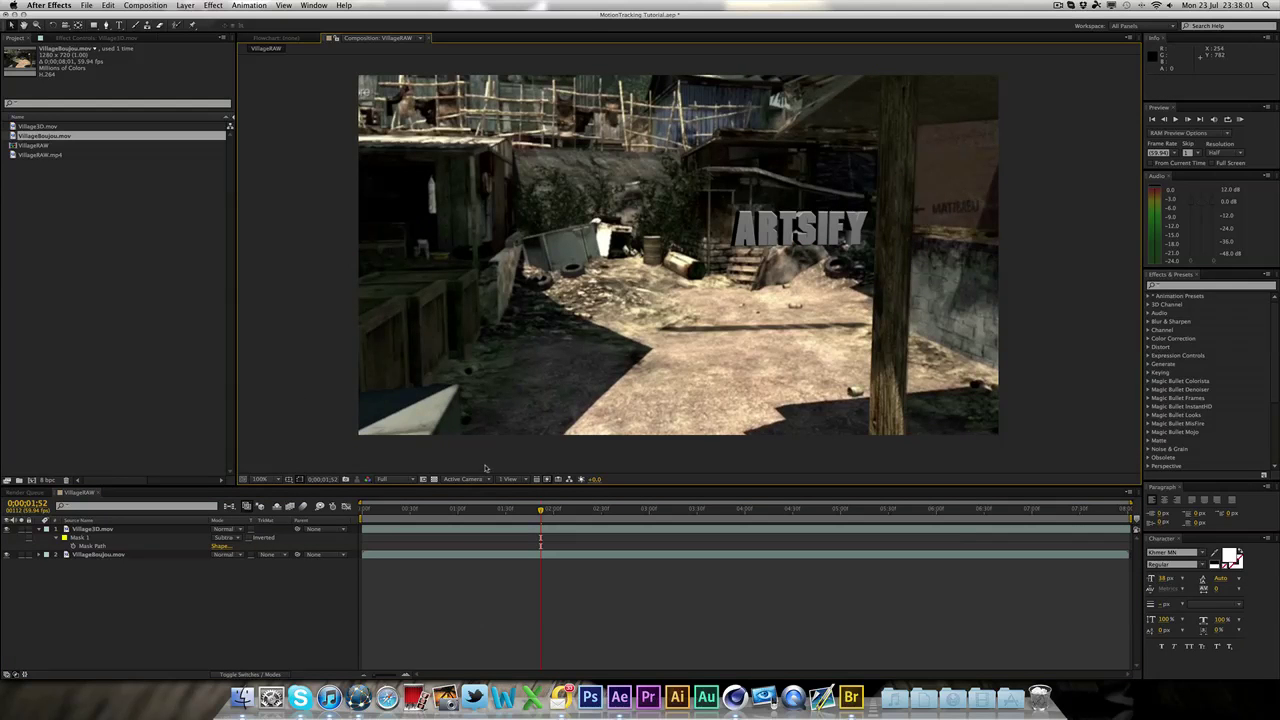
- Move the mask's top and bottom vertices onto the wooden post at 0;00;03;22, and play back the composition
drag(534, 511, 556, 512)
drag(630, 513, 684, 512)
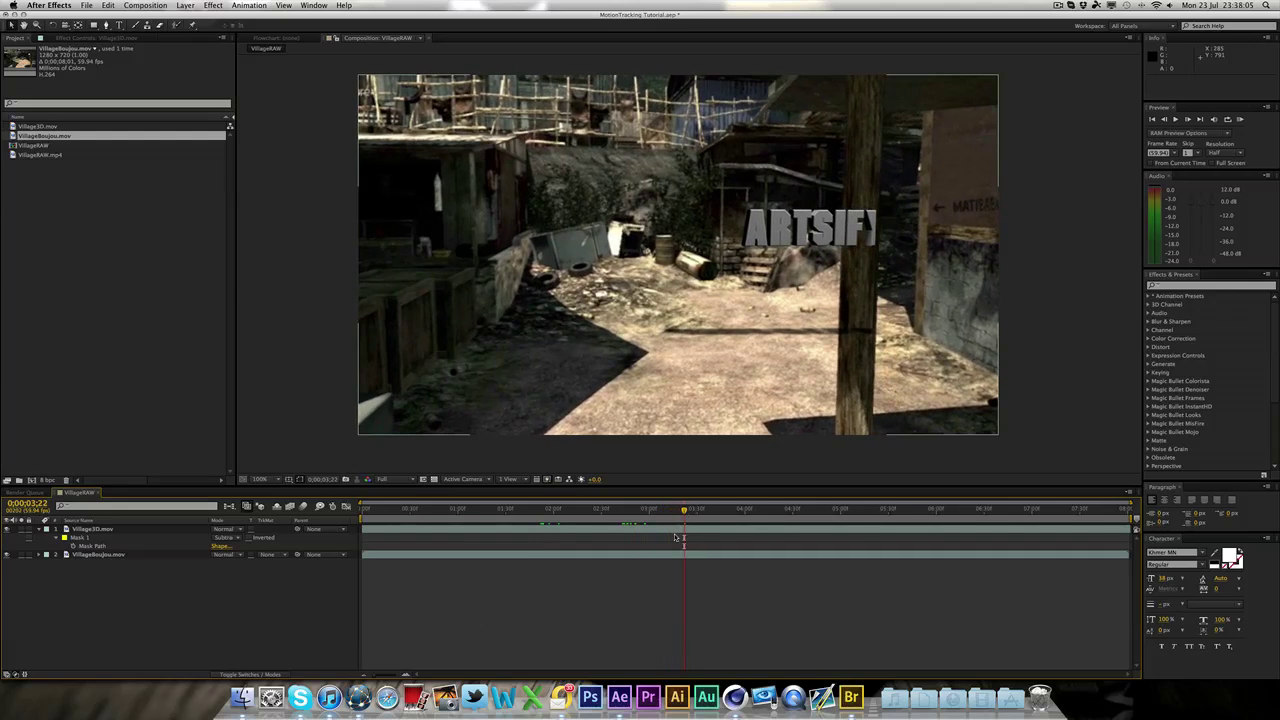
click(699, 531)
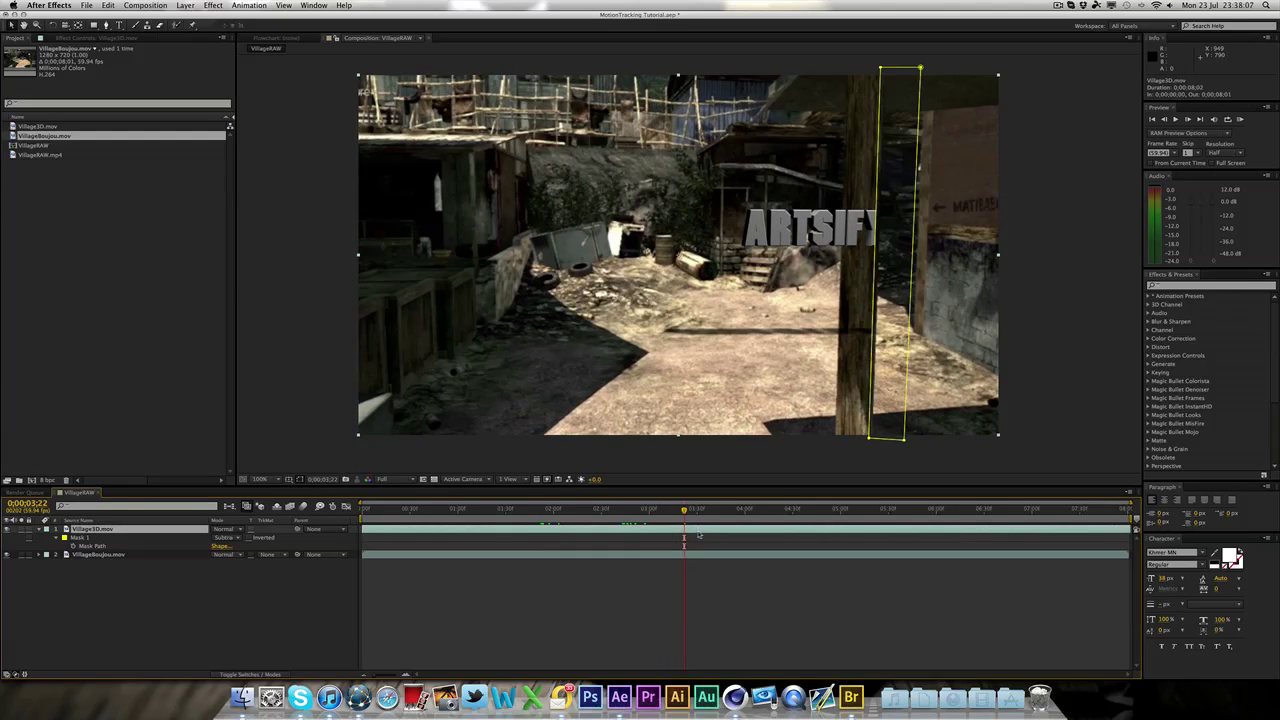
drag(897, 71, 866, 67)
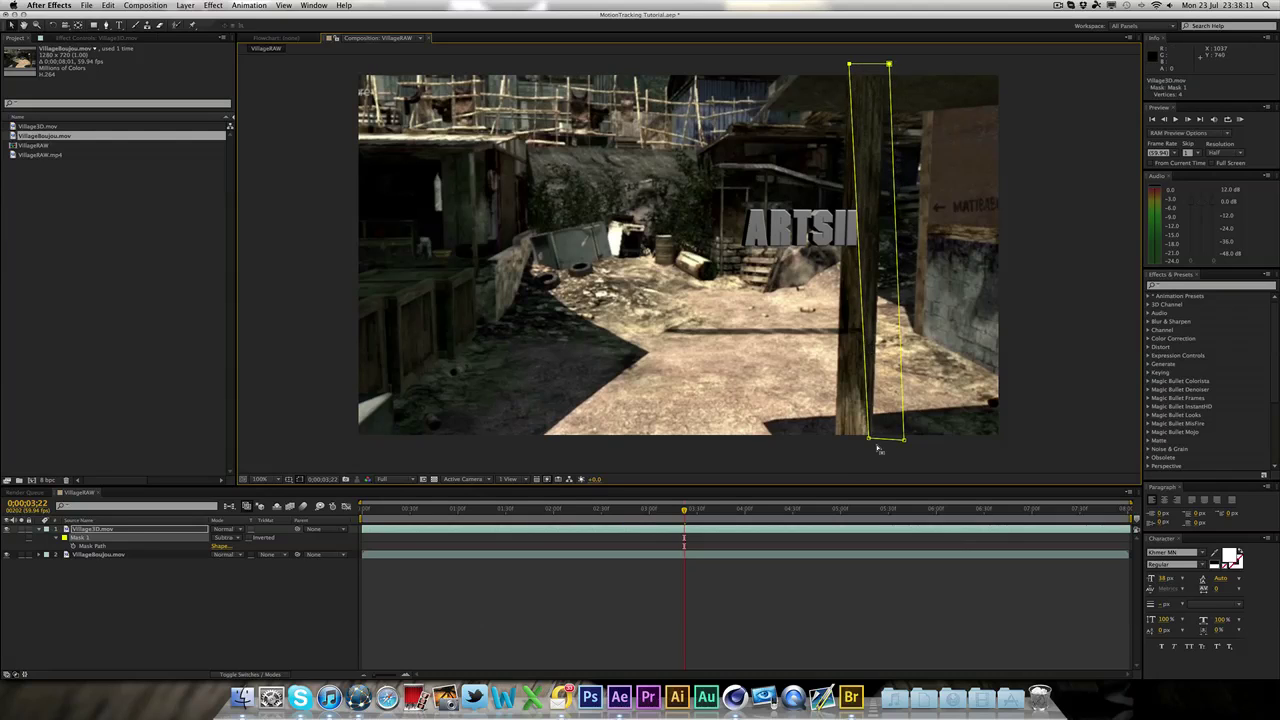
mouse_move(879, 450)
mouse_down()
mouse_move(845, 447)
mouse_move(873, 448)
mouse_up()
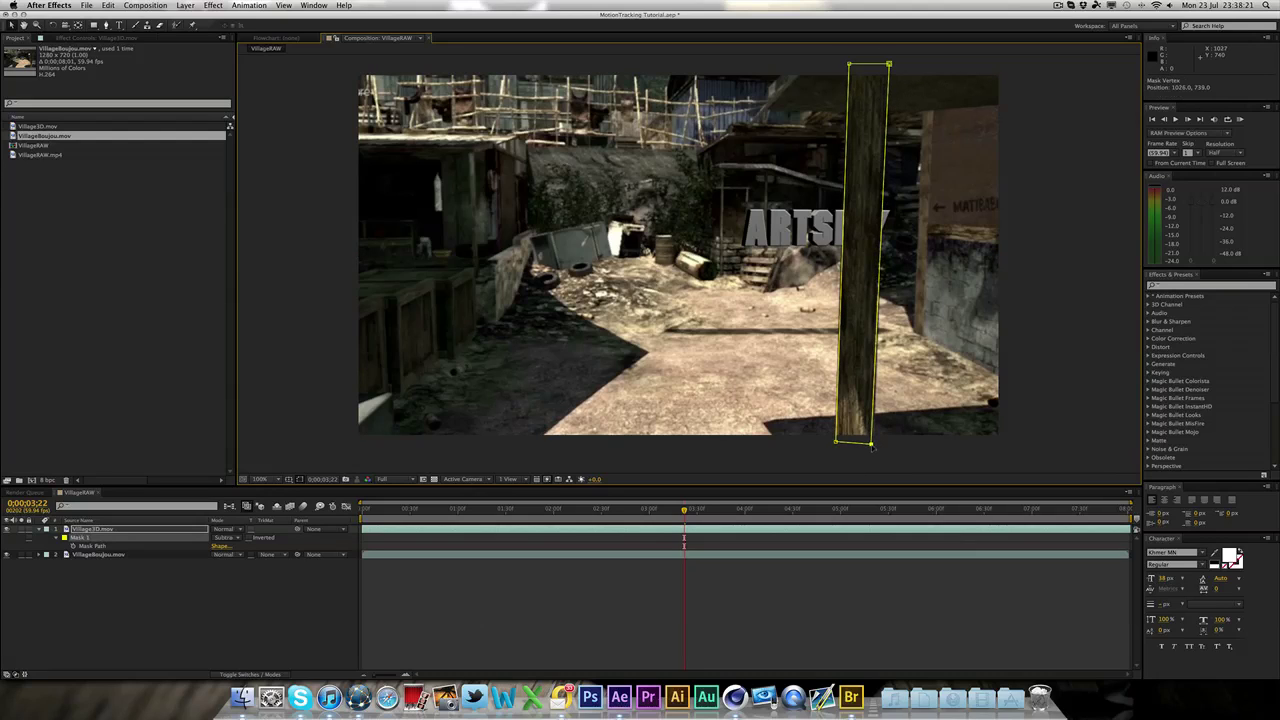
click(1014, 471)
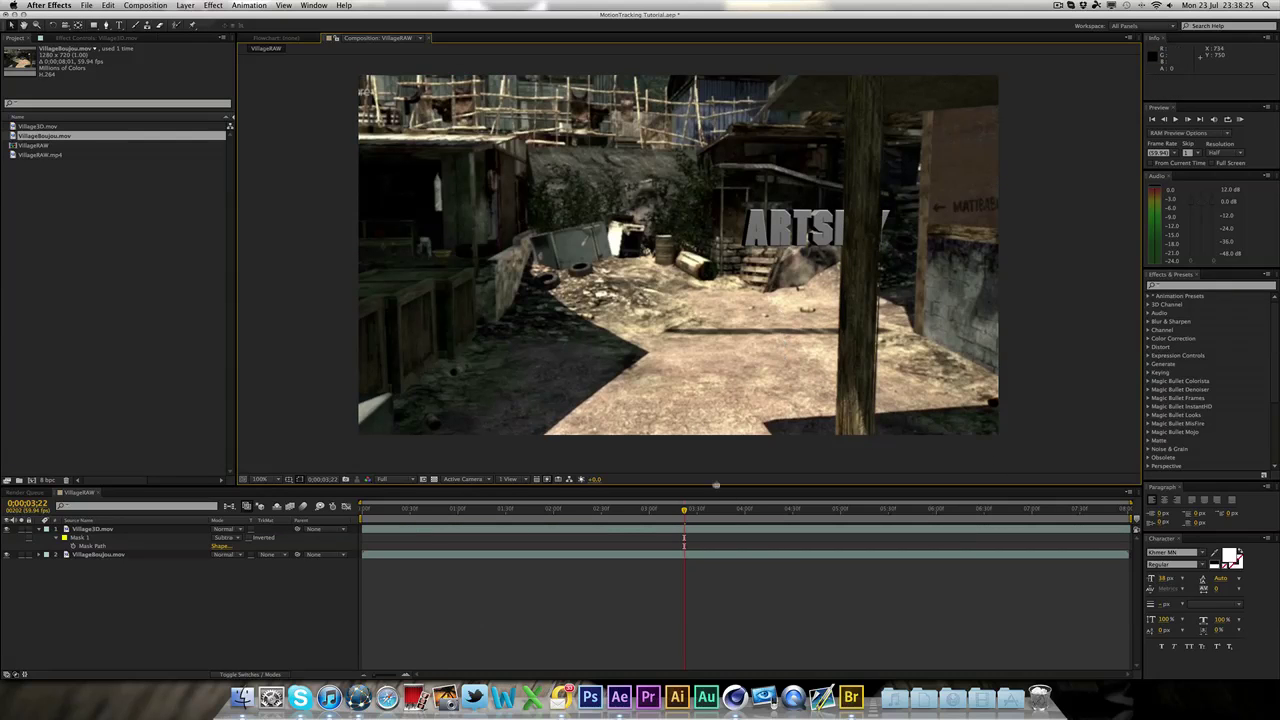
key(space)
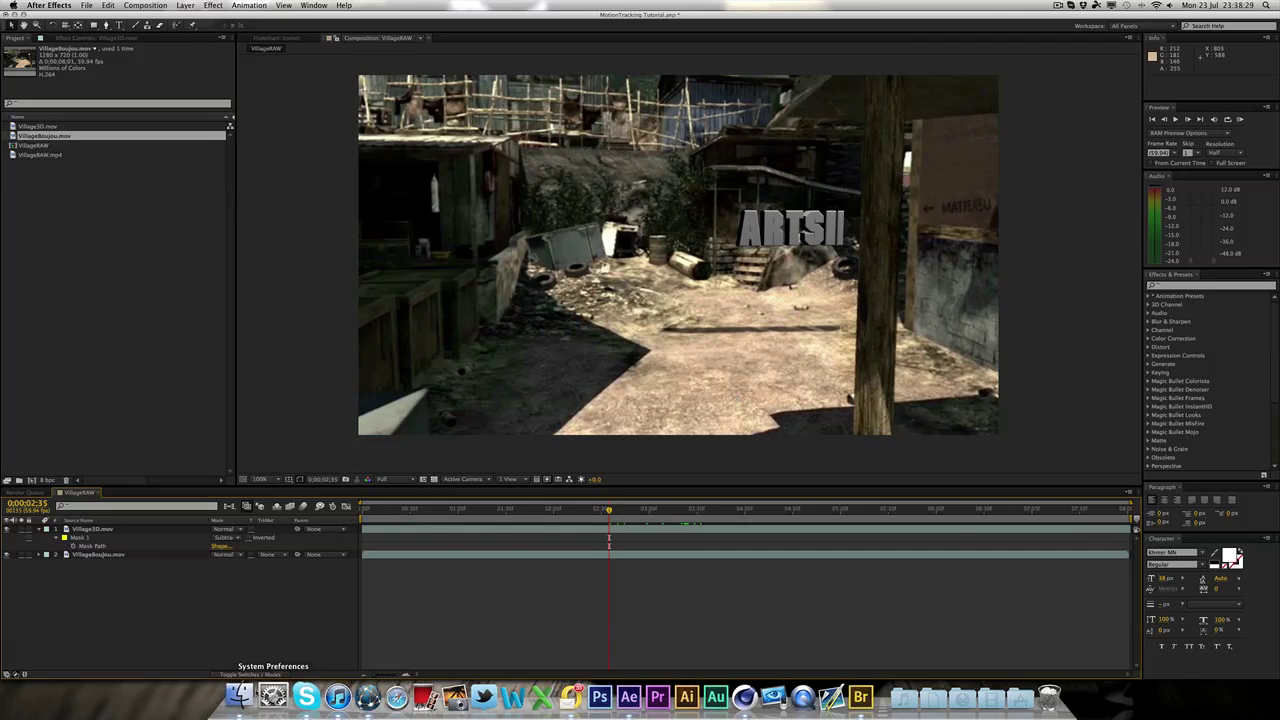
- Switch to Finder and preview Village3D.mov in the VillageCine folder
click(243, 697)
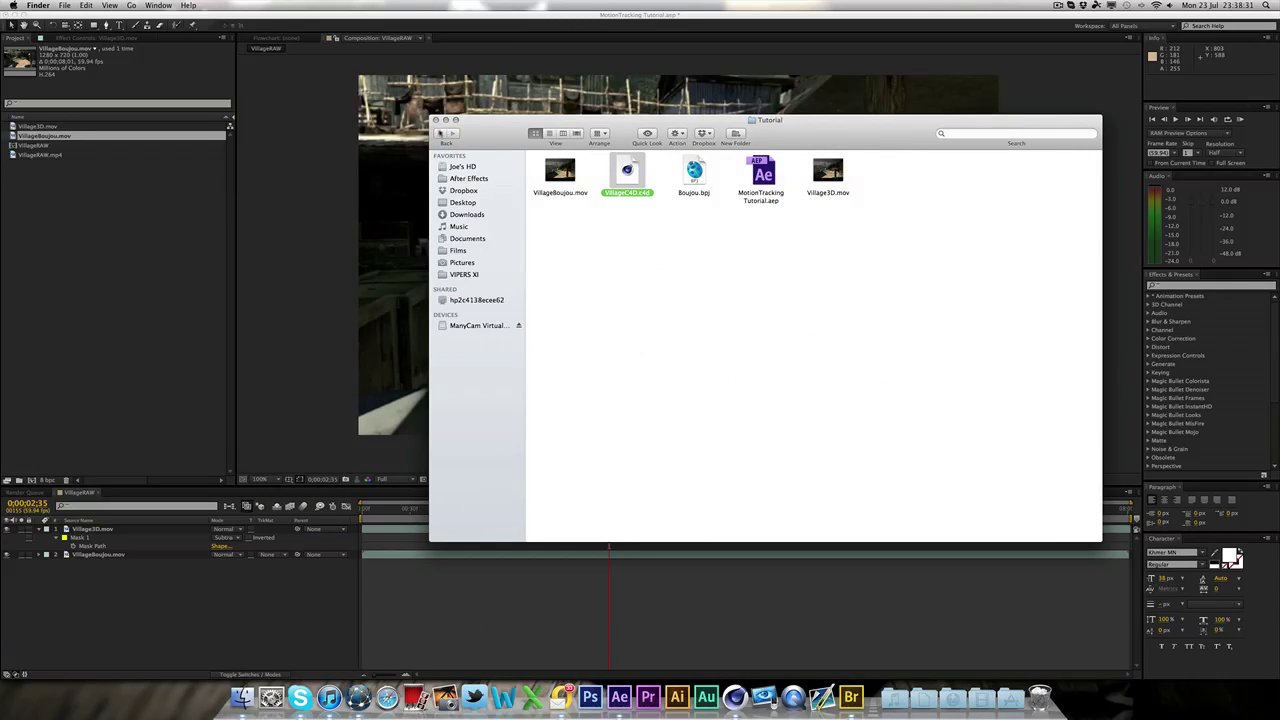
click(440, 133)
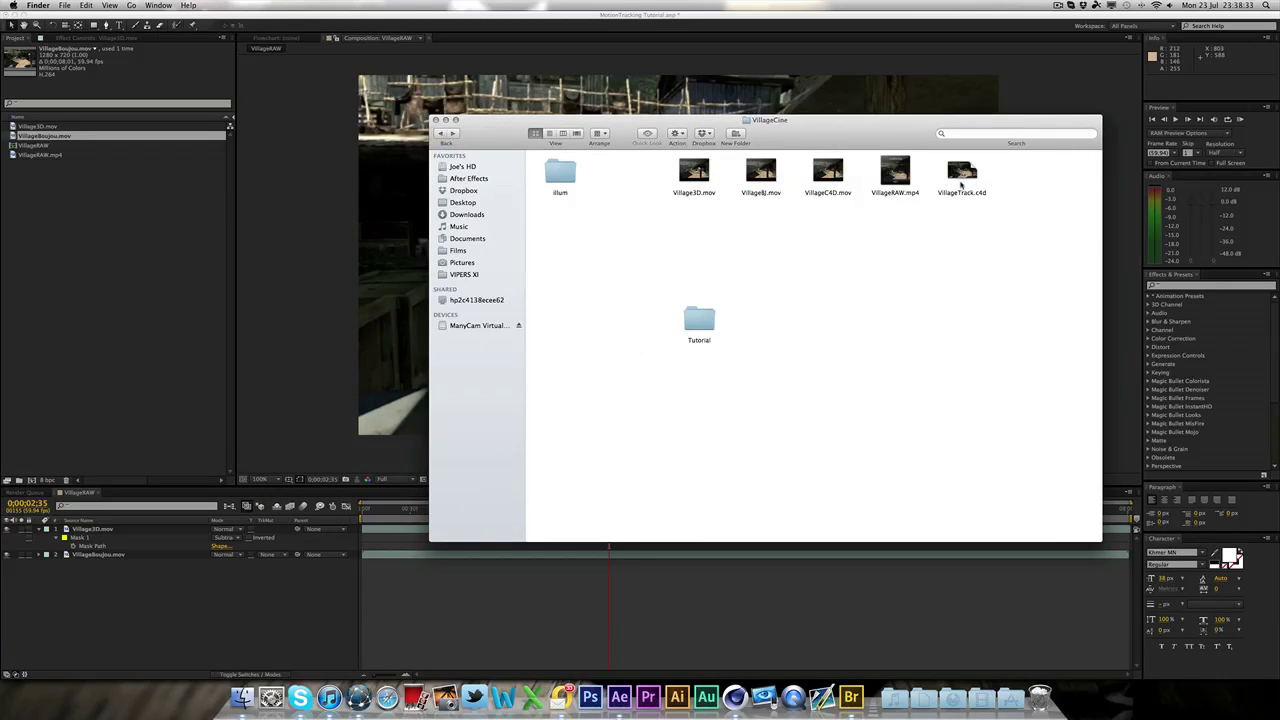
click(696, 170)
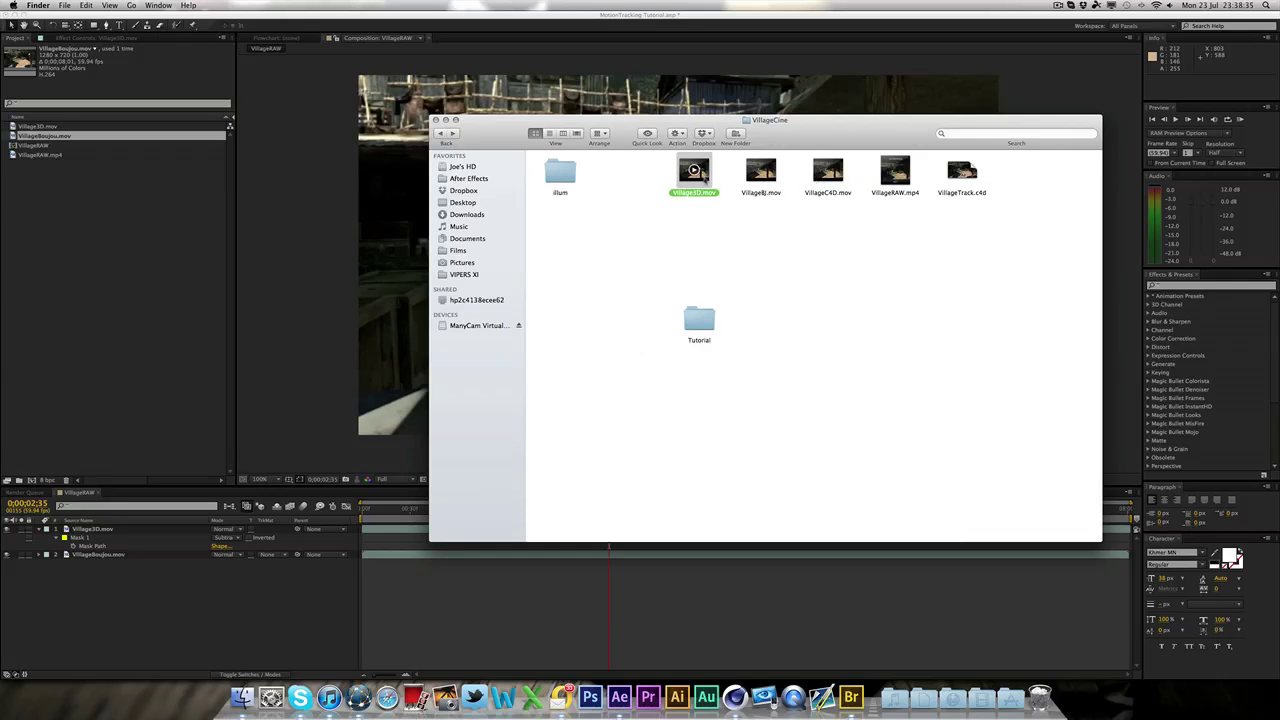
key(space)
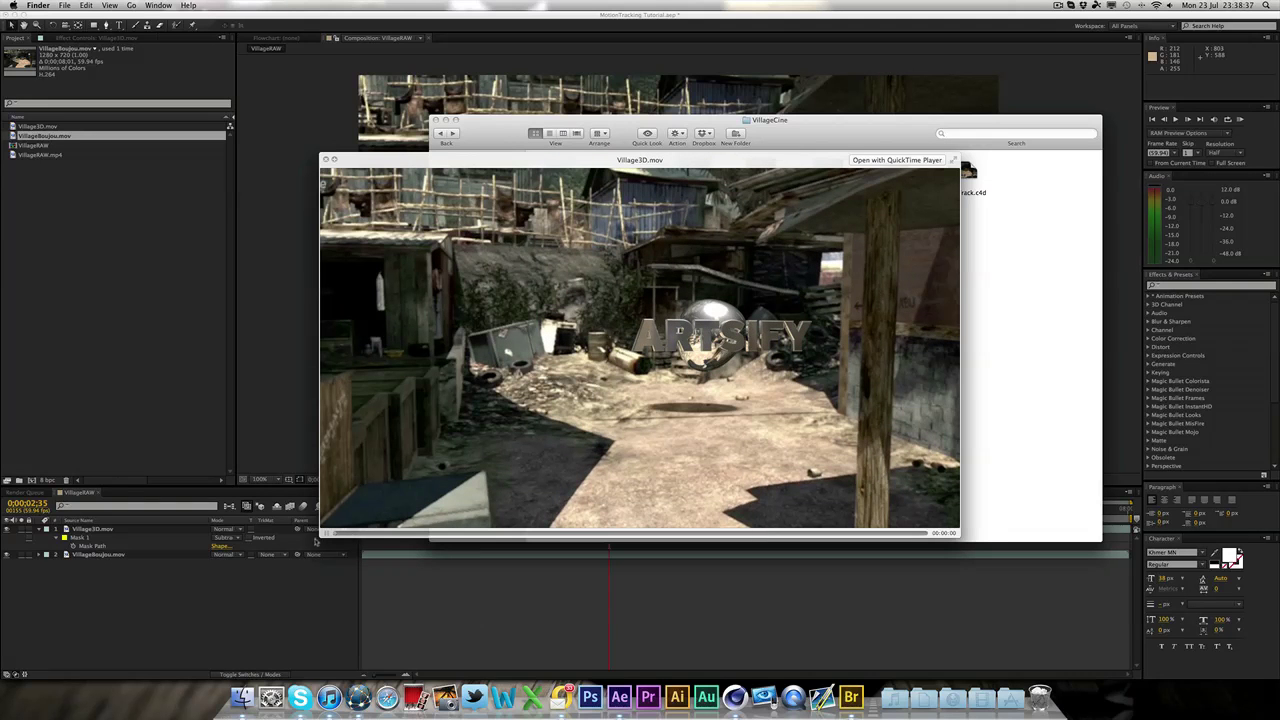
click(327, 535)
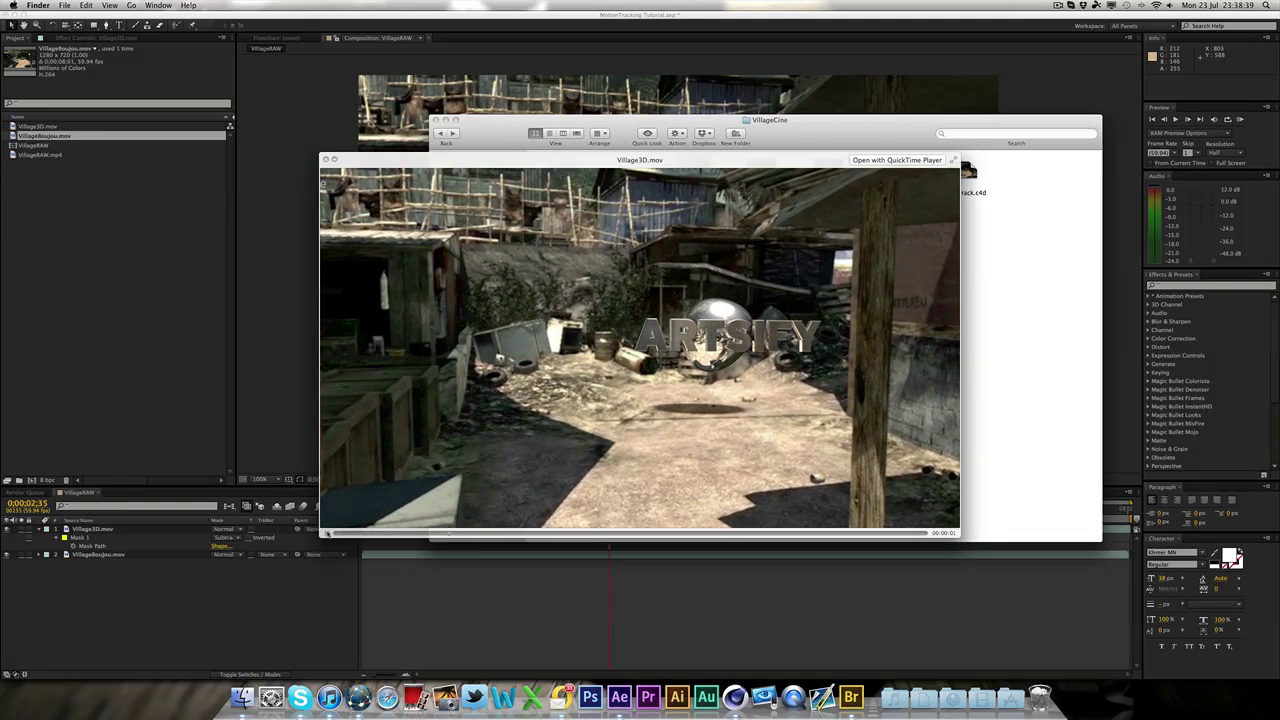
- Open Village3D.mov in QuickTime Player, pause it and scrub to about 3 seconds to examine the post against the text
click(897, 160)
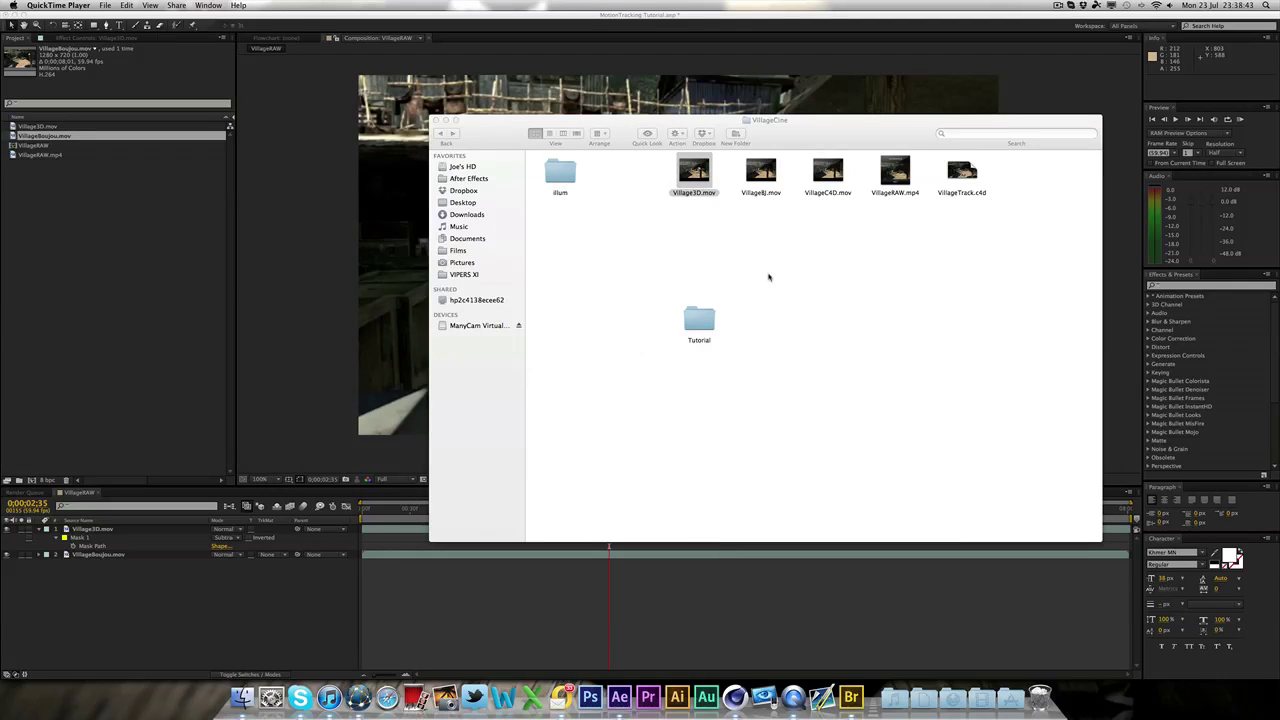
drag(515, 95, 914, 148)
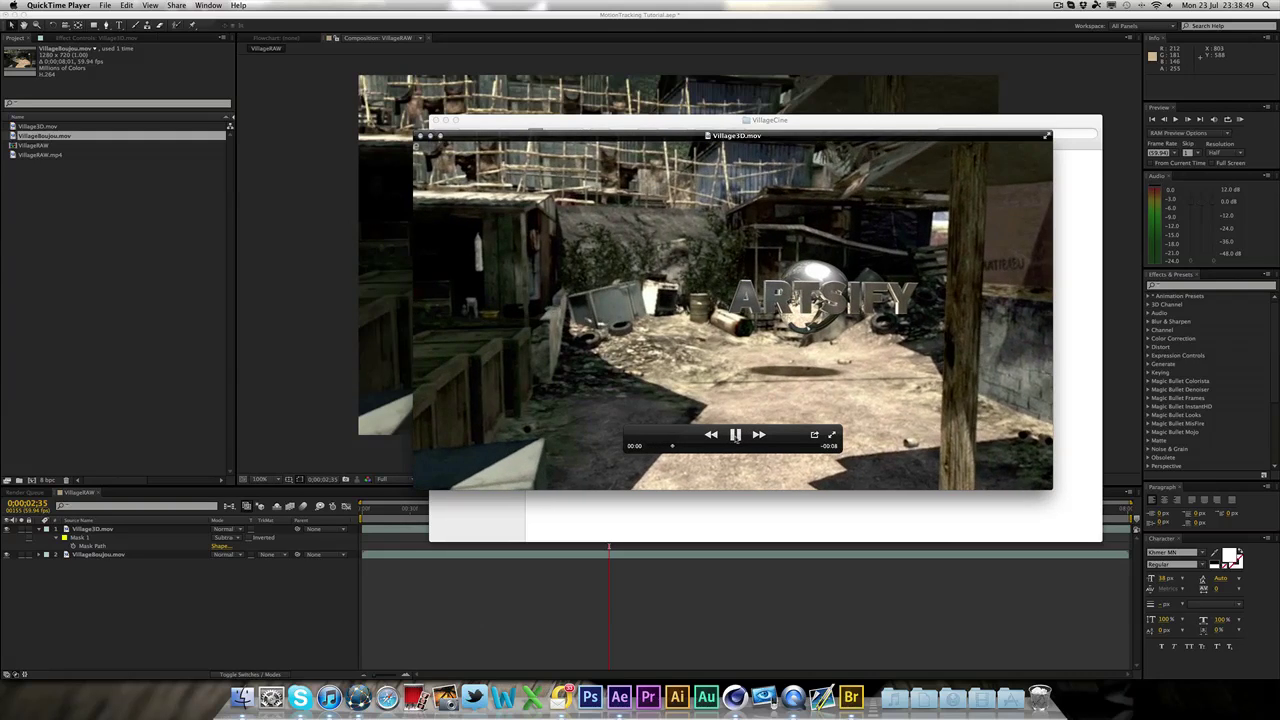
click(735, 434)
drag(680, 446, 720, 449)
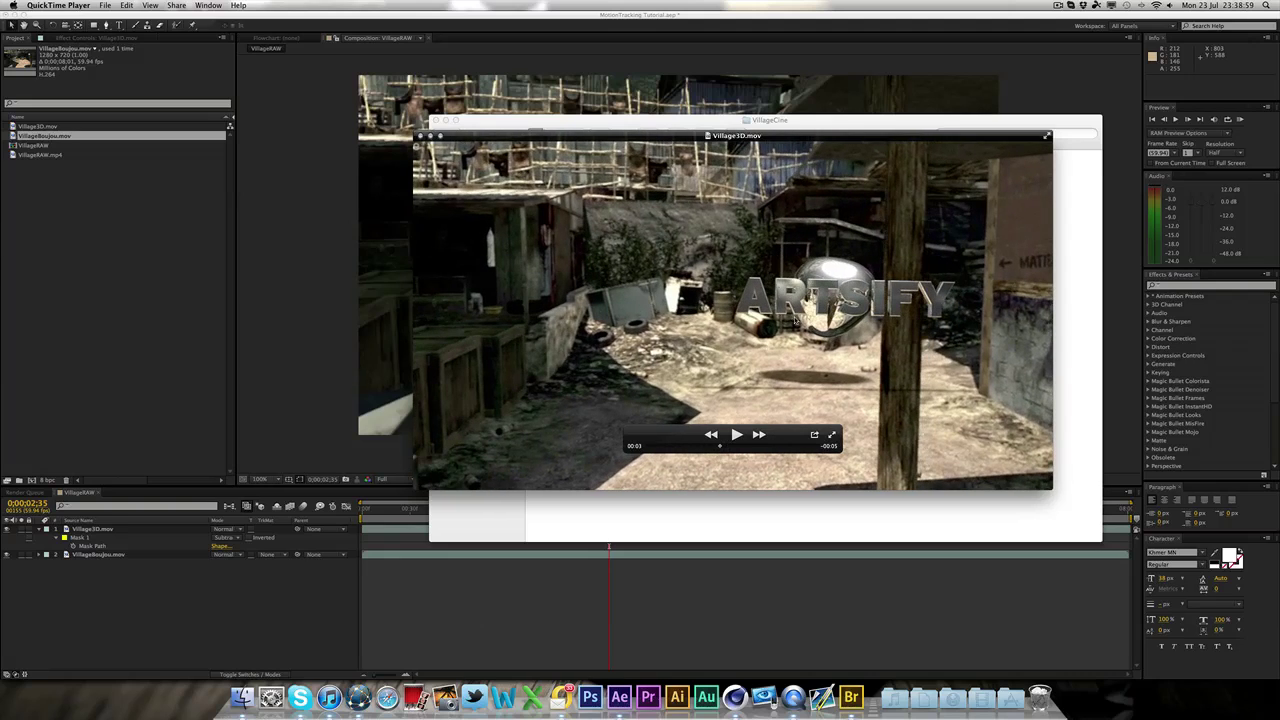
- Switch back to After Effects, save the project and open the recent project iDuel2010 Editing Contest.aep
click(207, 173)
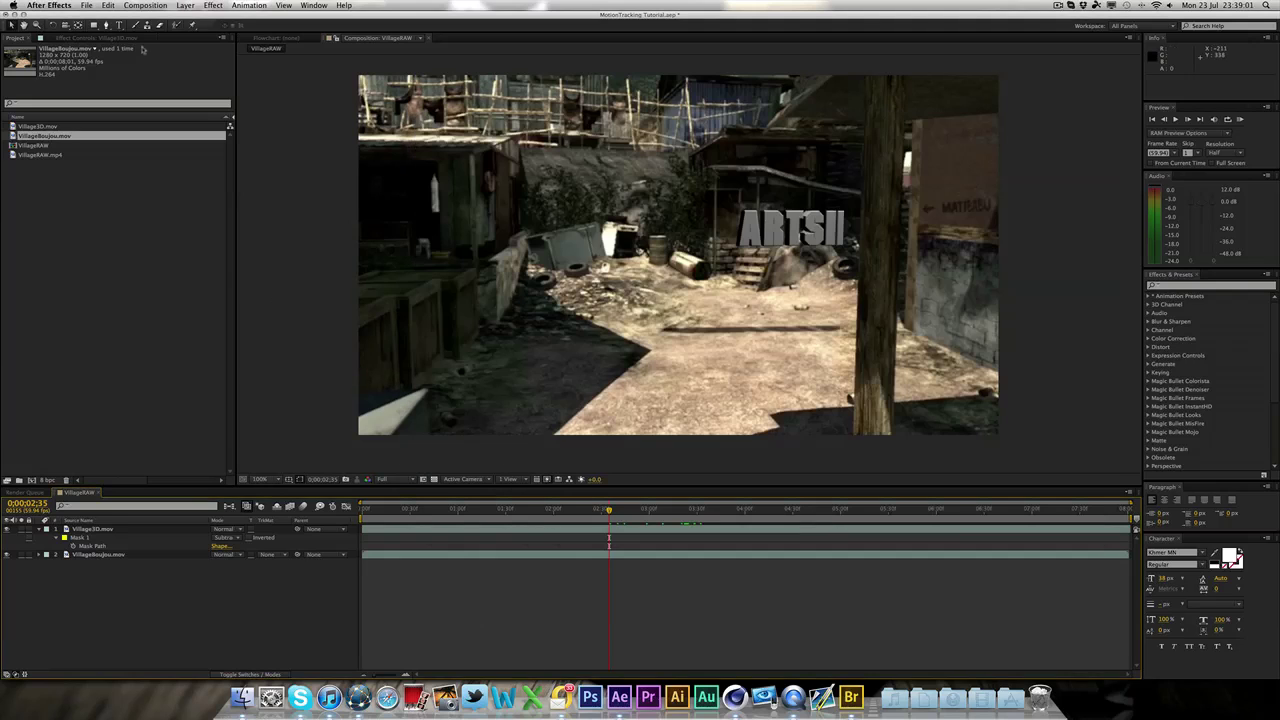
key(super+s)
click(90, 5)
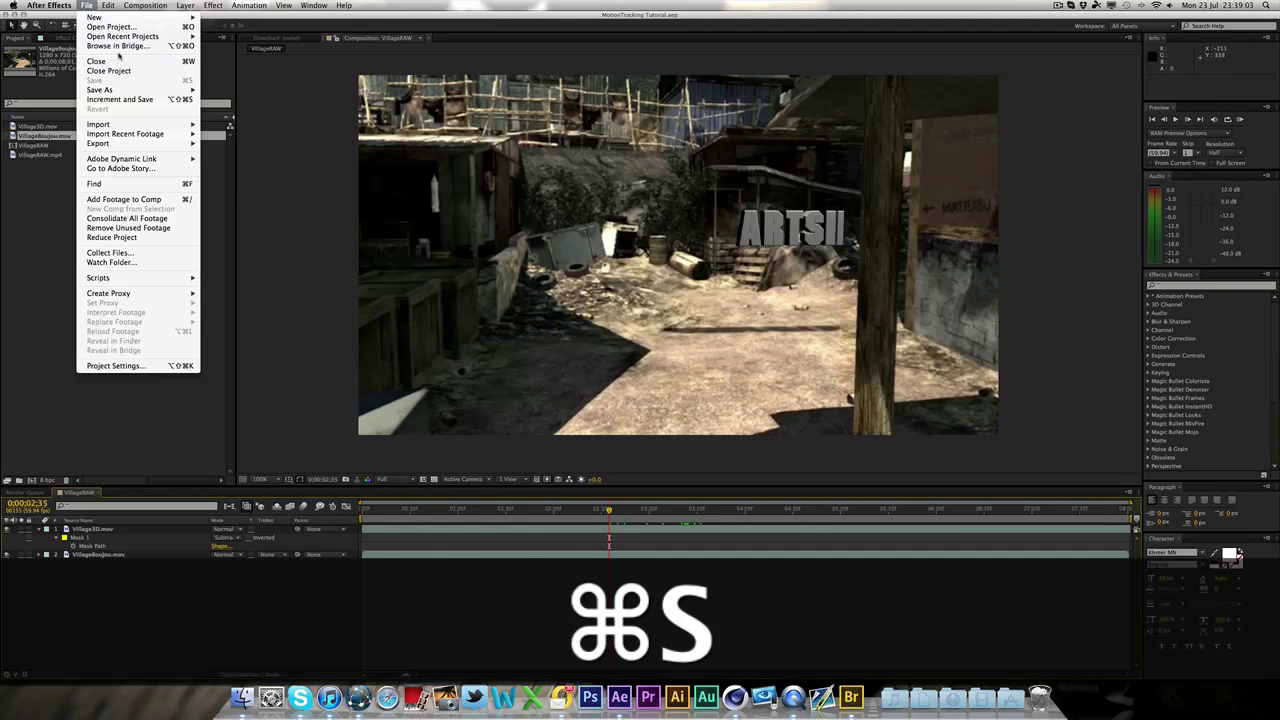
mouse_move(122, 37)
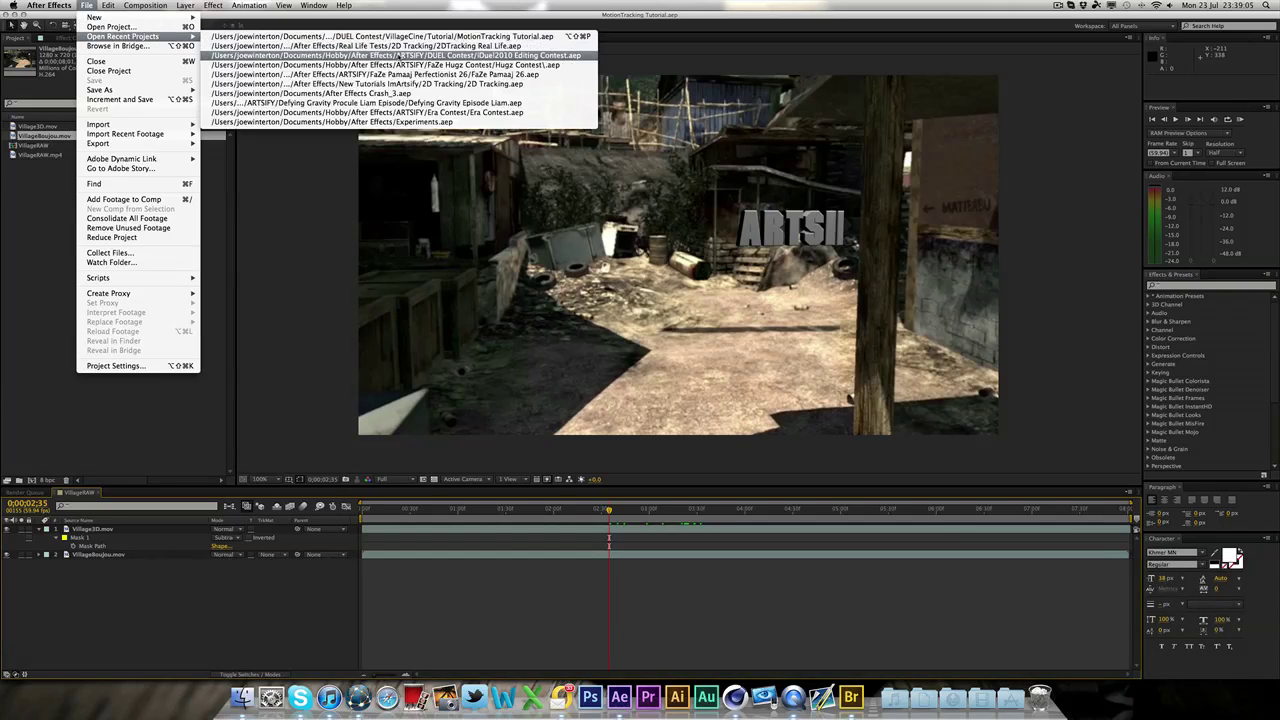
click(400, 55)
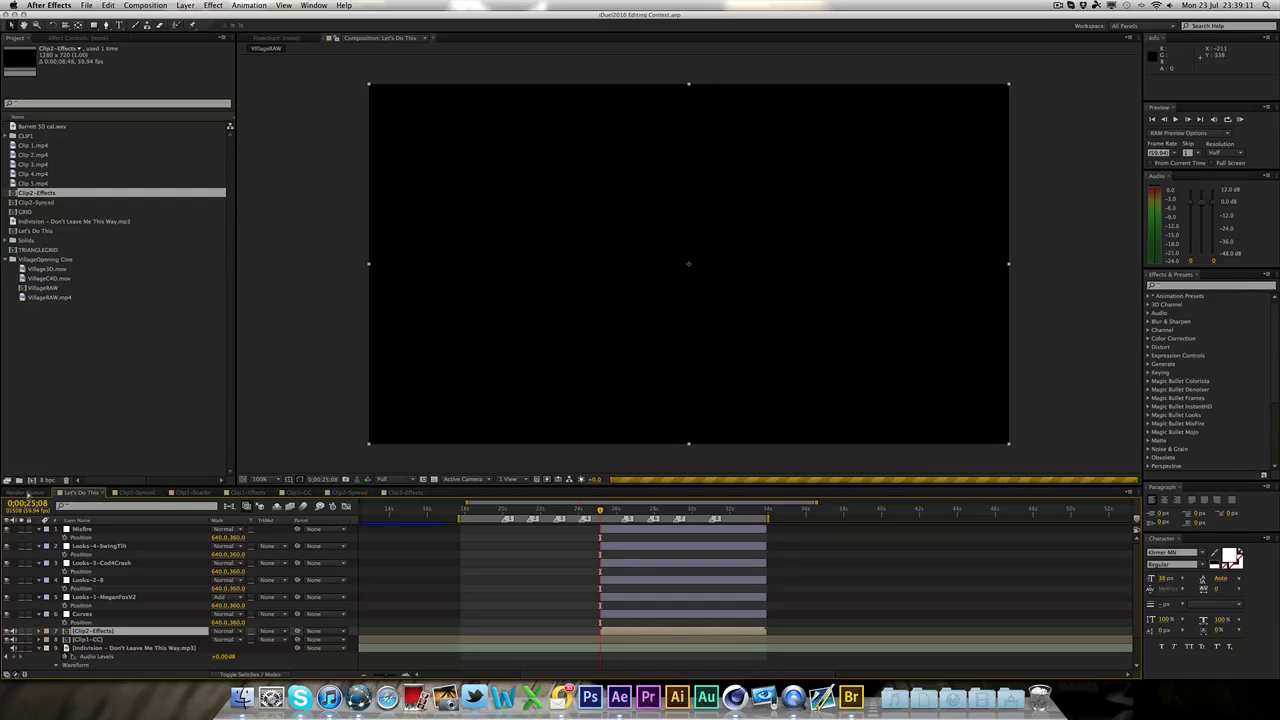
- Open the VillageRAW composition from the VillageOpening Cine folder
click(31, 494)
click(86, 392)
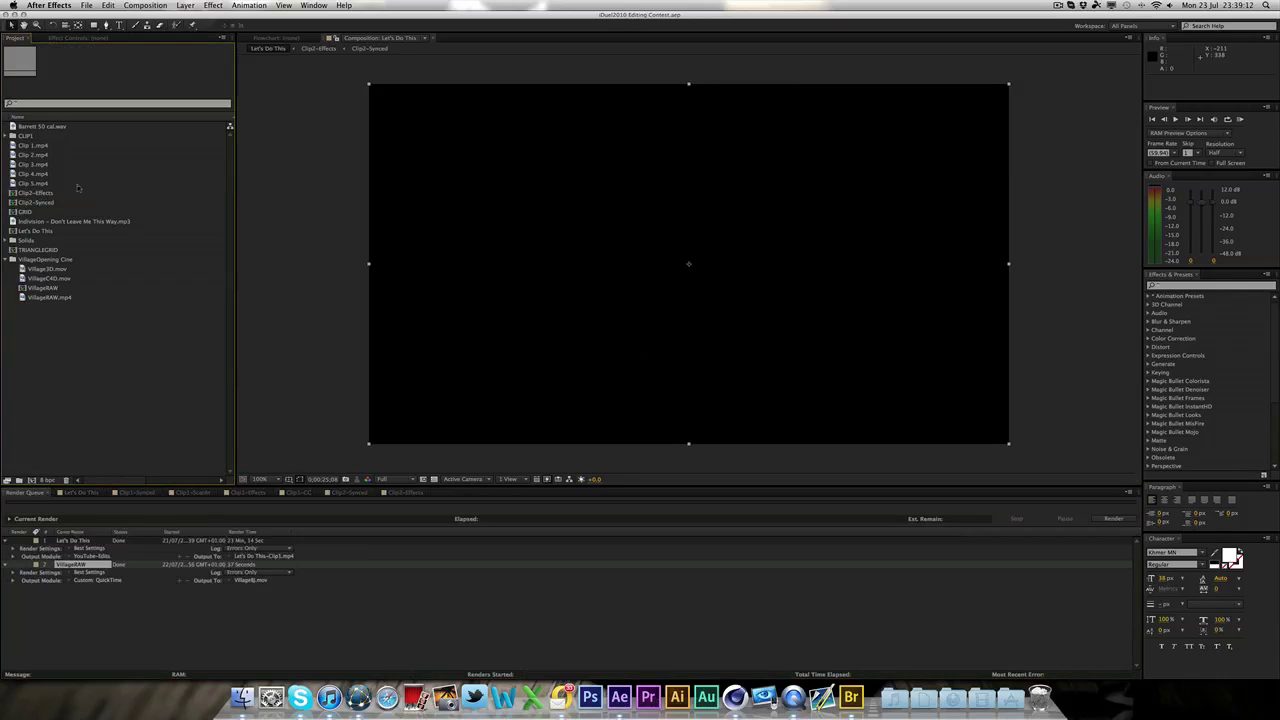
double_click(44, 287)
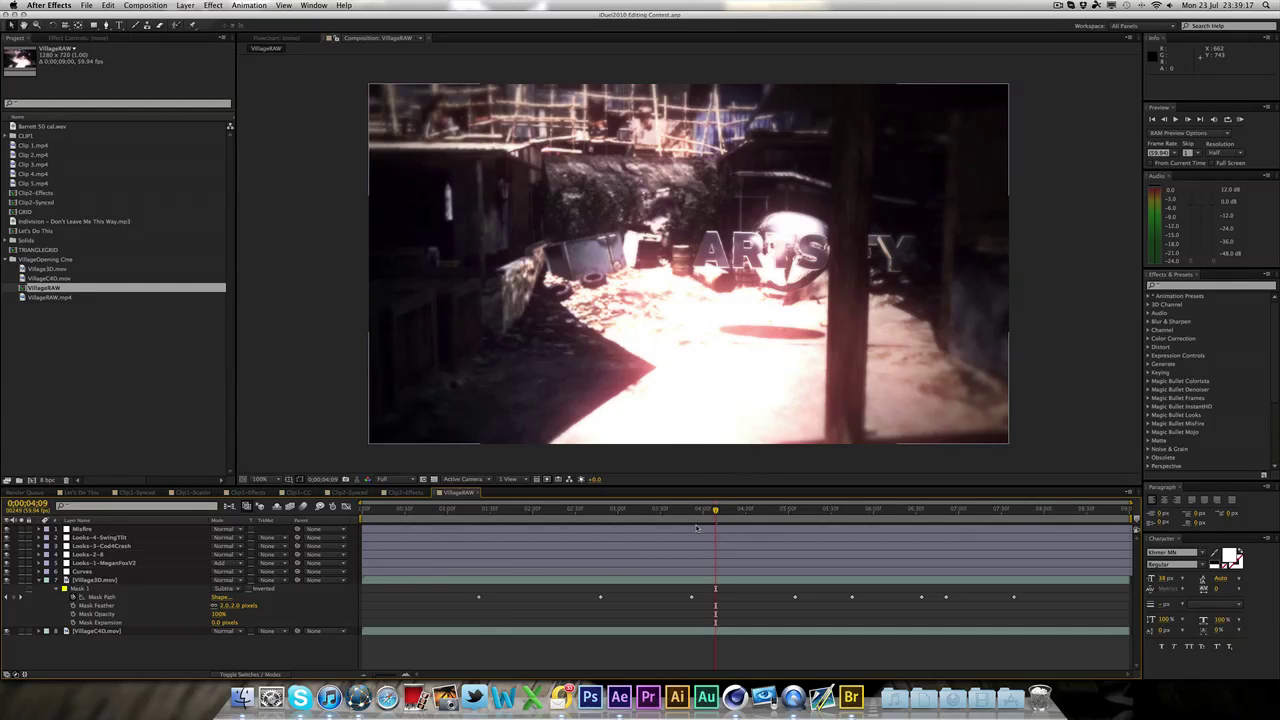
- Scrub through VillageRAW with the six effect layers hidden and shown to examine the keyframed mask following the wooden post
drag(7, 531, 8, 552)
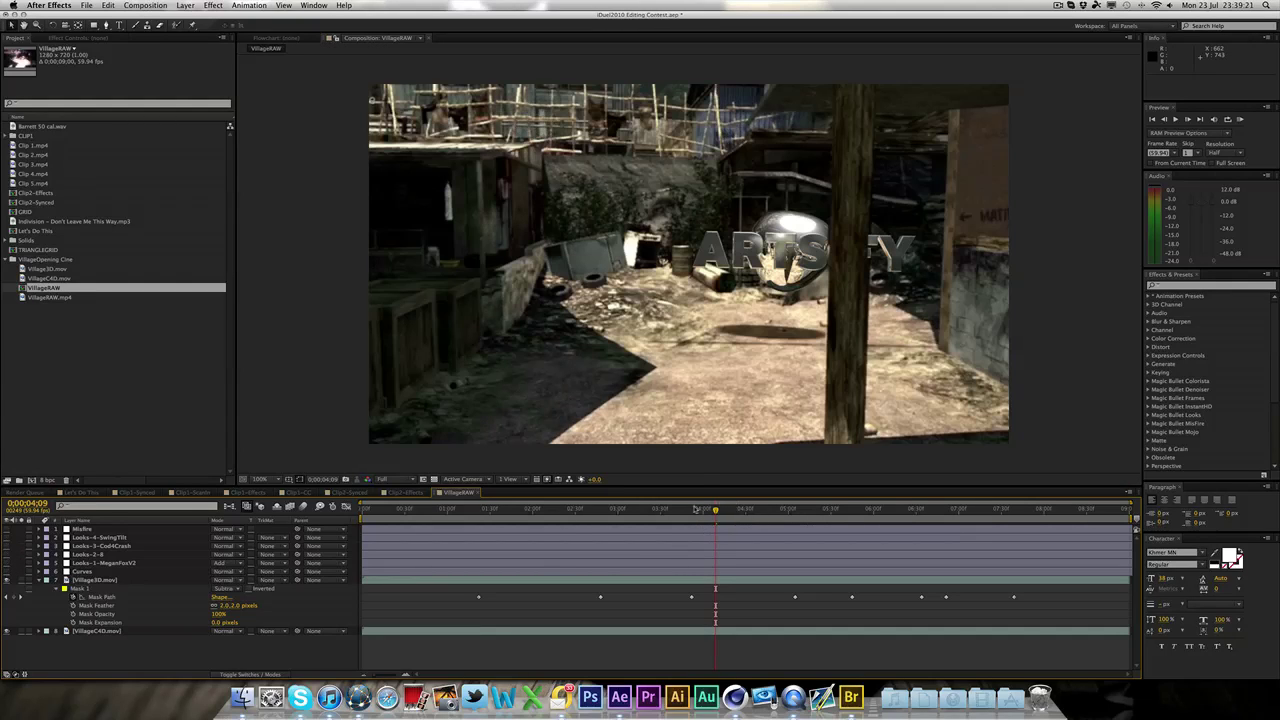
drag(697, 510, 796, 510)
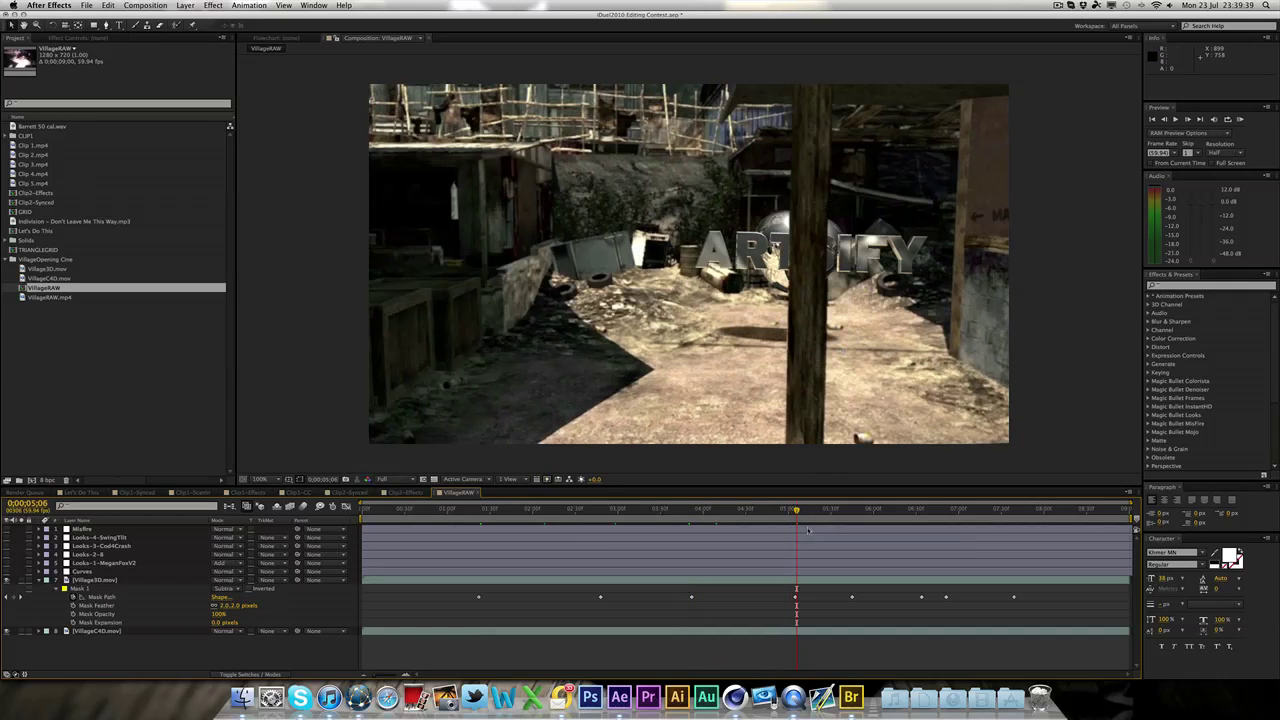
drag(796, 510, 990, 510)
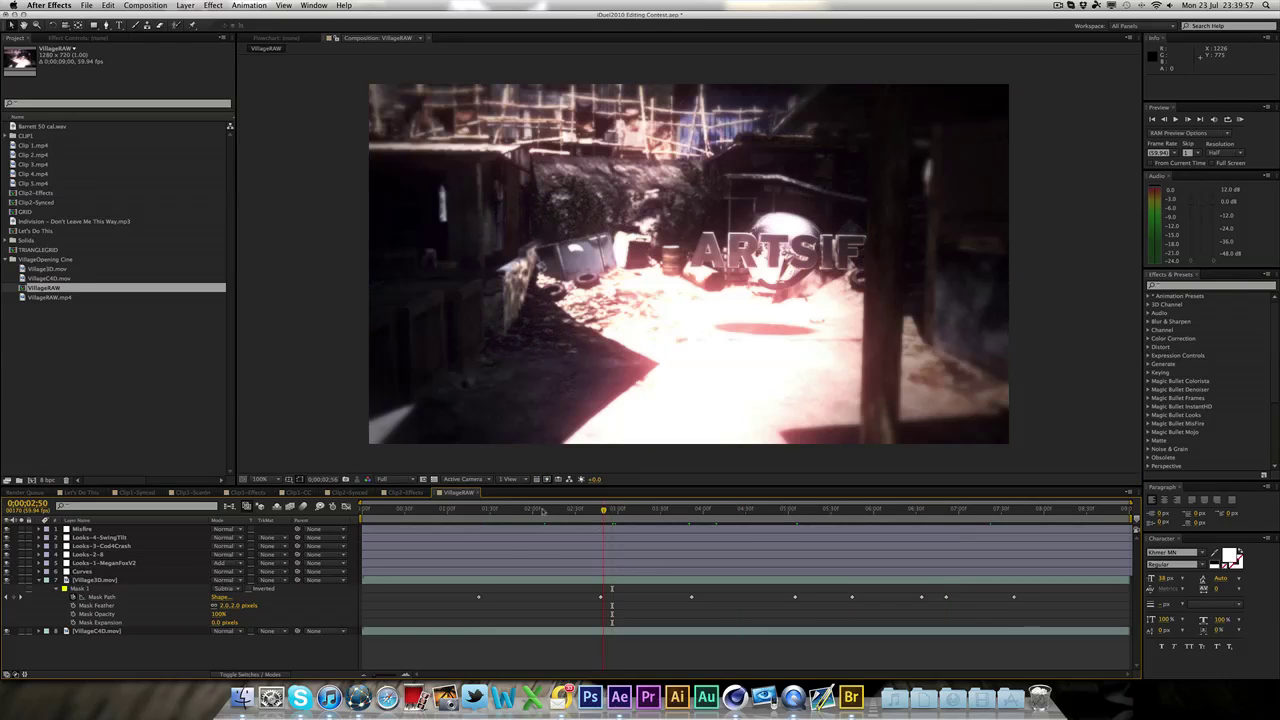
drag(543, 511, 513, 510)
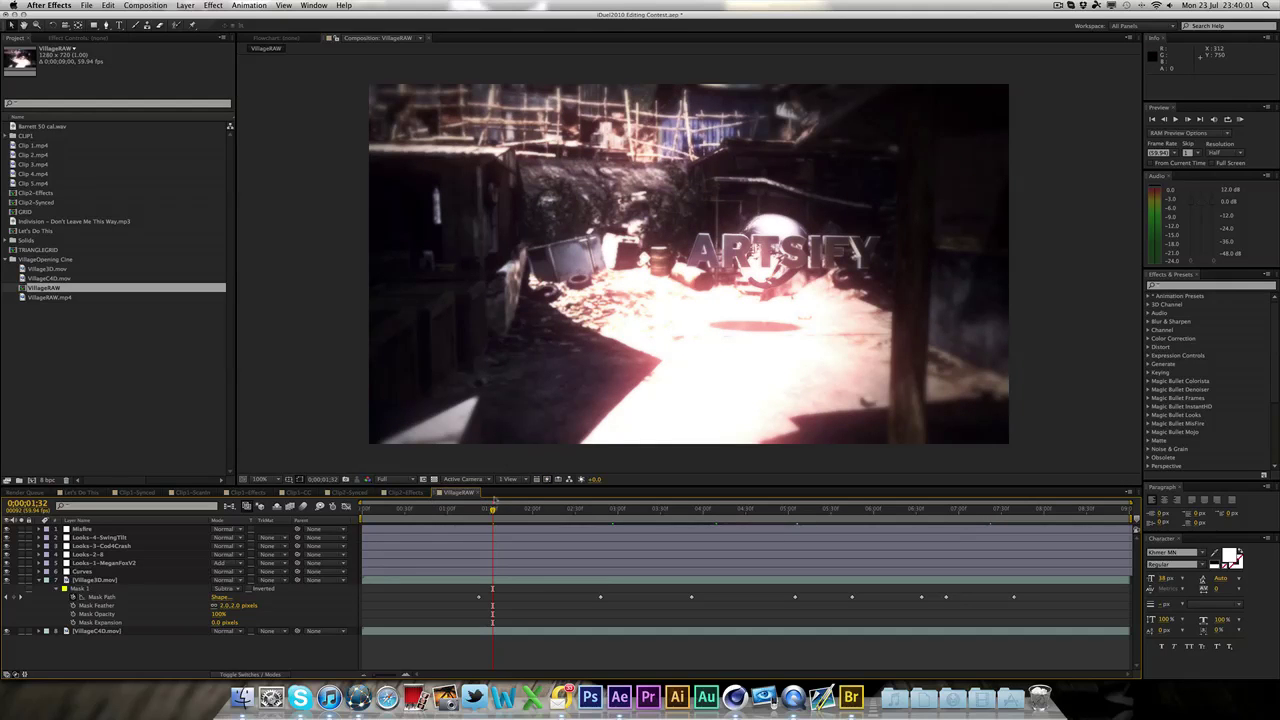
drag(500, 512, 950, 518)
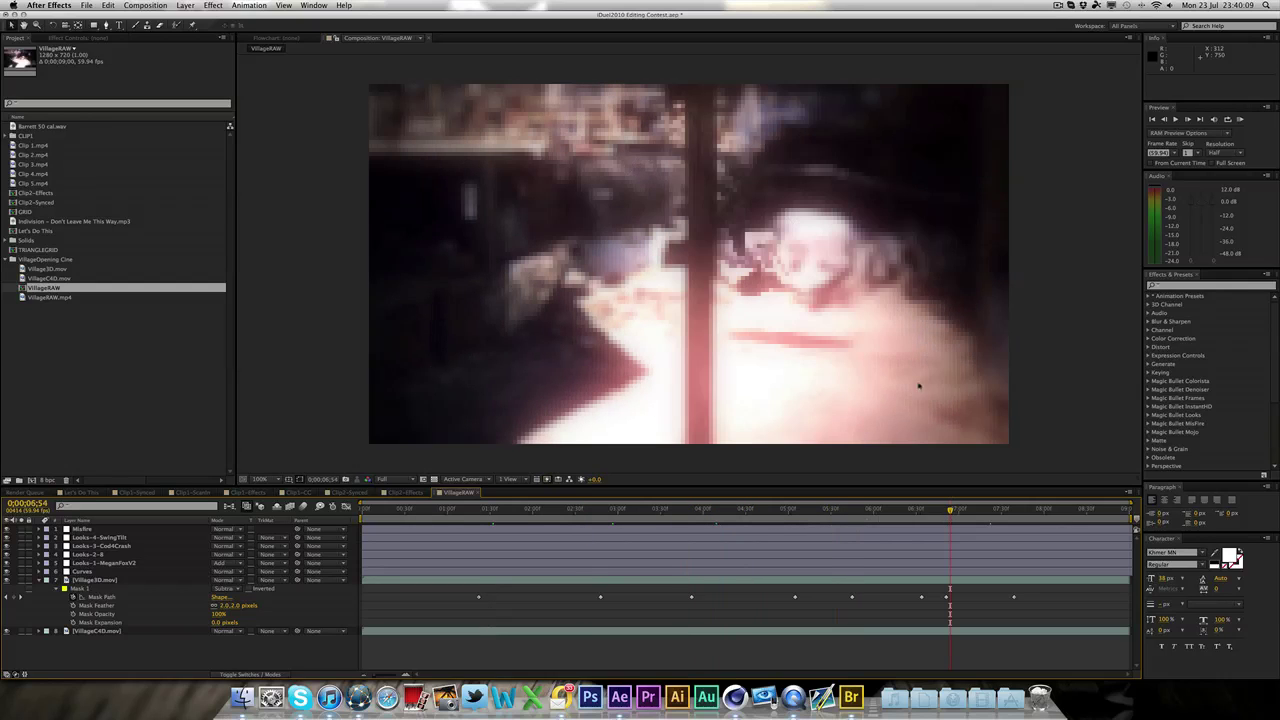